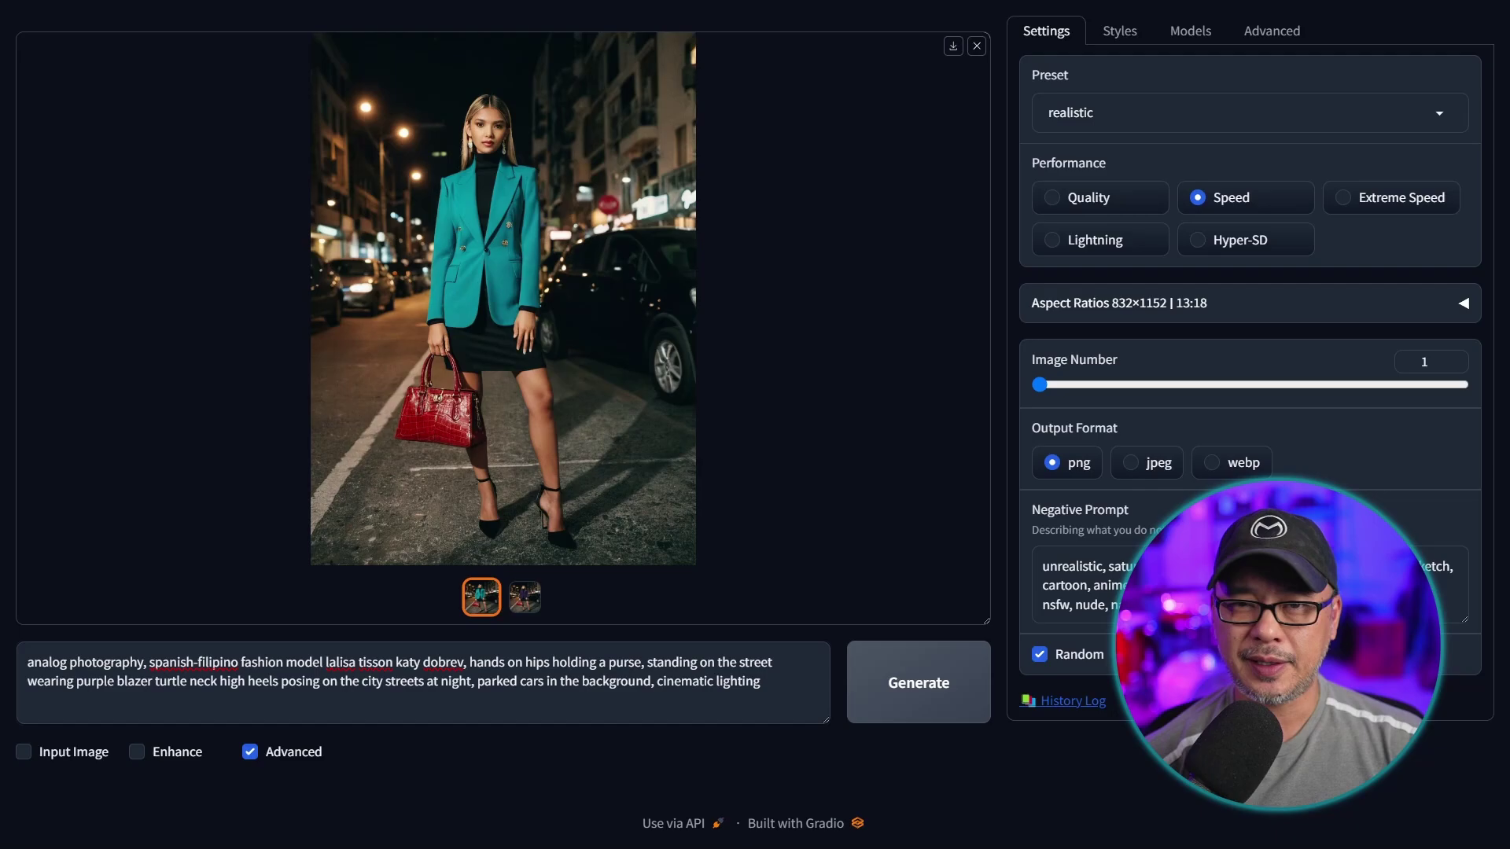
Step: Hide the advanced settings panel so the night-street image and prompt fill the page
left_click(532, 752)
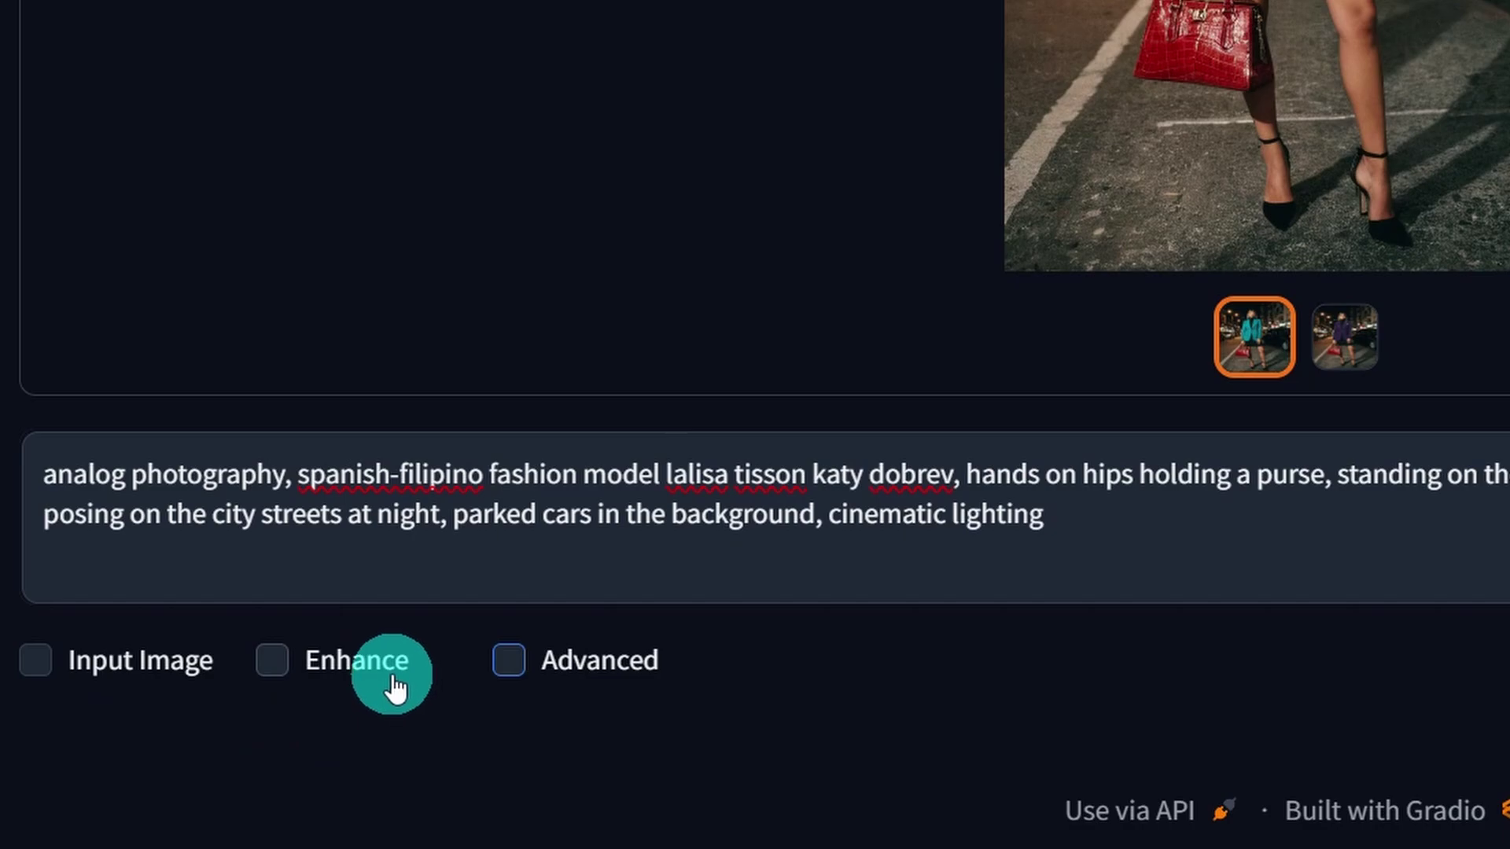
Step: Enable Input Image and turn on Enable Advanced Masking Features on the Inpaint tab
left_click(36, 660)
scroll(40, 731, "down", 3)
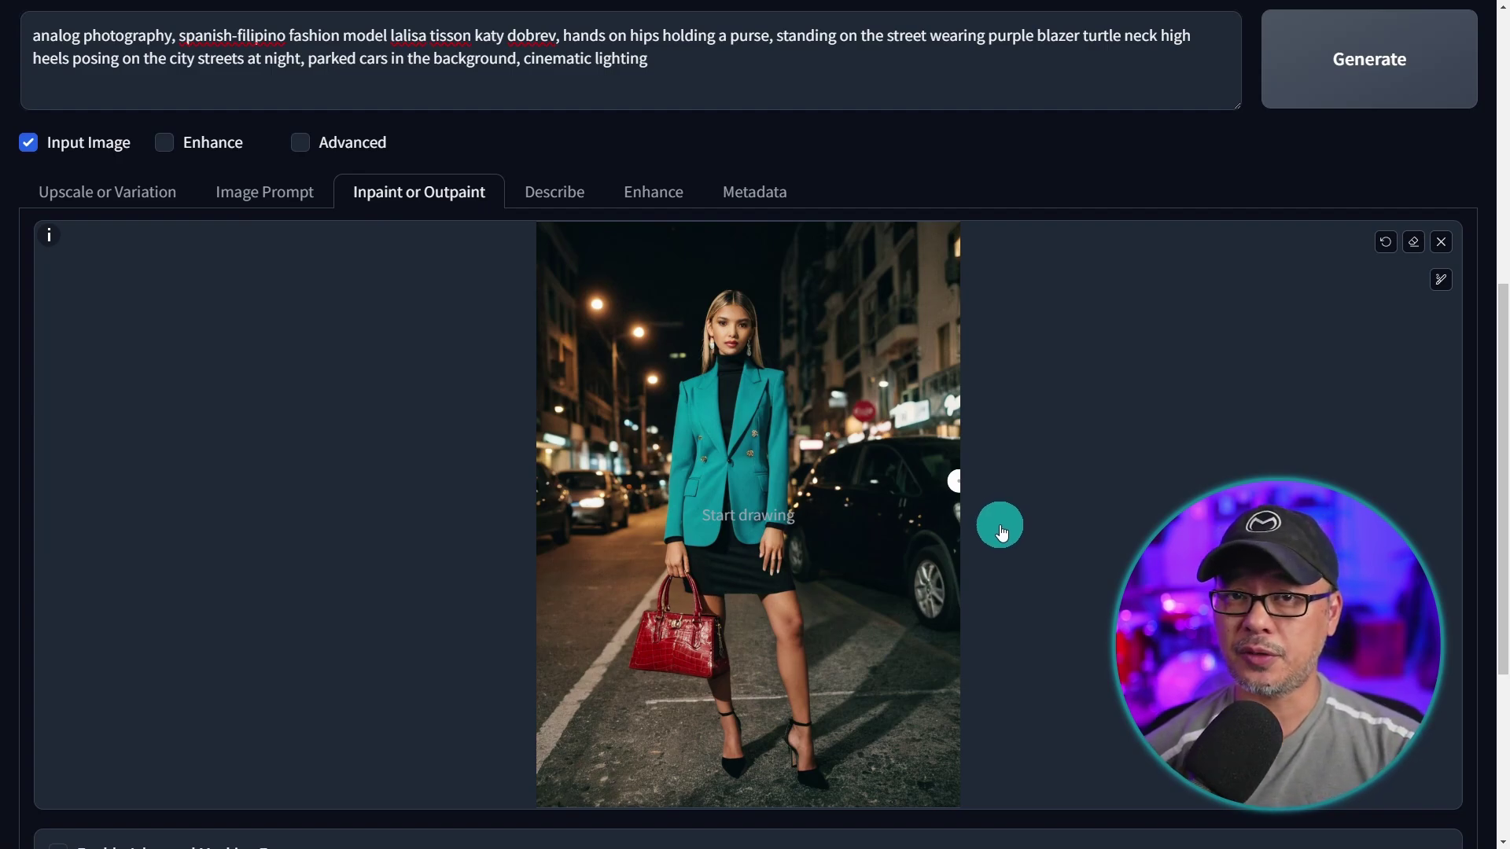
scroll(403, 486, "down", 4)
left_click(63, 556)
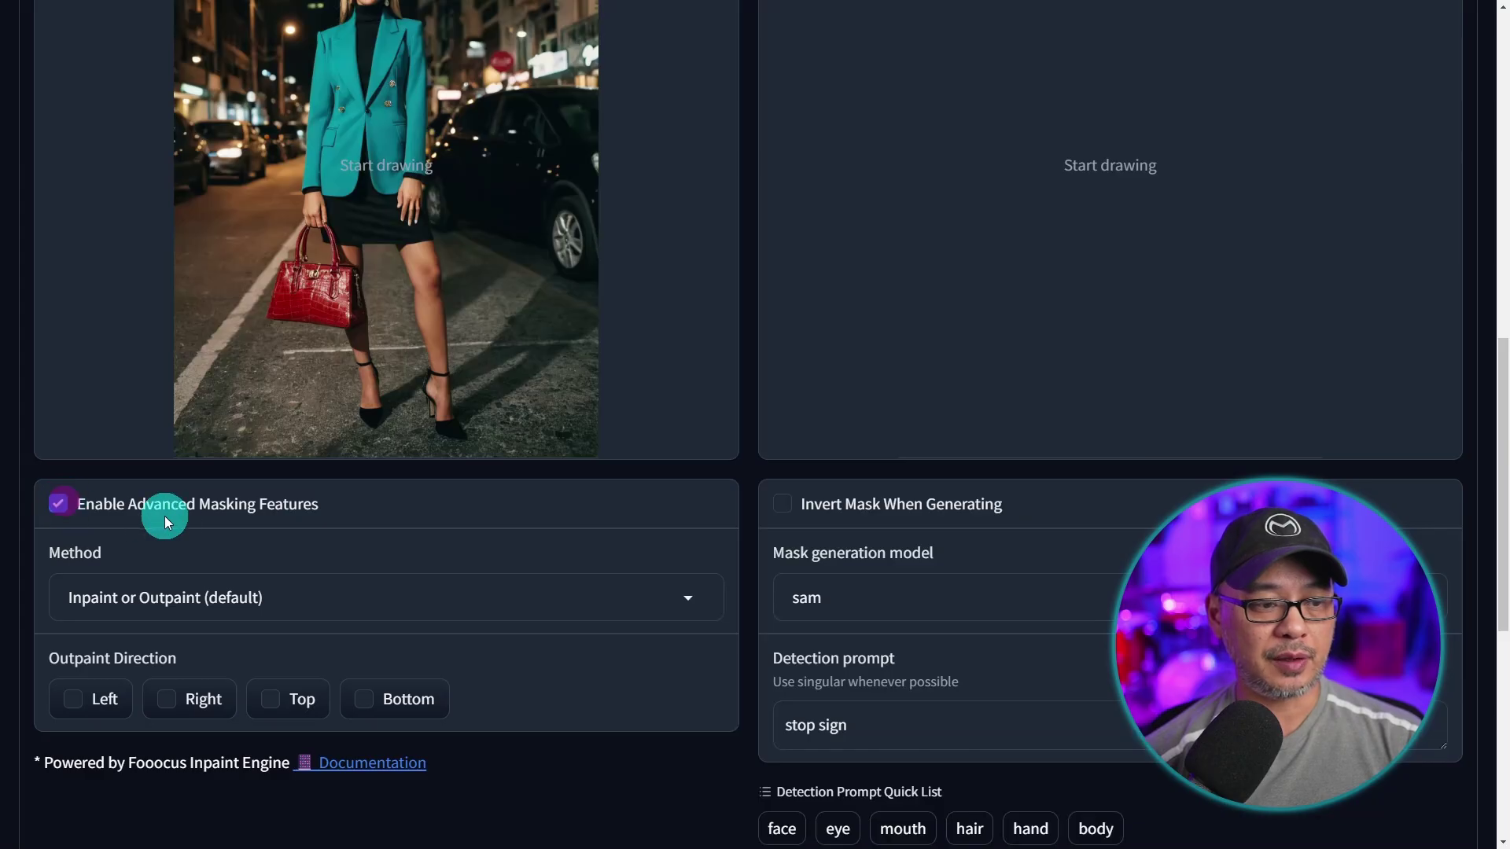
scroll(679, 534, "up", 4)
scroll(550, 550, "up", 1)
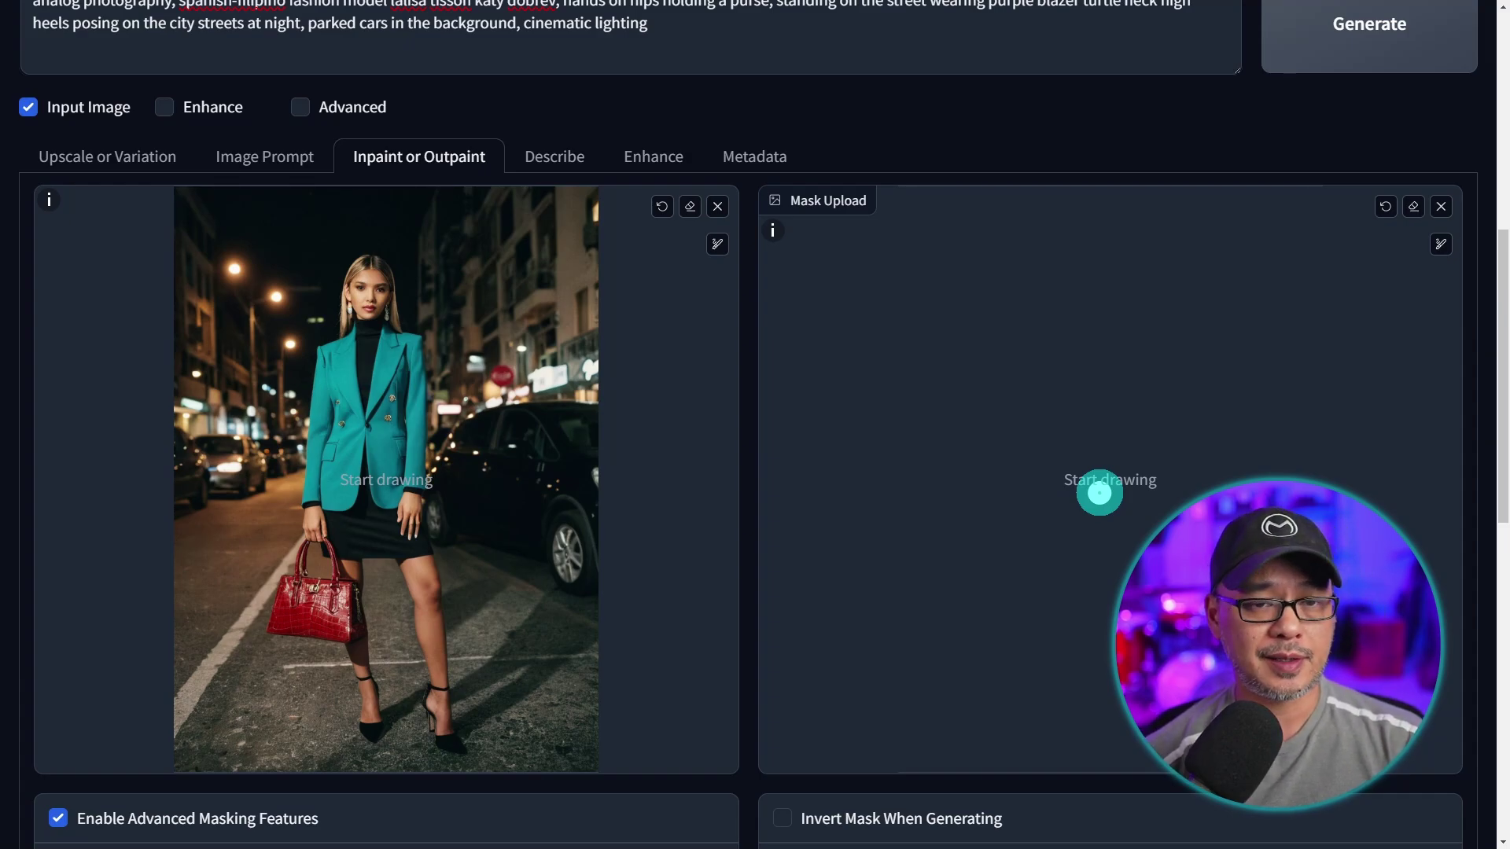
scroll(1093, 393, "down", 8)
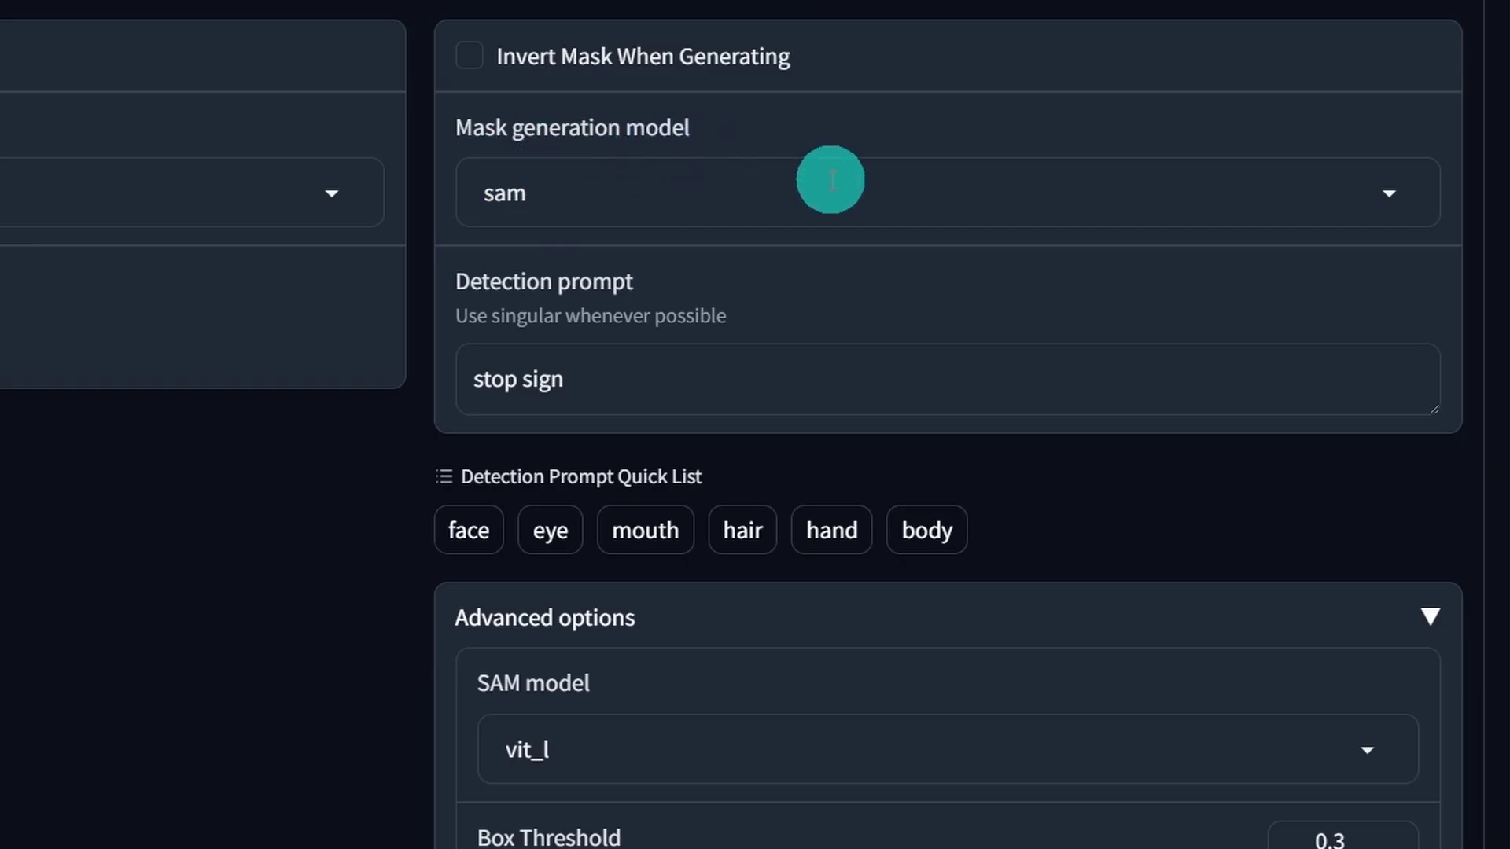
Step: Generate a full-body silhouette mask of the woman with the u2net mask model
left_click(826, 196)
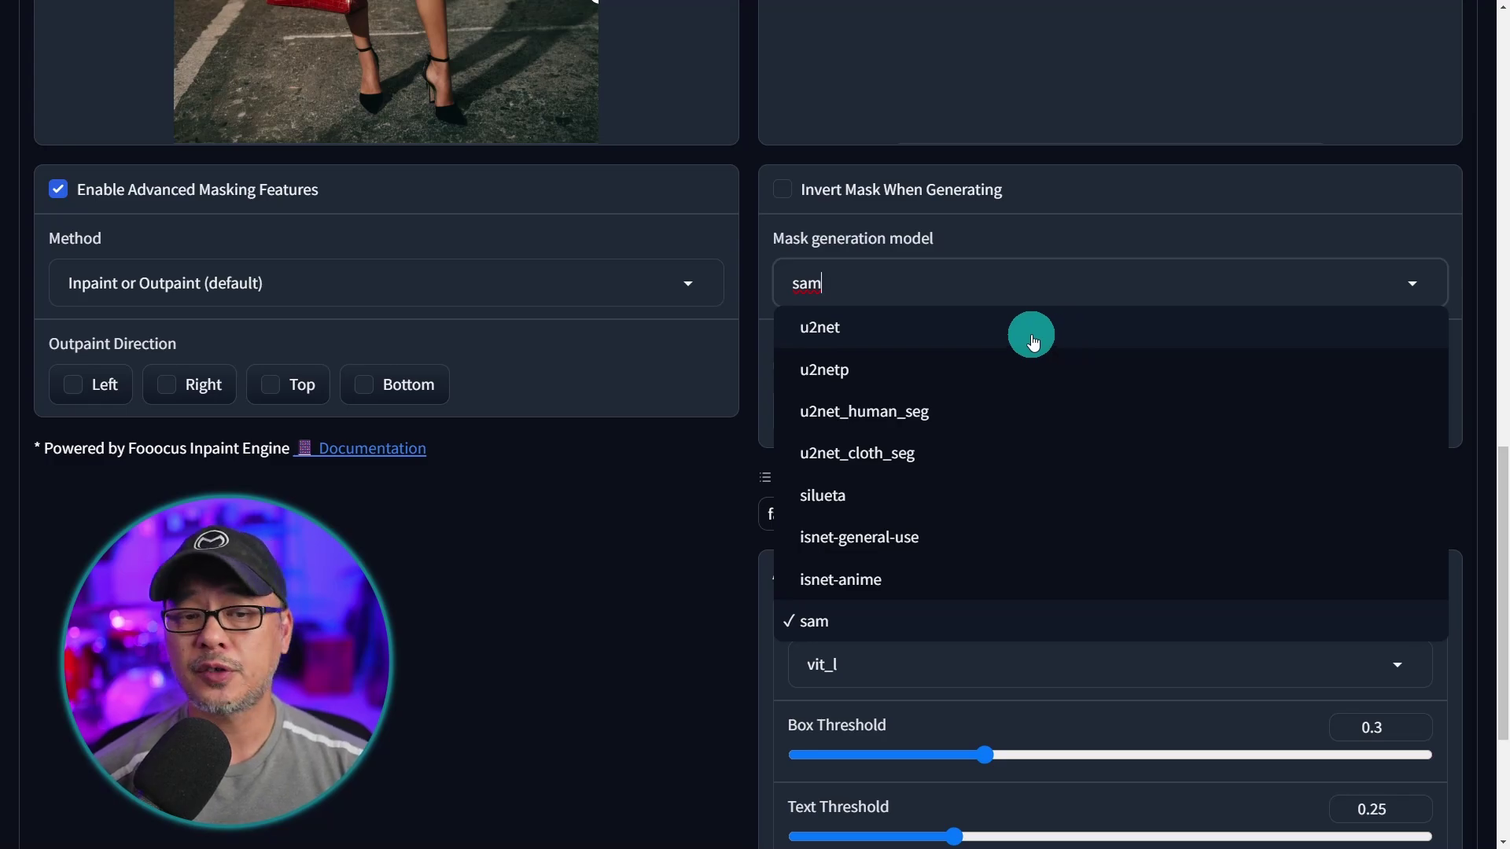
left_click(954, 328)
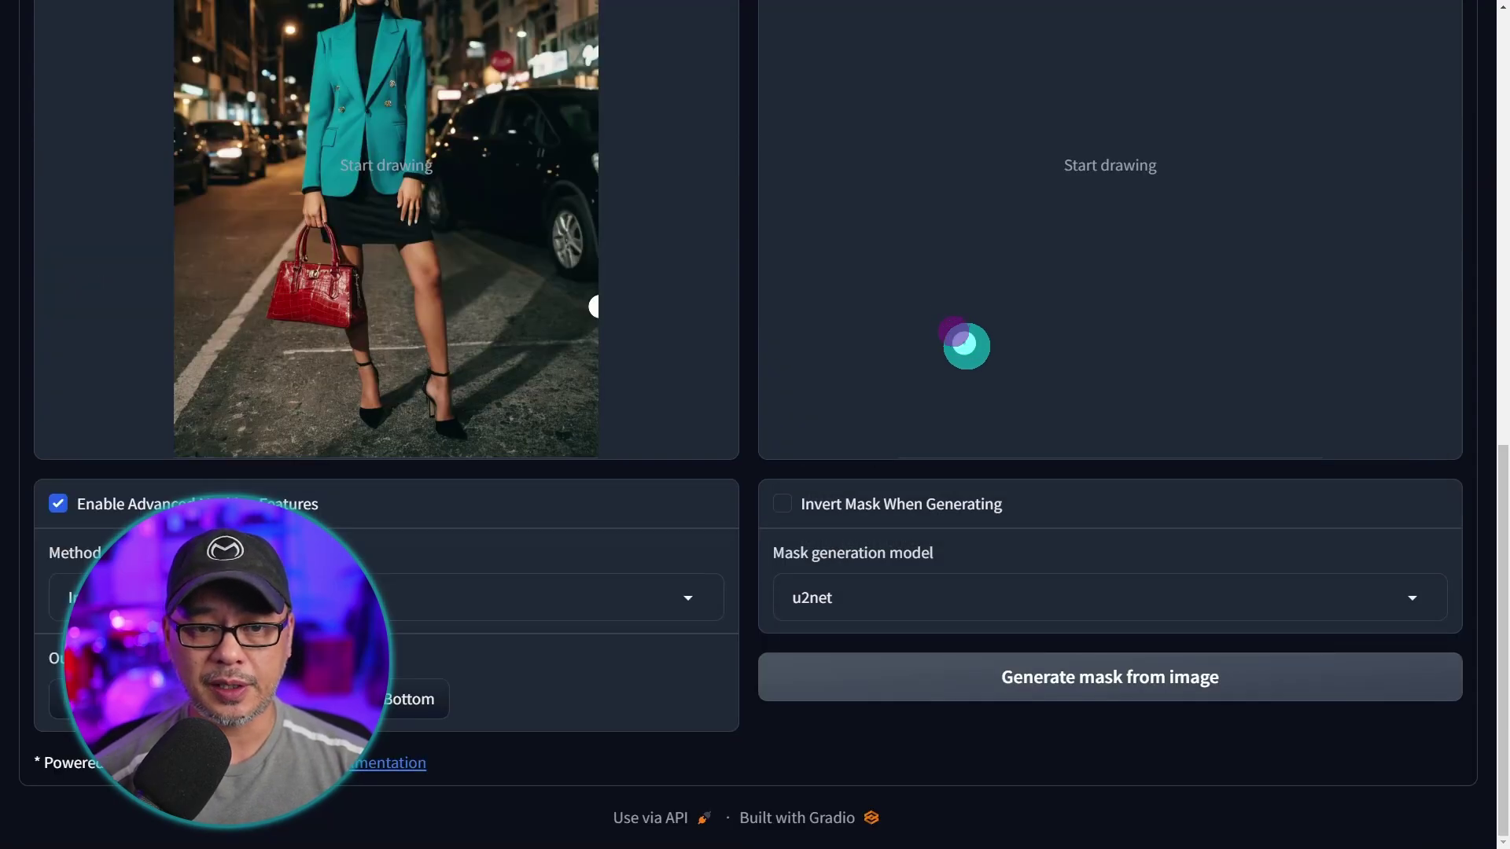
left_click(1071, 677)
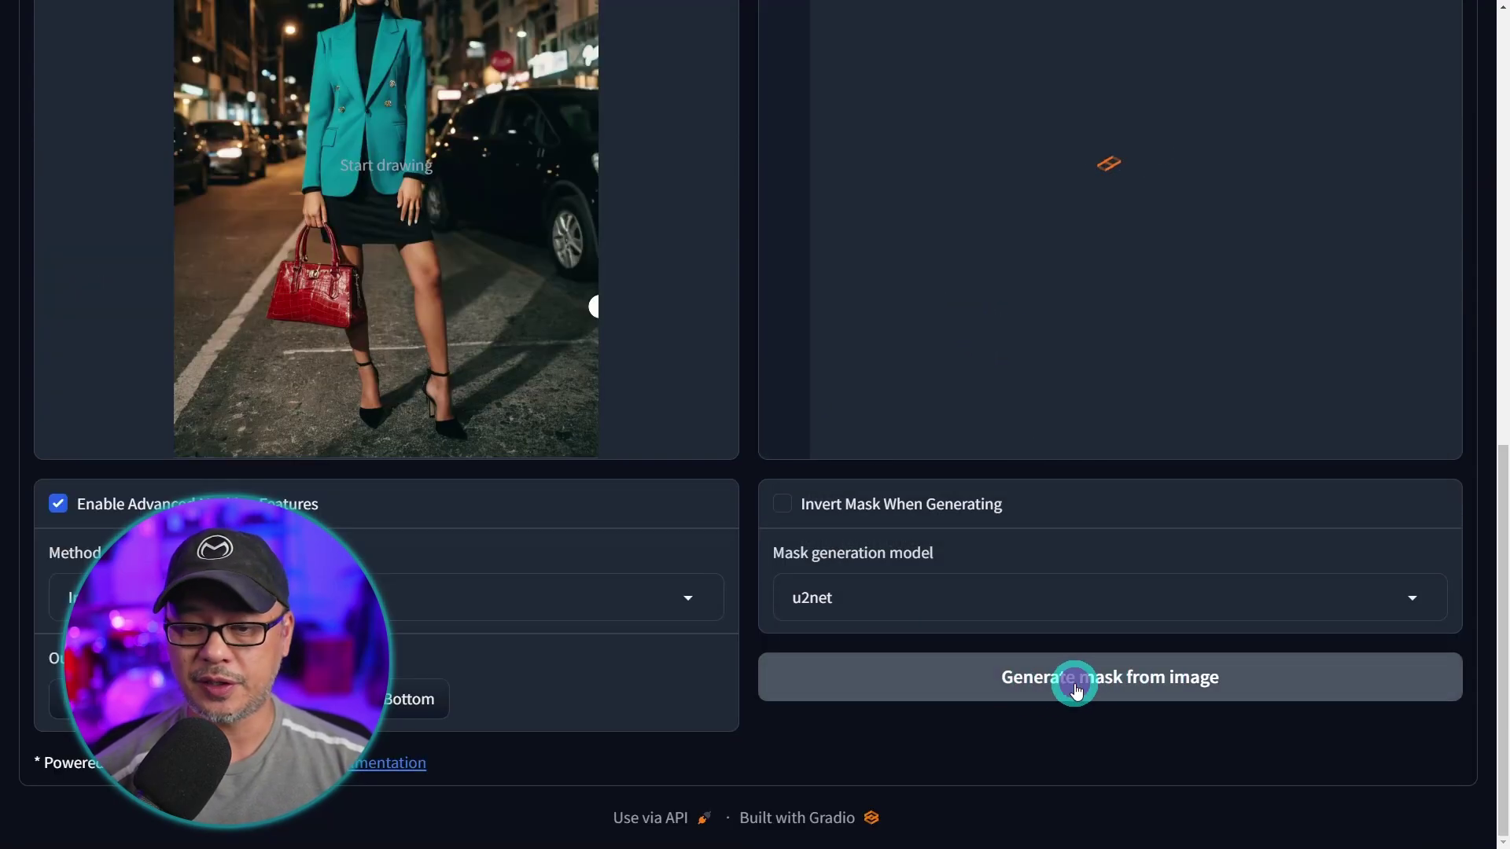
scroll(995, 695, "up", 4)
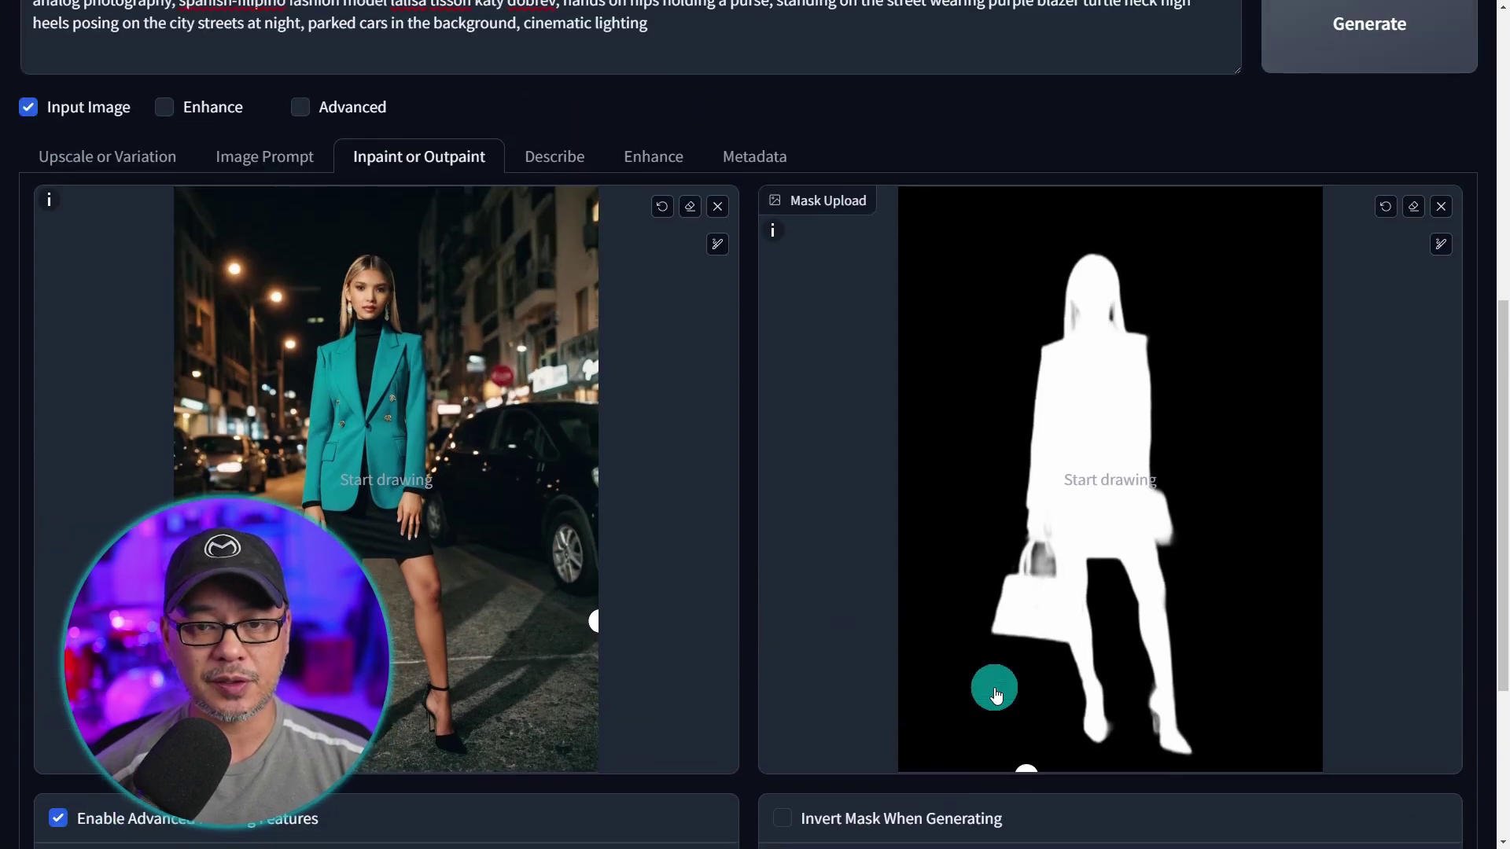
scroll(994, 691, "down", 2)
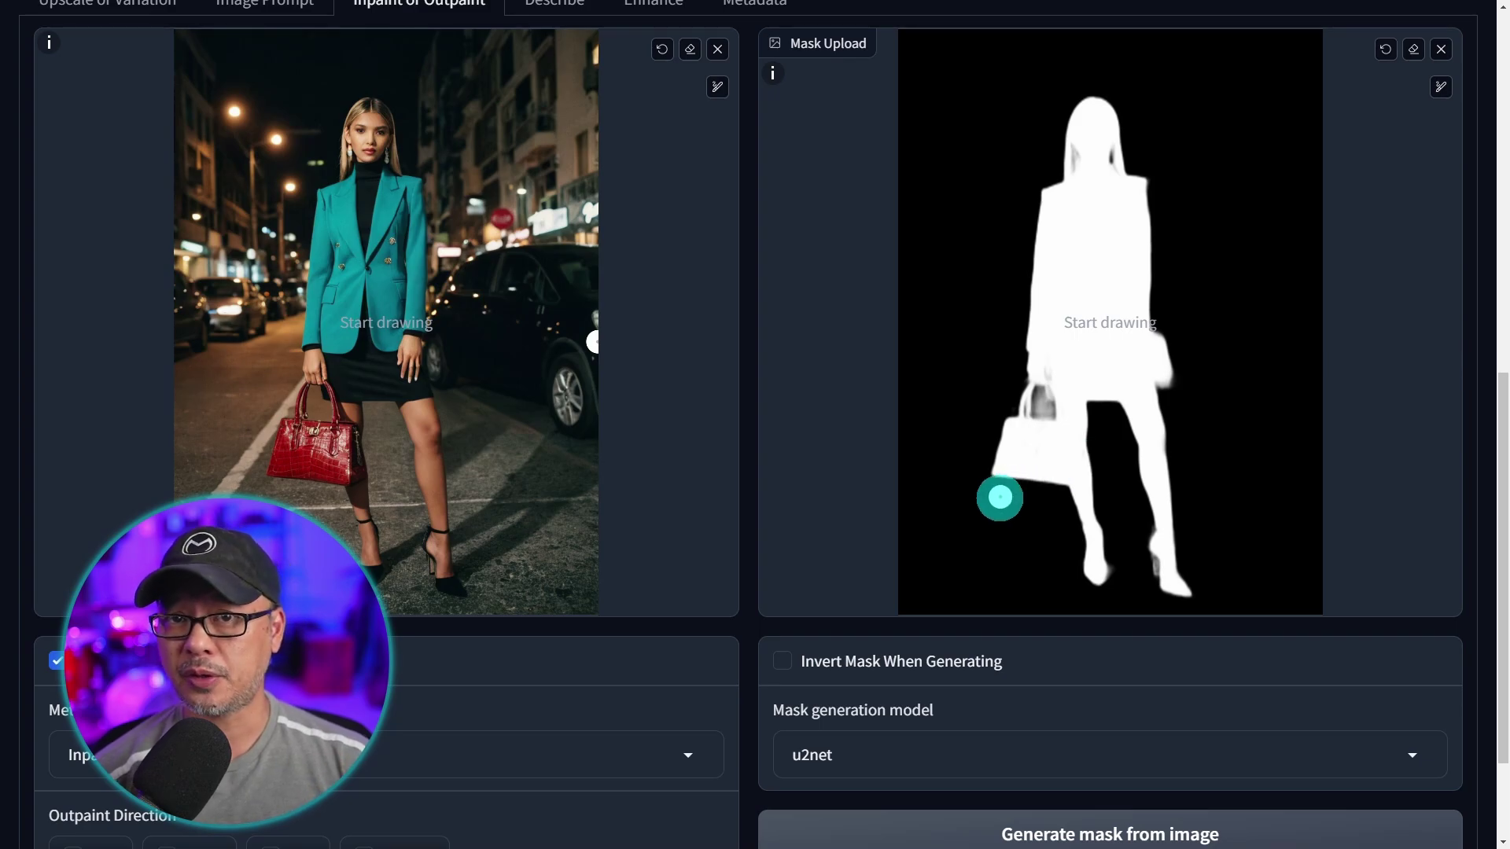
scroll(1408, 405, "up", 1)
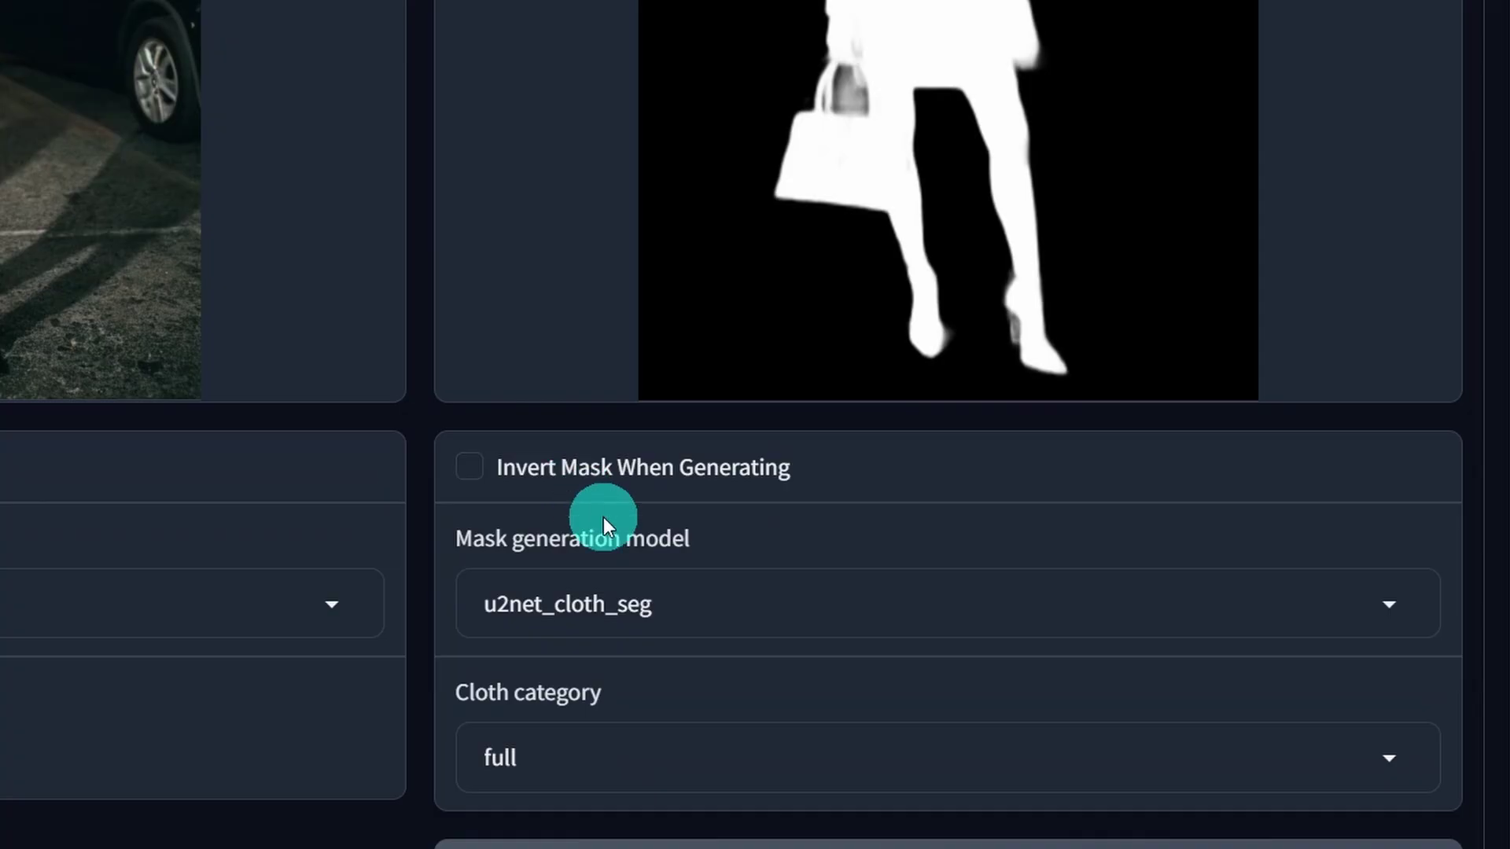
Step: Regenerate the woman's white silhouette mask using the u2net_human_seg model
left_click(939, 774)
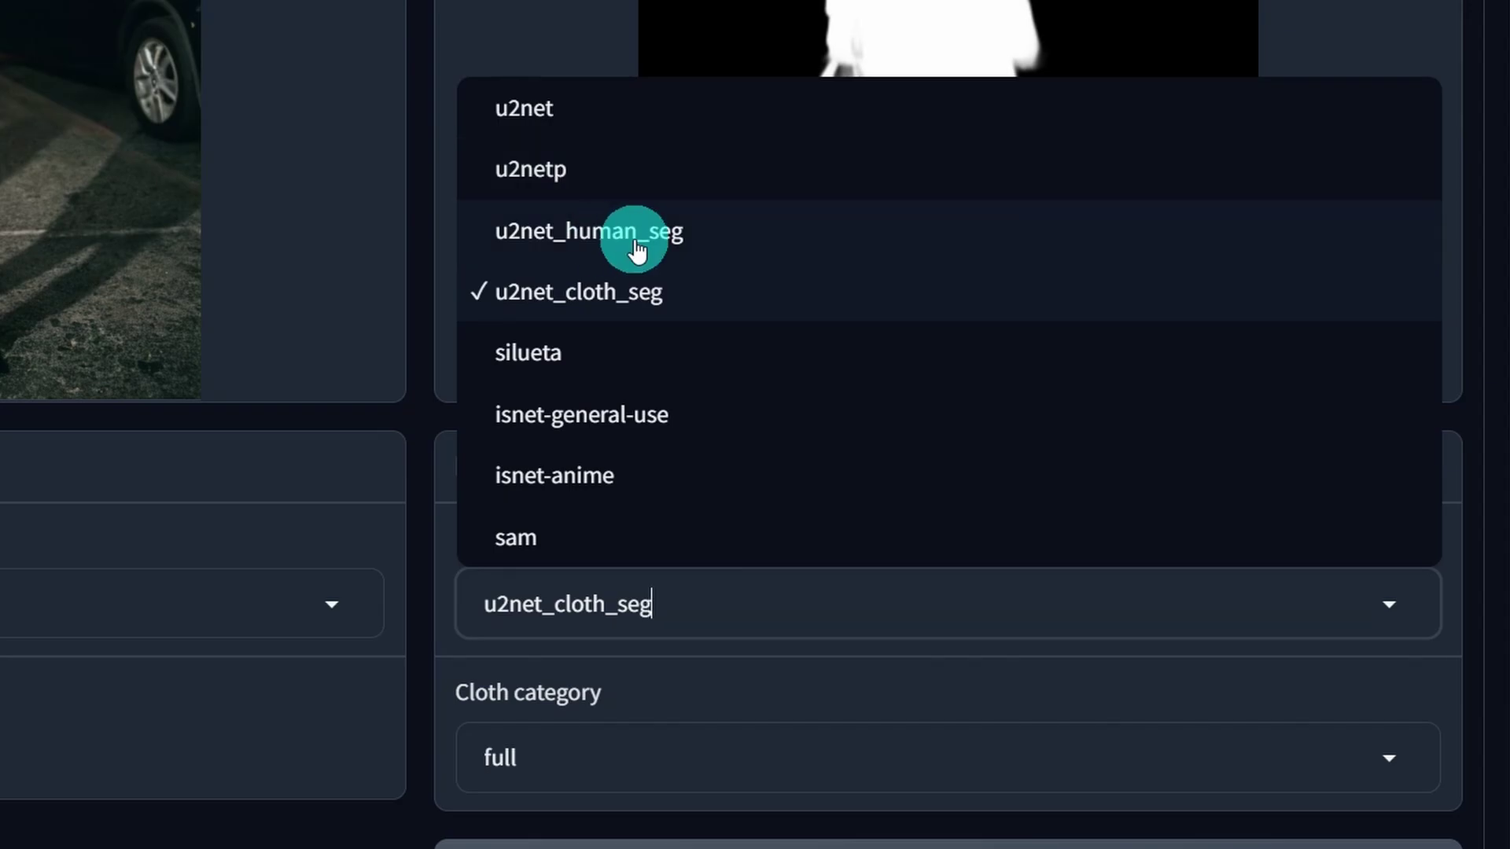
left_click(718, 236)
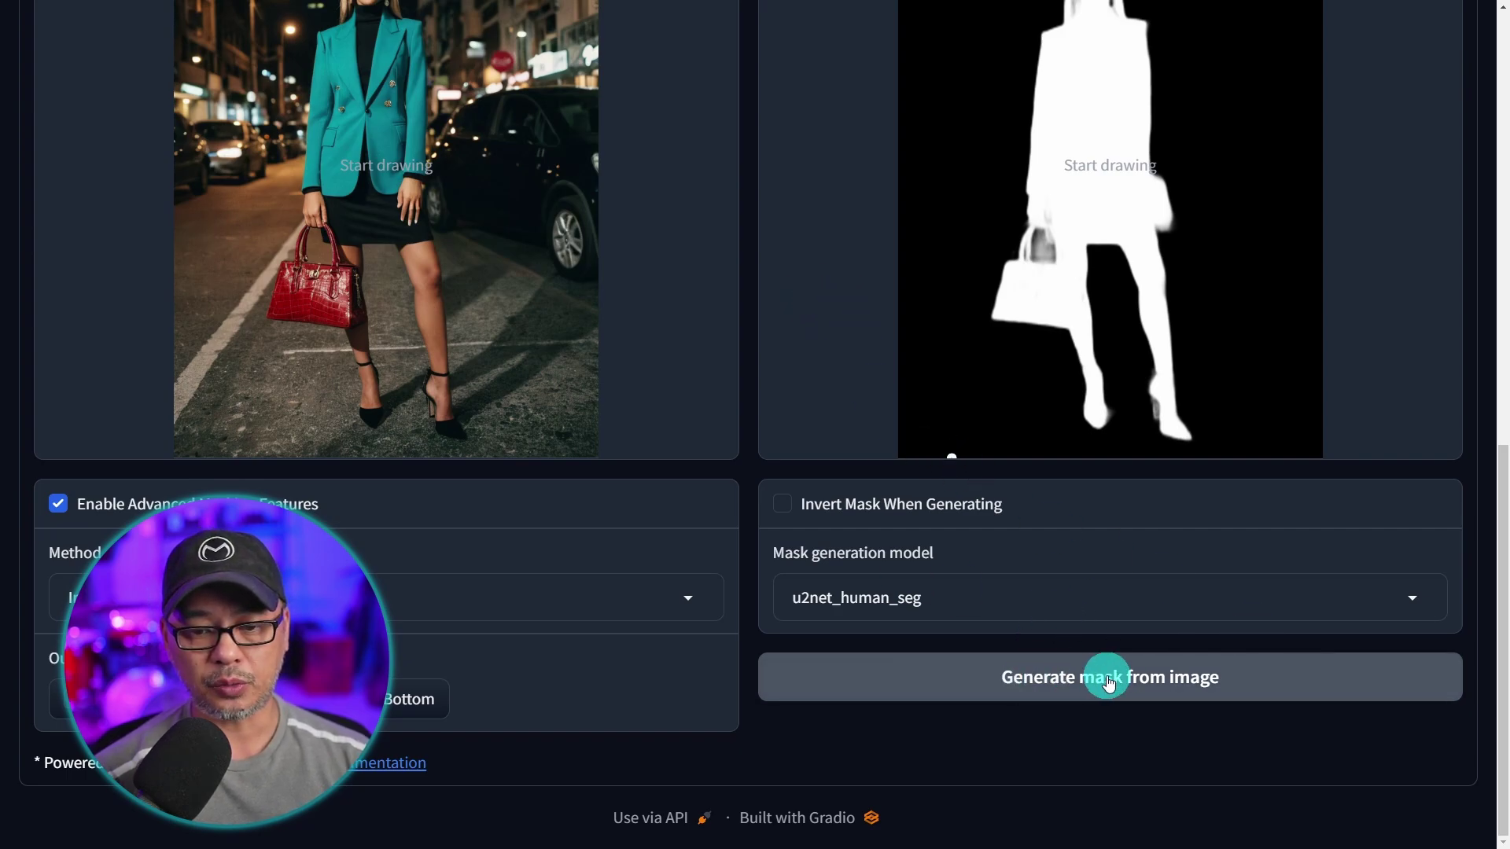
left_click(1108, 673)
scroll(987, 266, "up", 2)
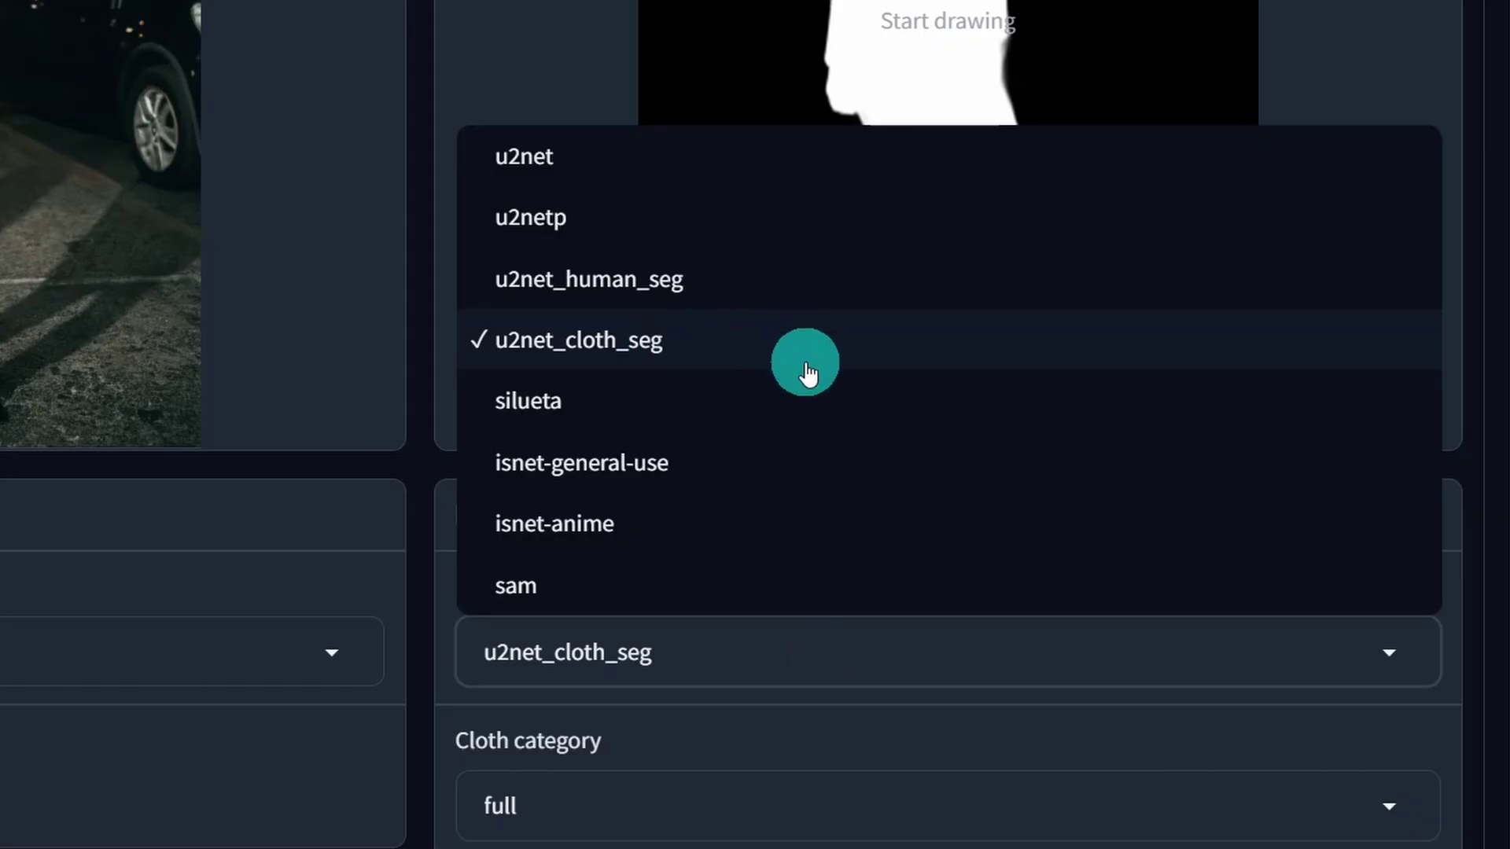
Step: Keep u2net_cloth_seg, set Cloth category to upper, and generate the jacket mask
left_click(540, 44)
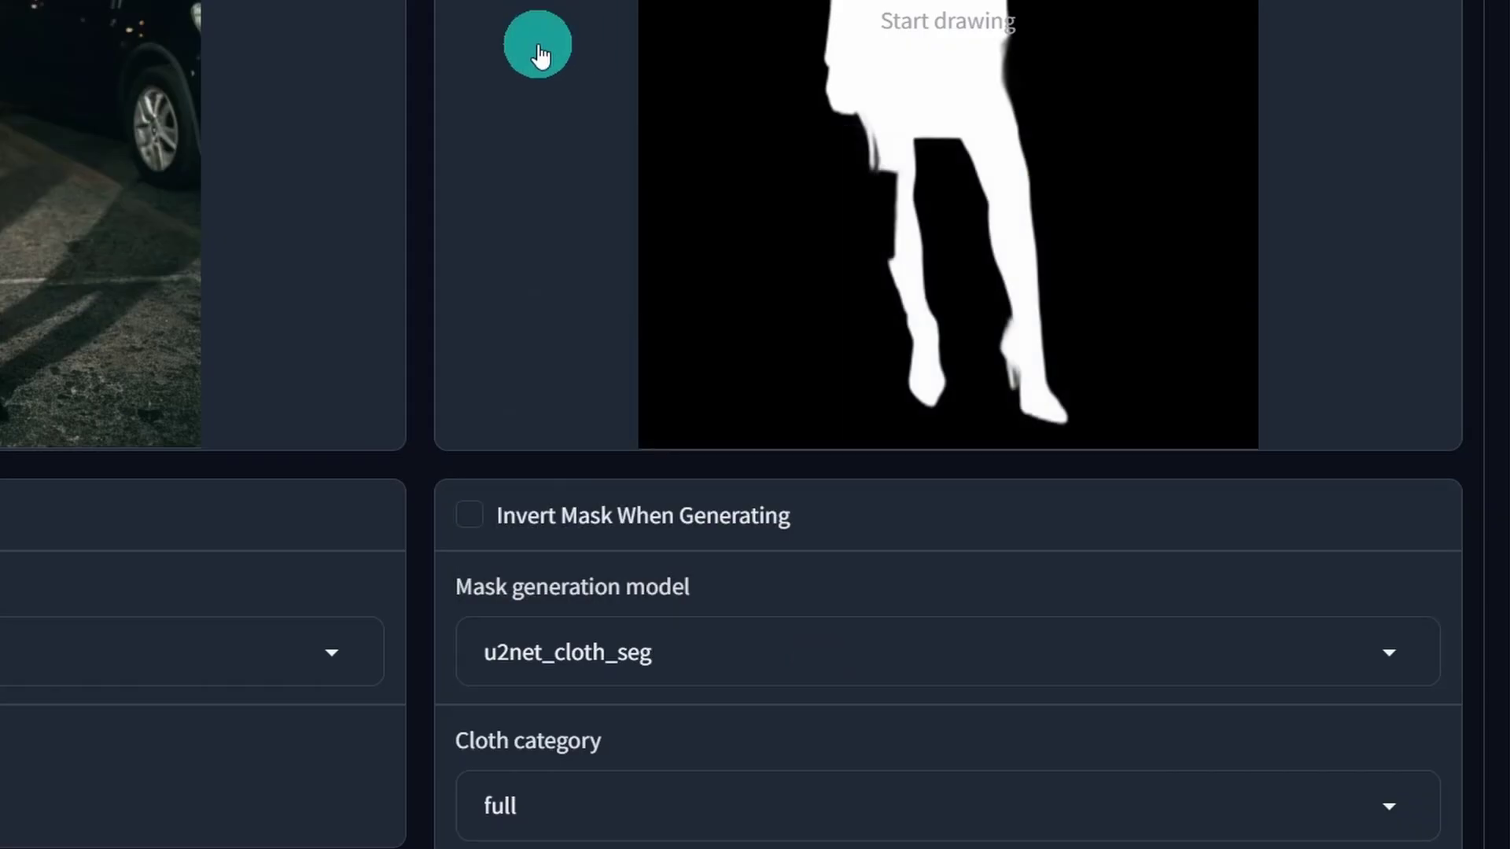
scroll(794, 668, "down", 1)
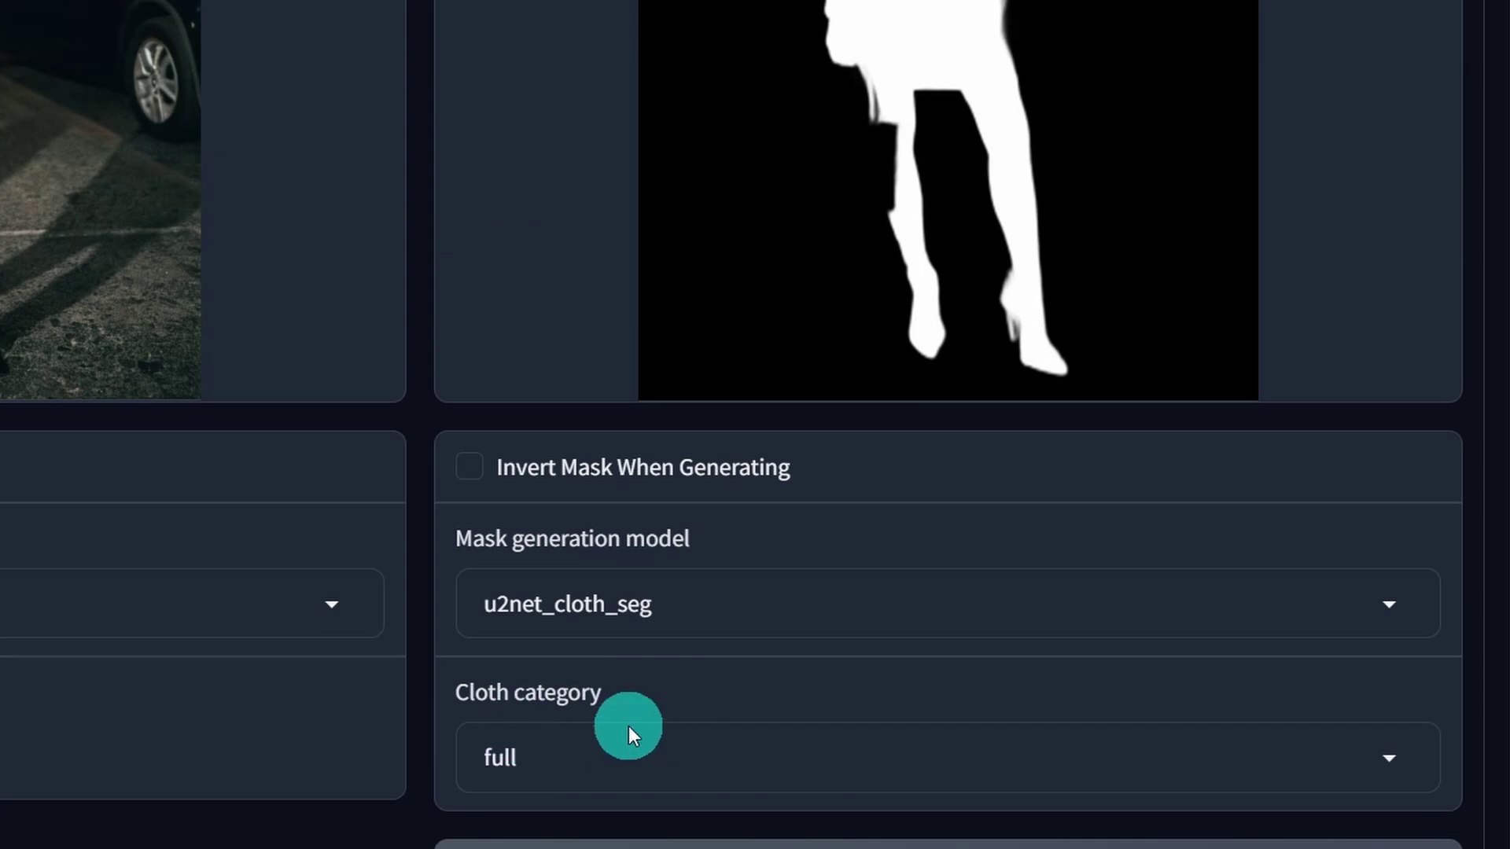
left_click(657, 757)
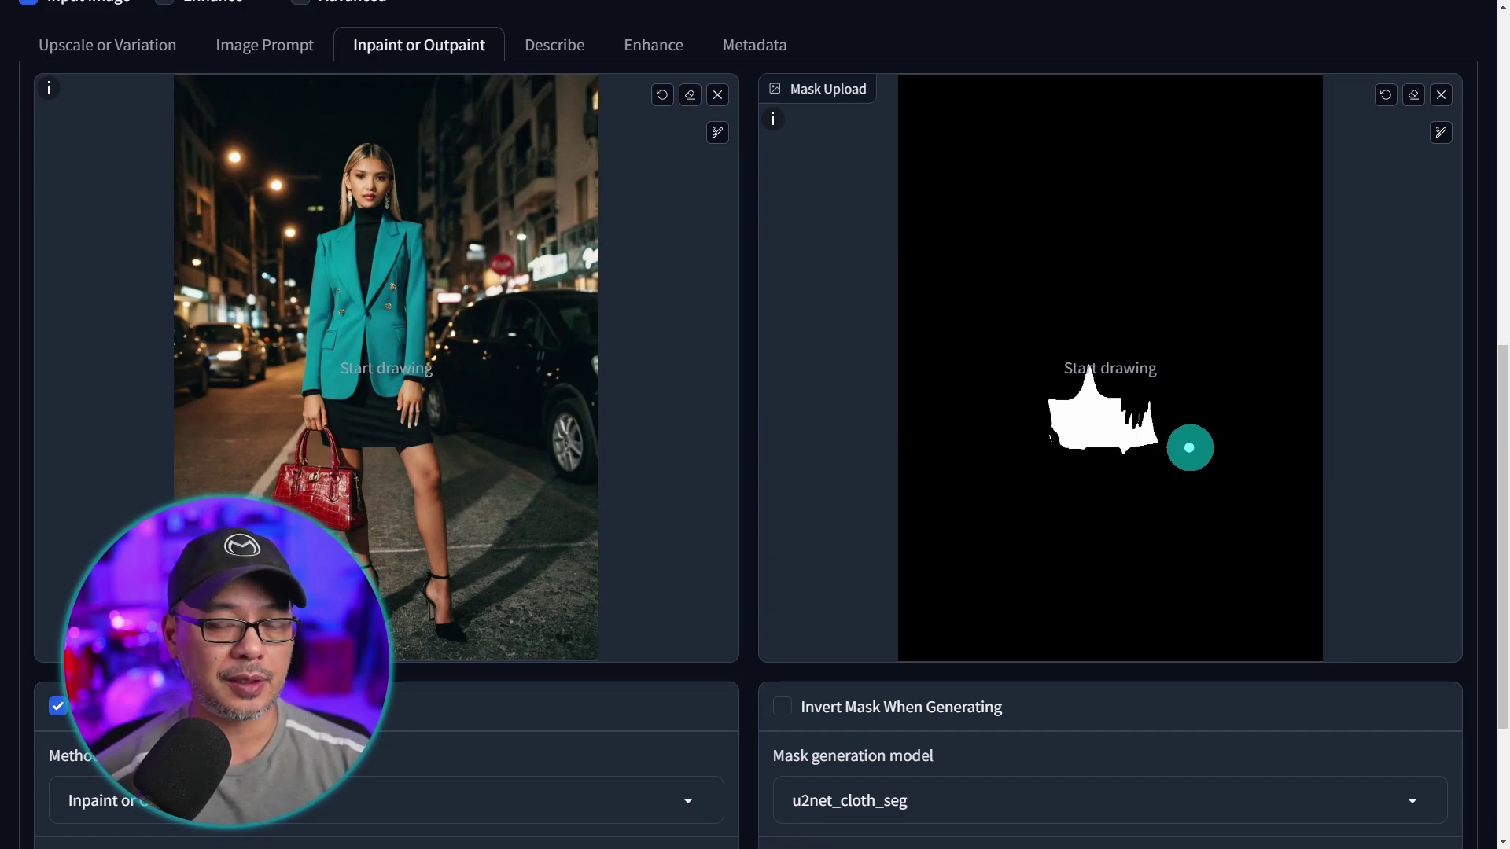
scroll(1184, 438, "down", 3)
left_click(937, 666)
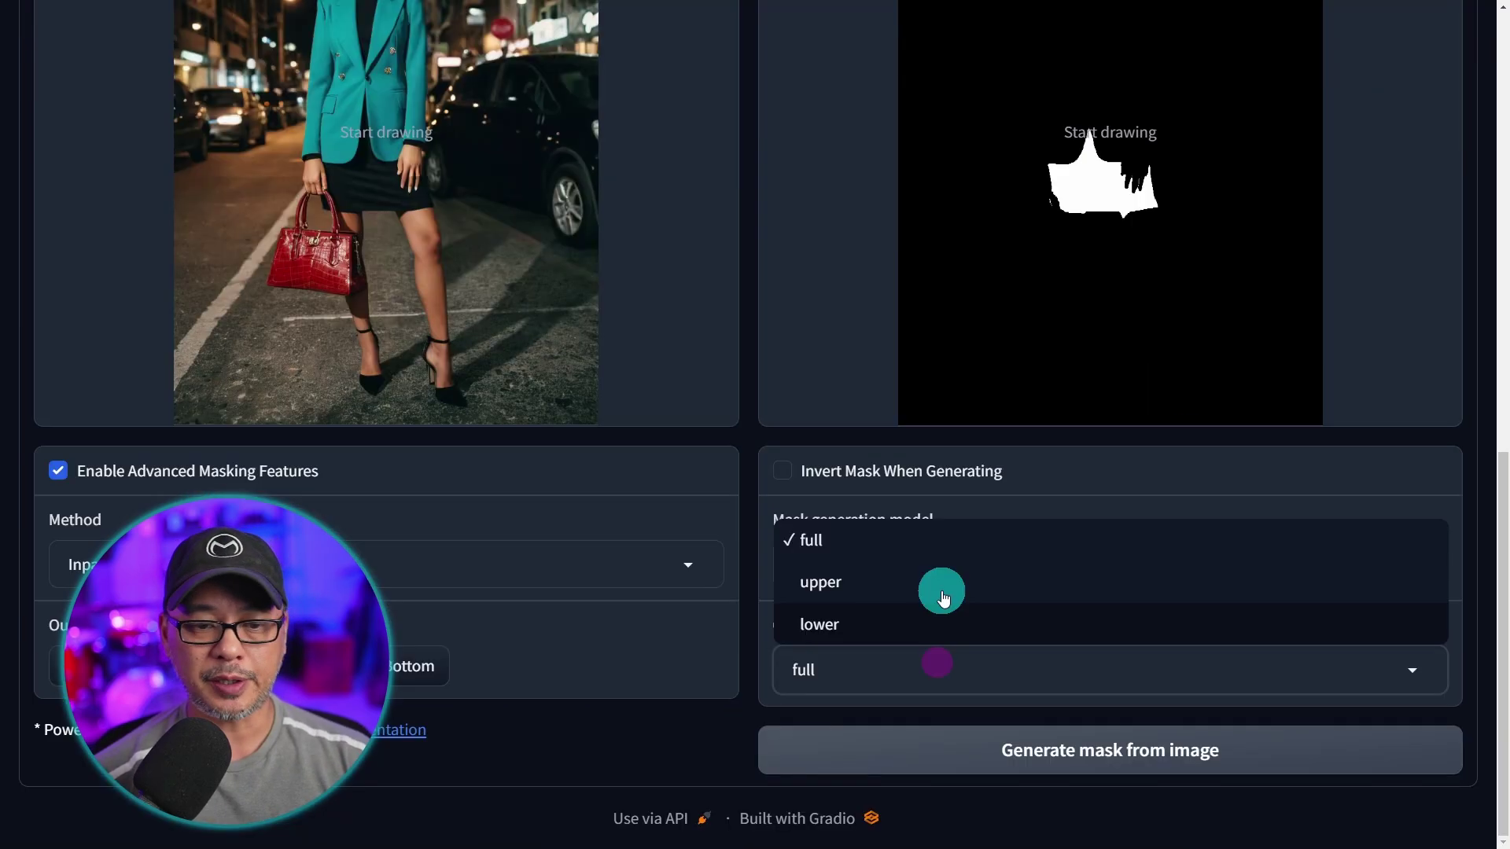
left_click(942, 591)
left_click(1135, 744)
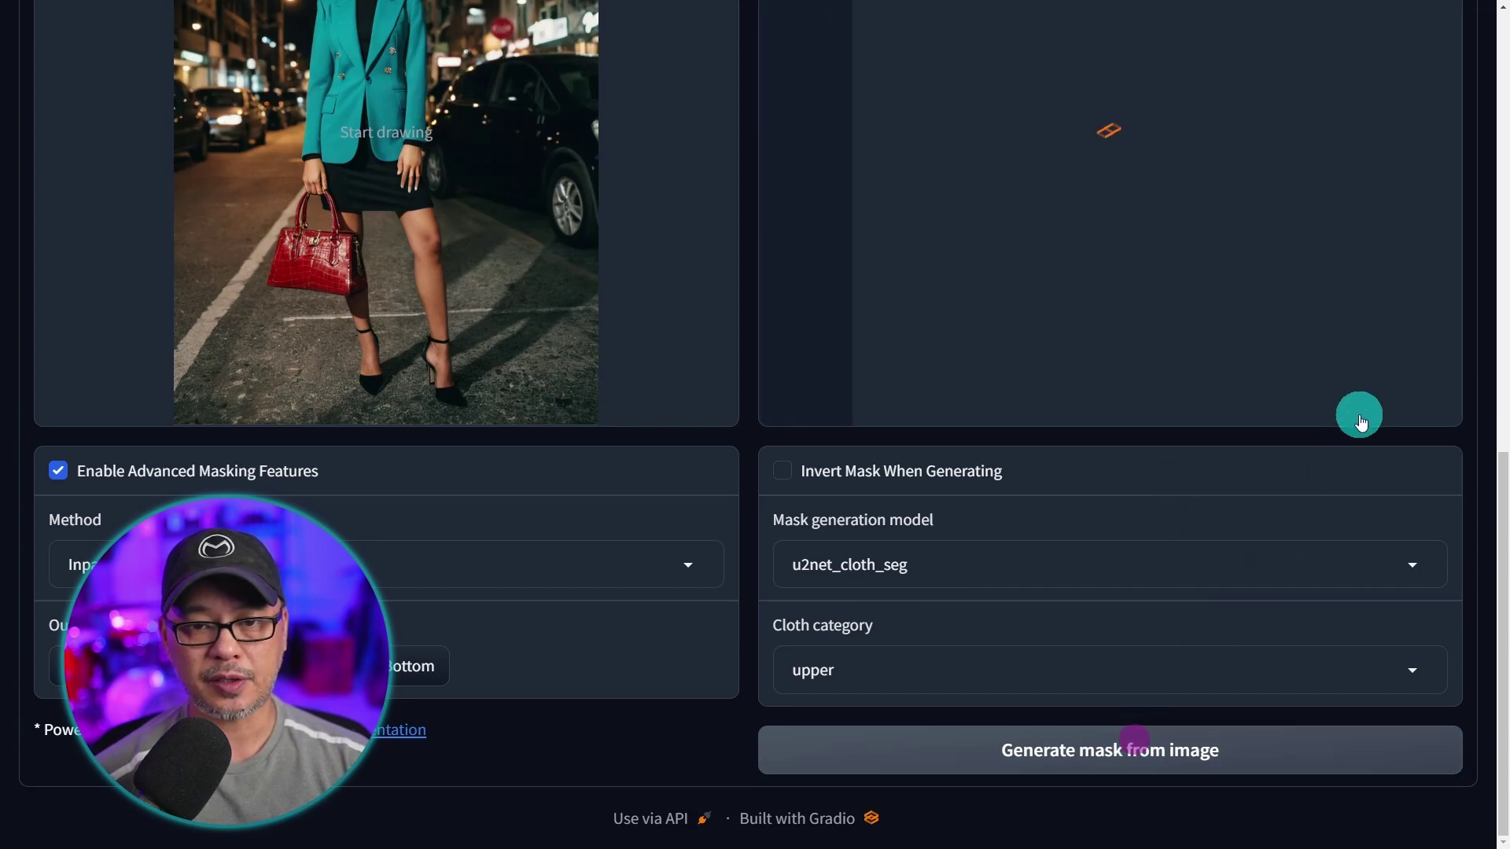
Step: Inspect the upper-clothing mask and bring up the mask generation model choices
scroll(1358, 417, "up", 3)
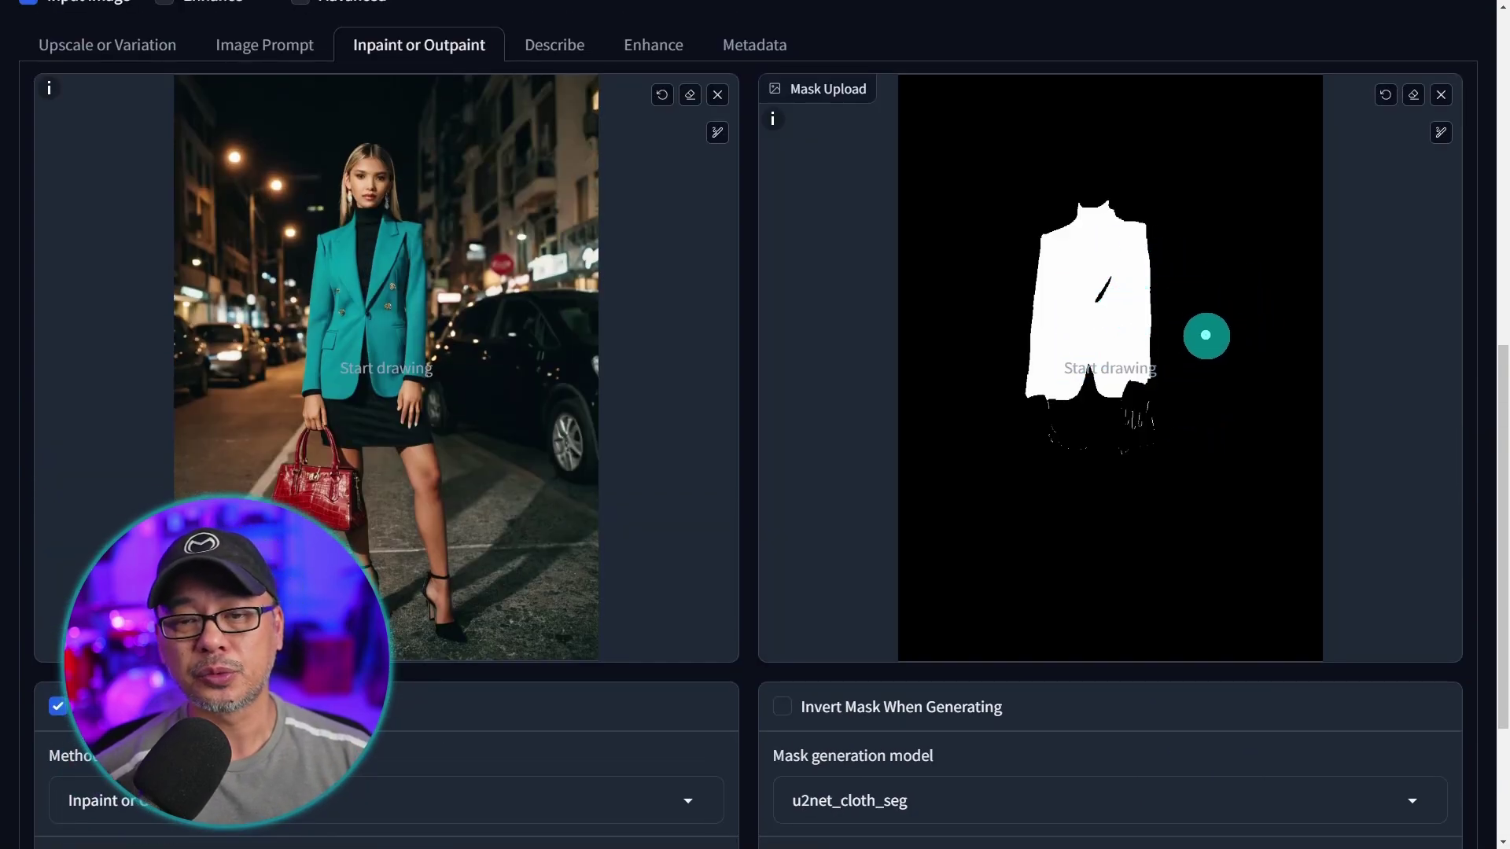
scroll(1206, 340, "down", 3)
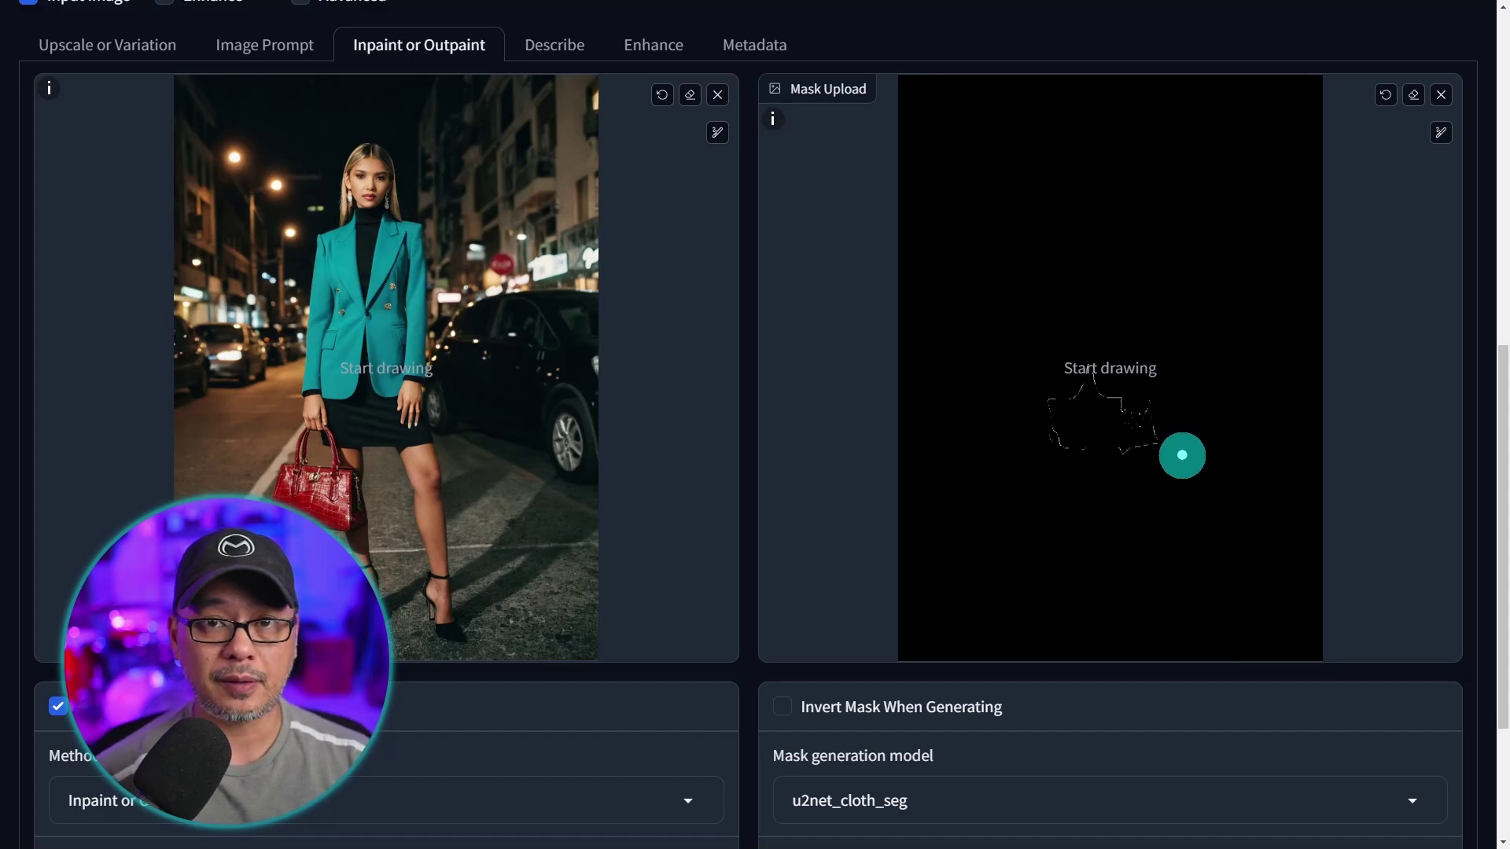
scroll(1182, 454, "down", 3)
left_click(1034, 554)
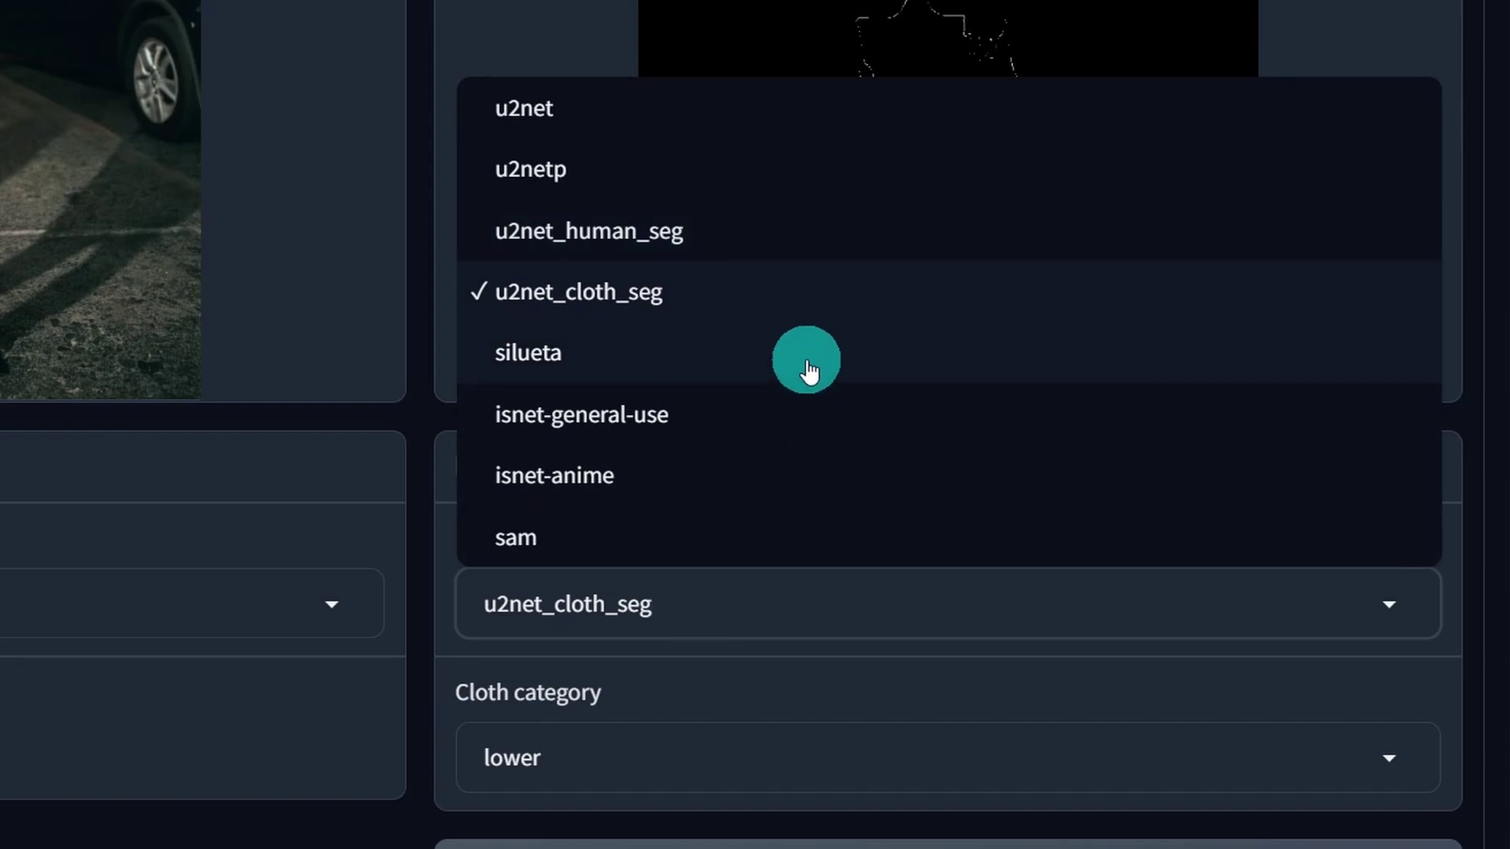
Step: Generate a mask of the woman with the silueta model
left_click(694, 360)
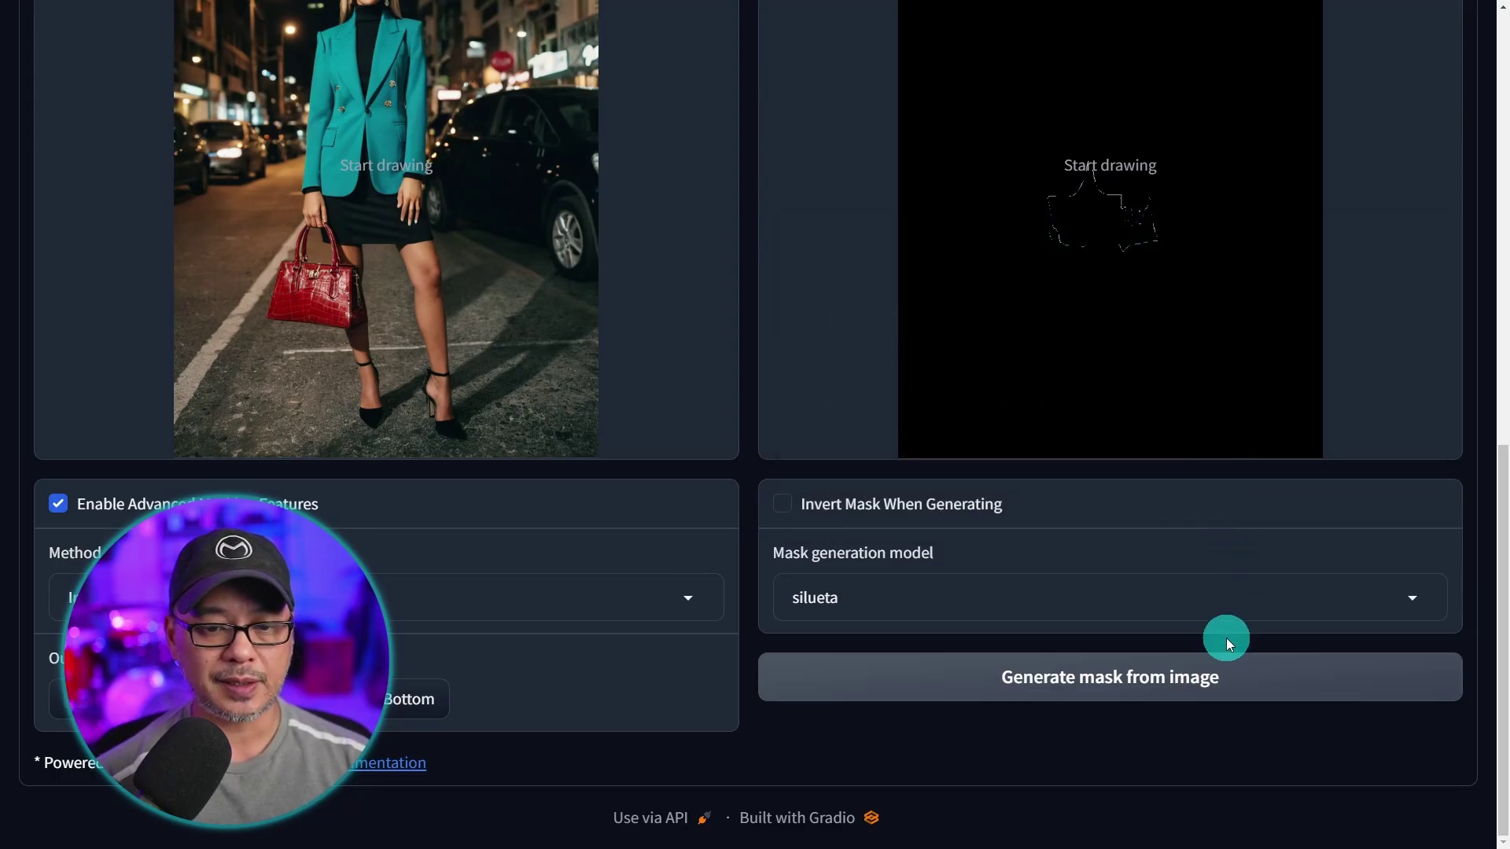
left_click(1187, 682)
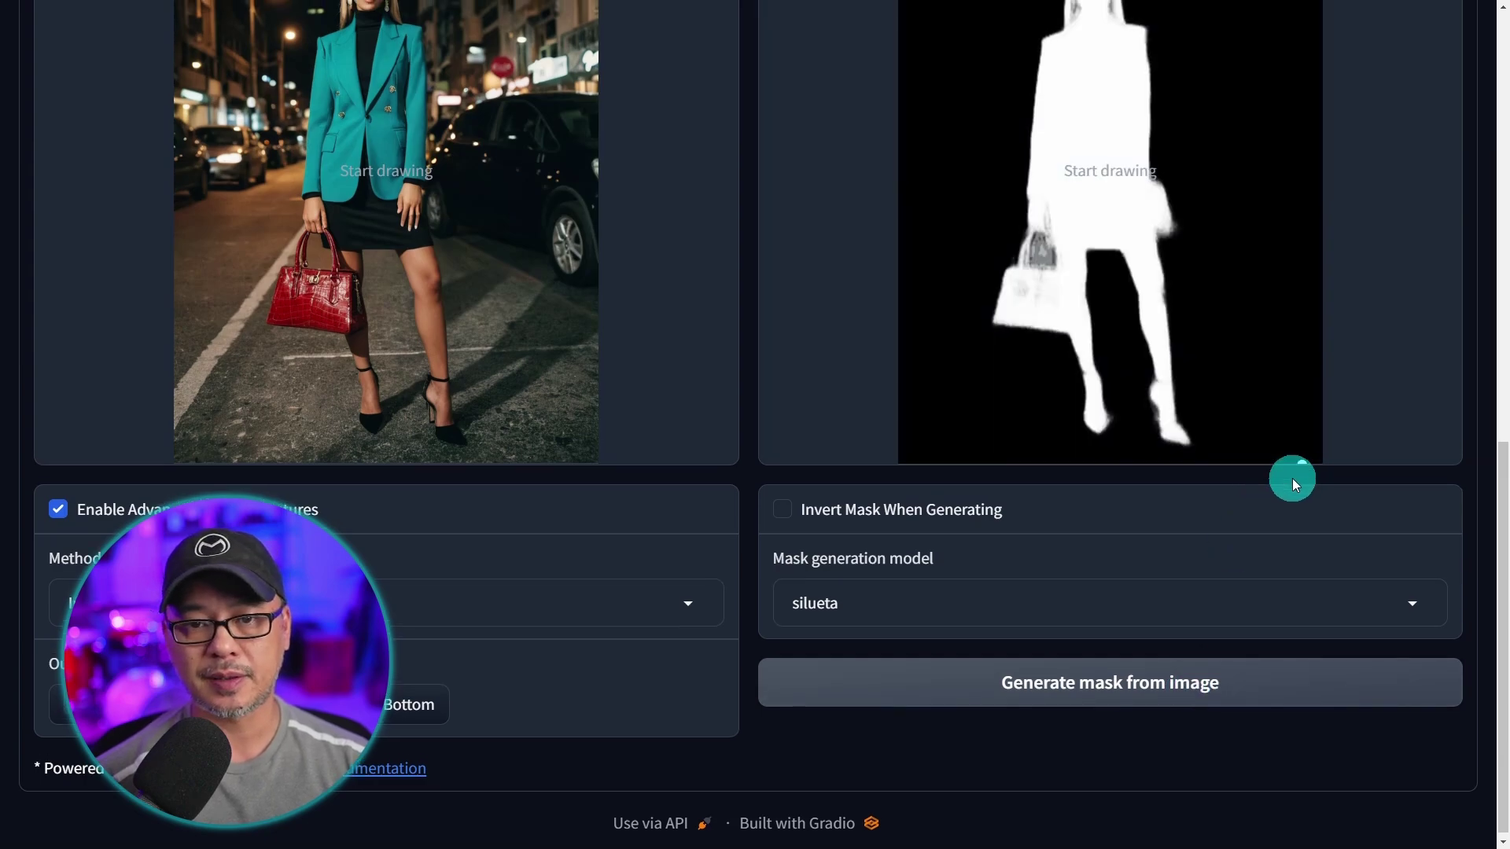
scroll(1291, 478, "up", 3)
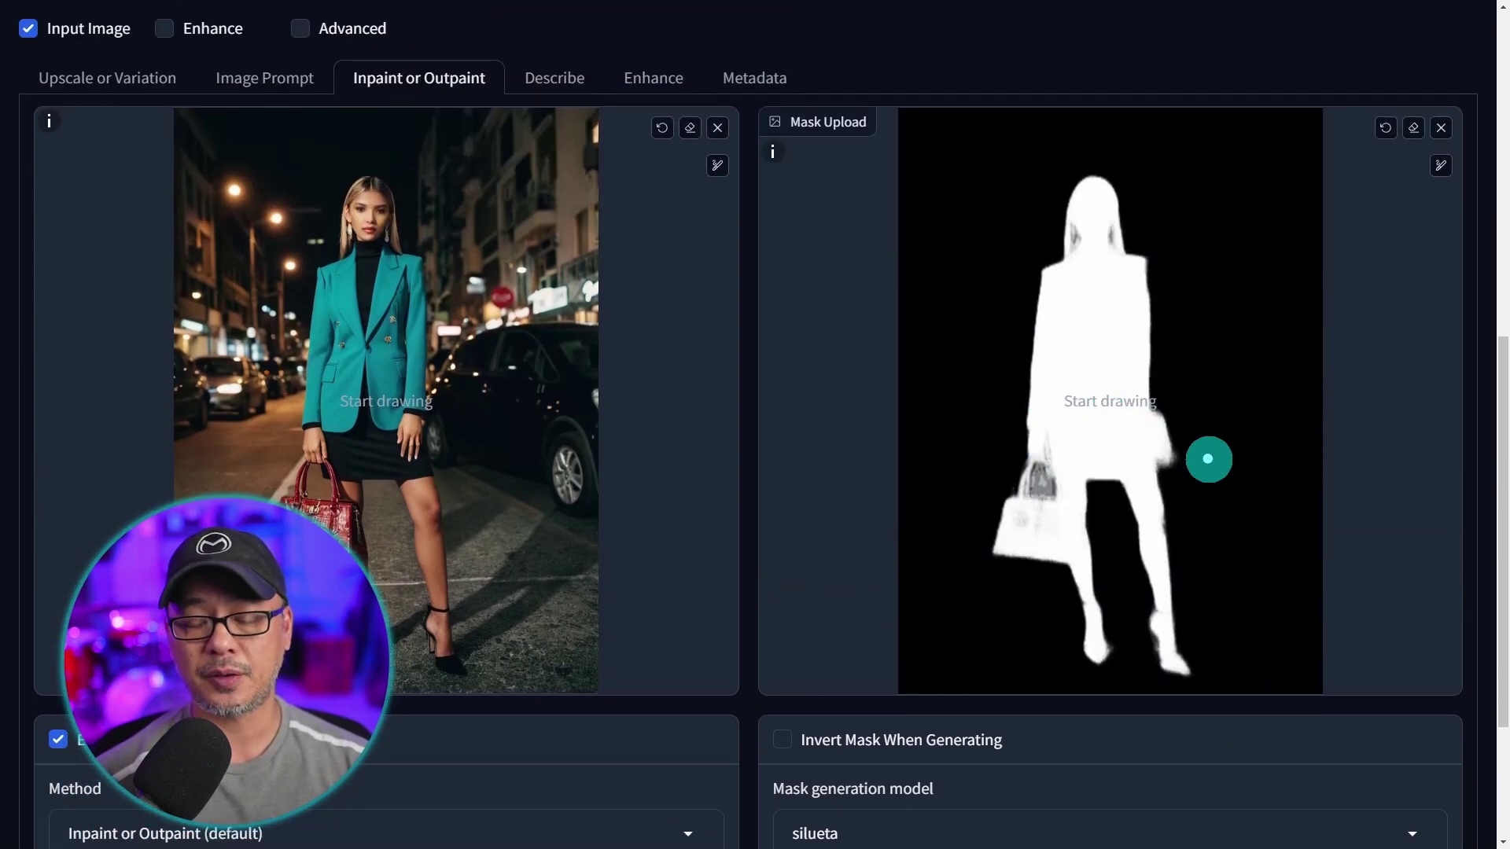
scroll(1140, 393, "down", 2)
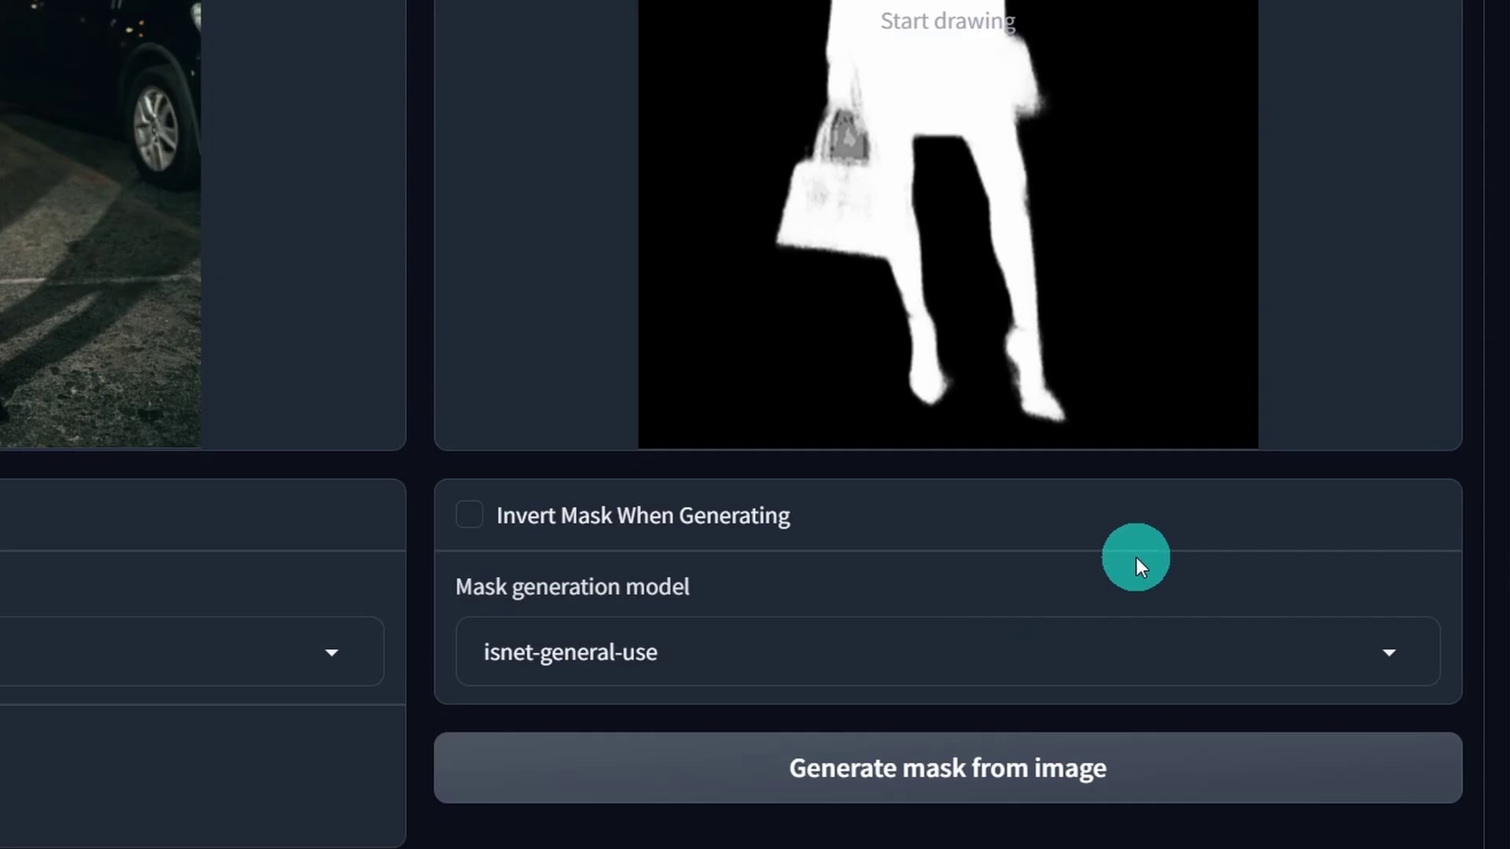
Step: Regenerate the woman's full-figure mask and set the model to isnet-general-use
left_click(1169, 771)
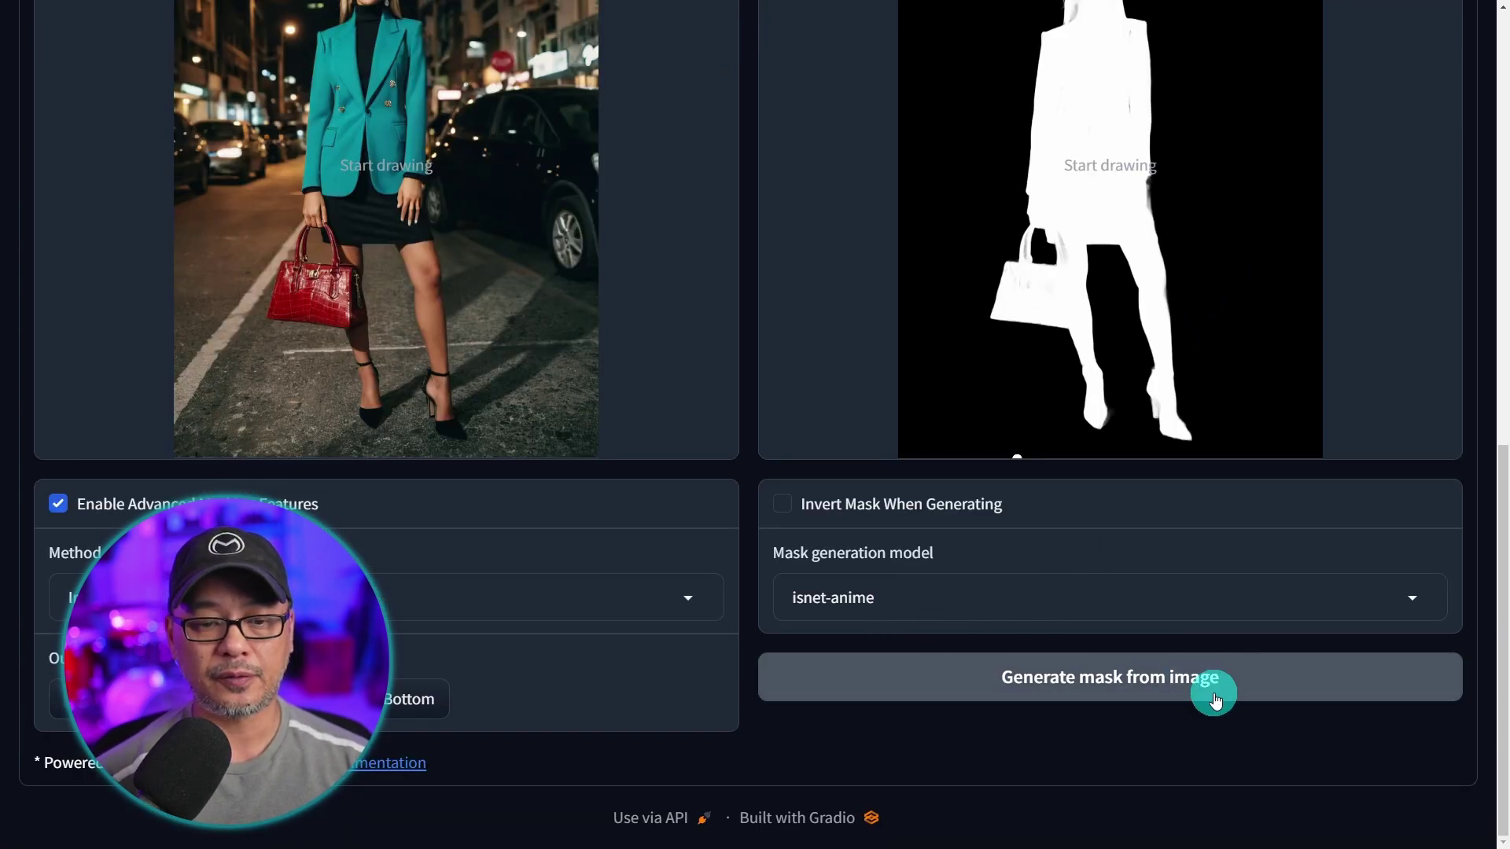
left_click(1215, 700)
scroll(775, 374, "up", 2)
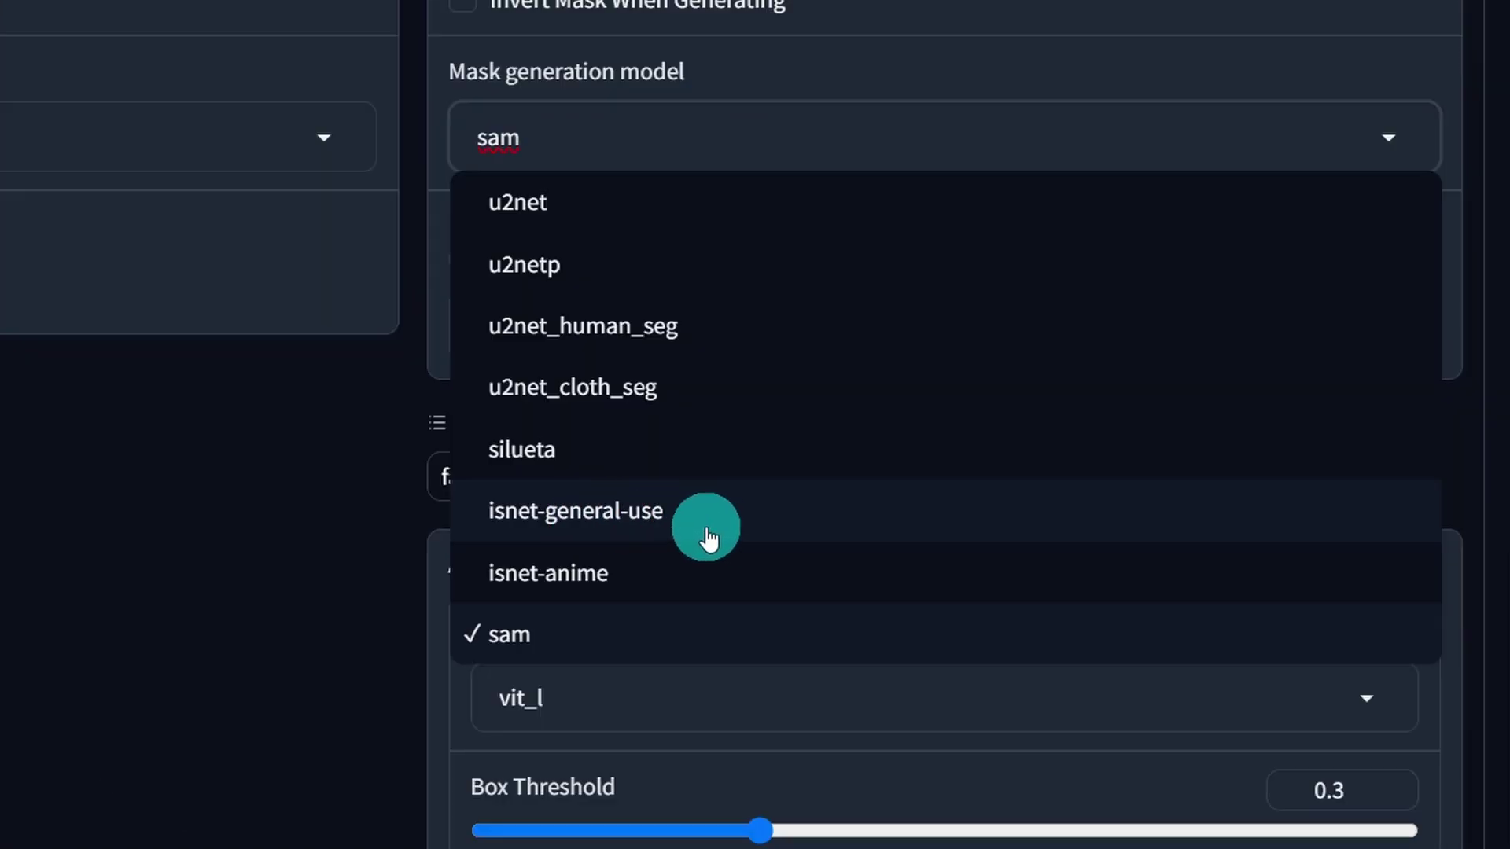
left_click(614, 520)
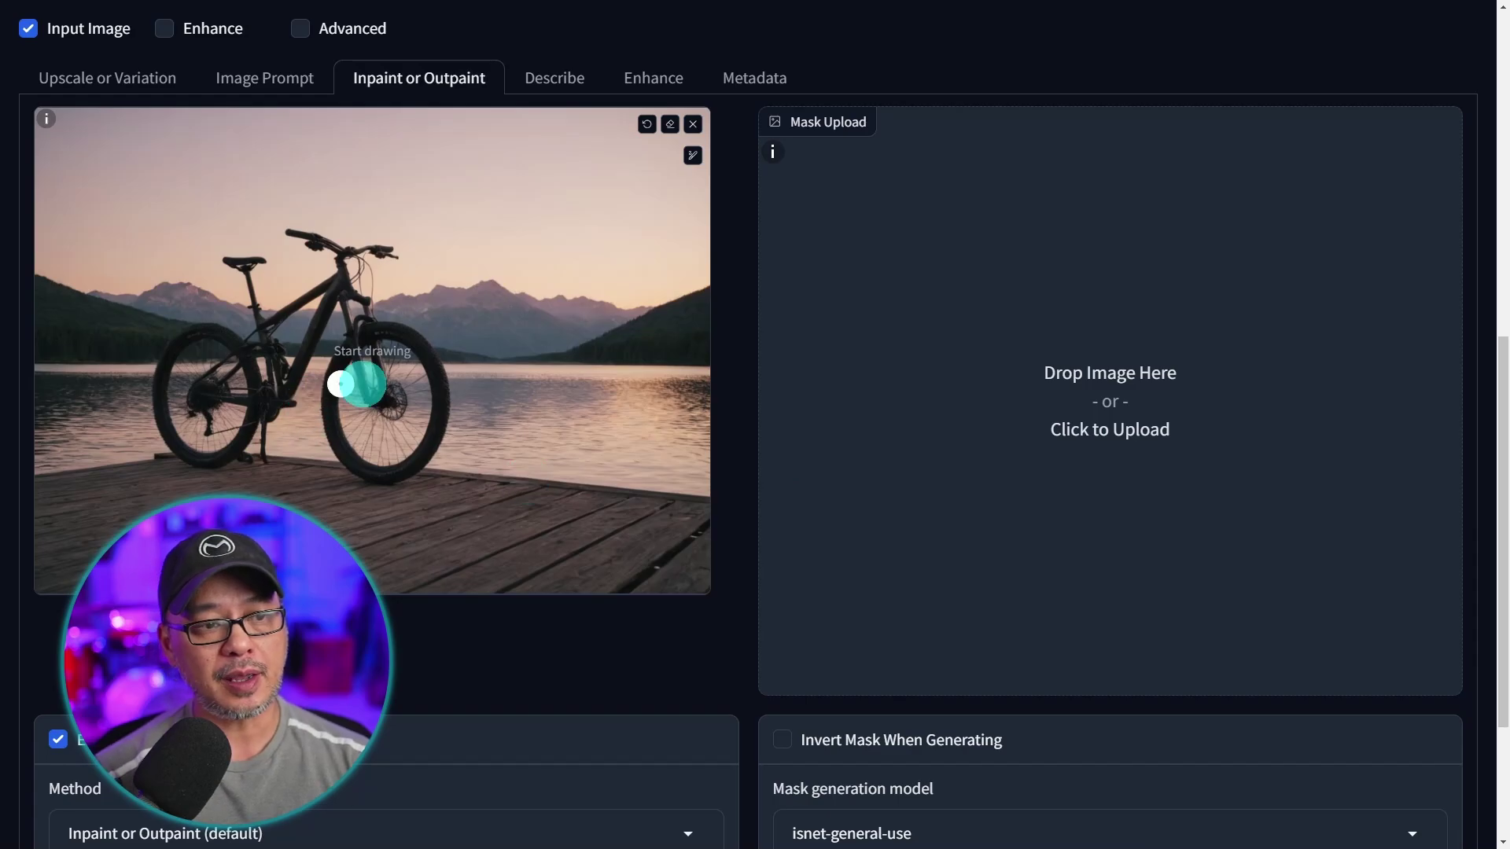
Step: Generate a bicycle mask, then try the u2net and silueta mask models
scroll(573, 461, "down", 3)
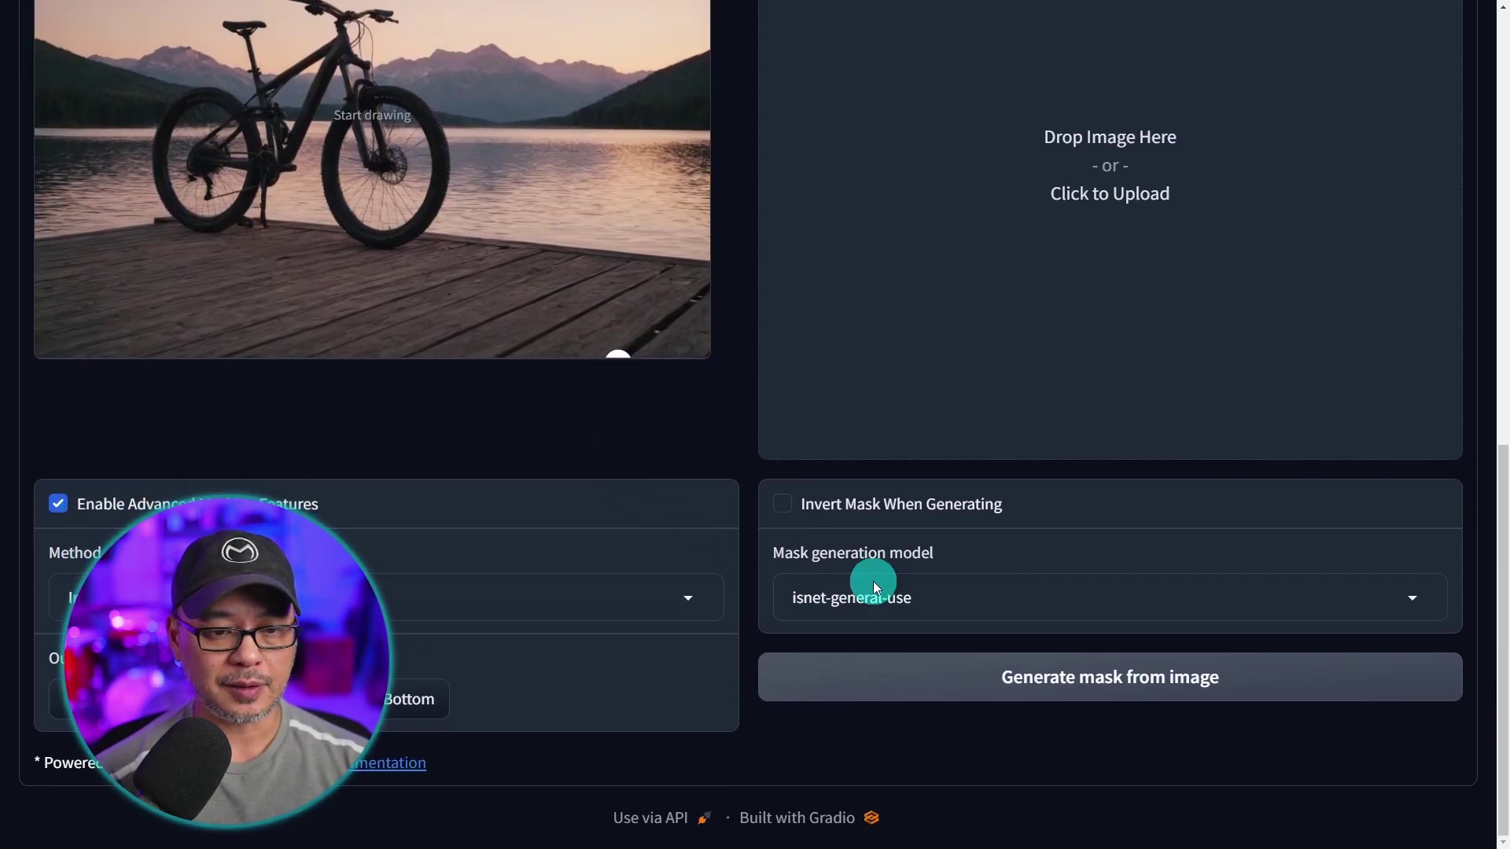
left_click(1024, 686)
scroll(540, 470, "up", 1)
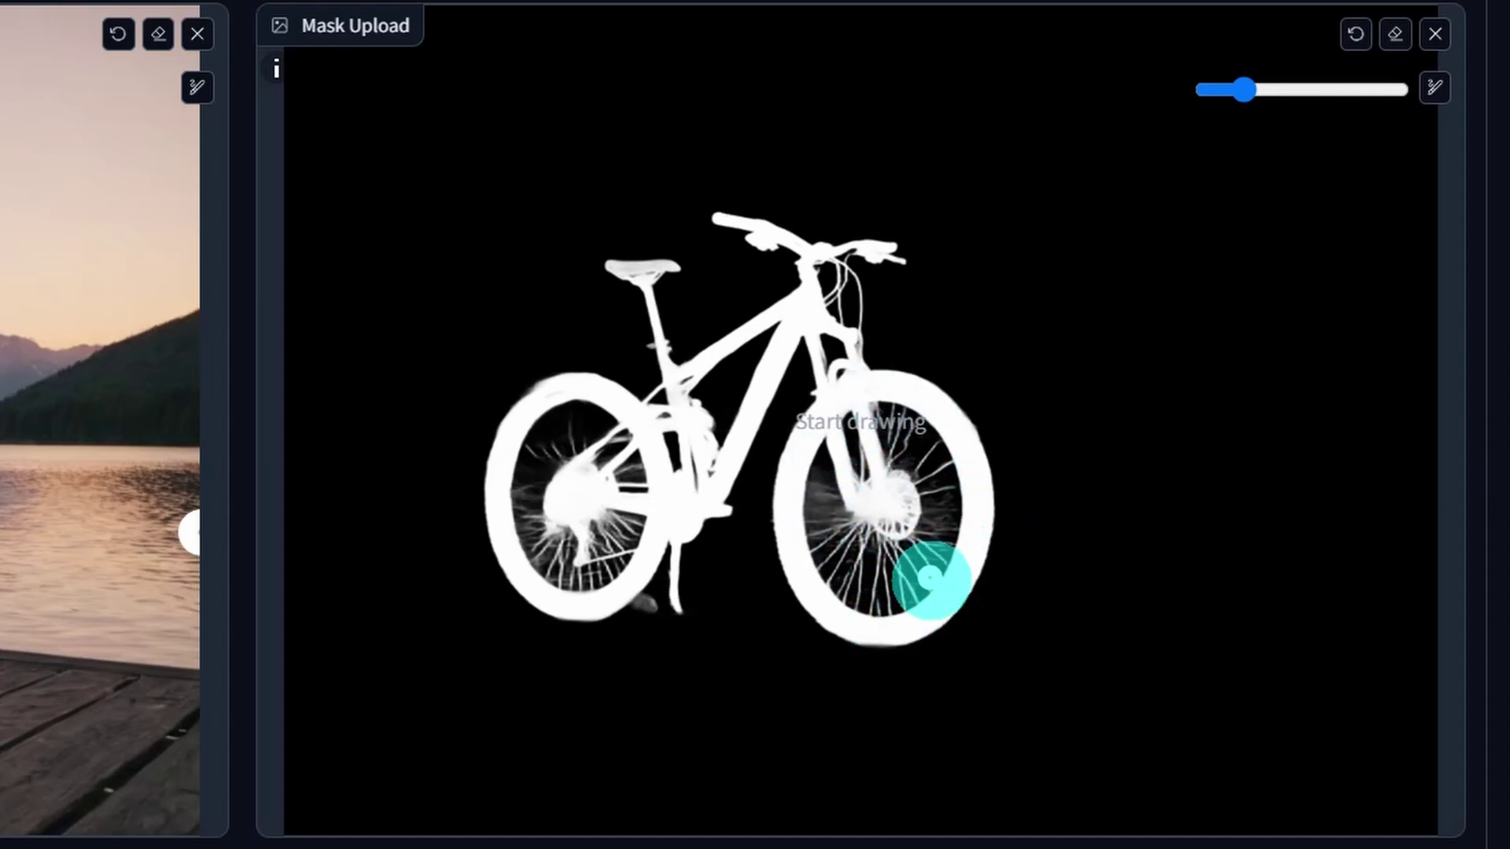
left_click(588, 843)
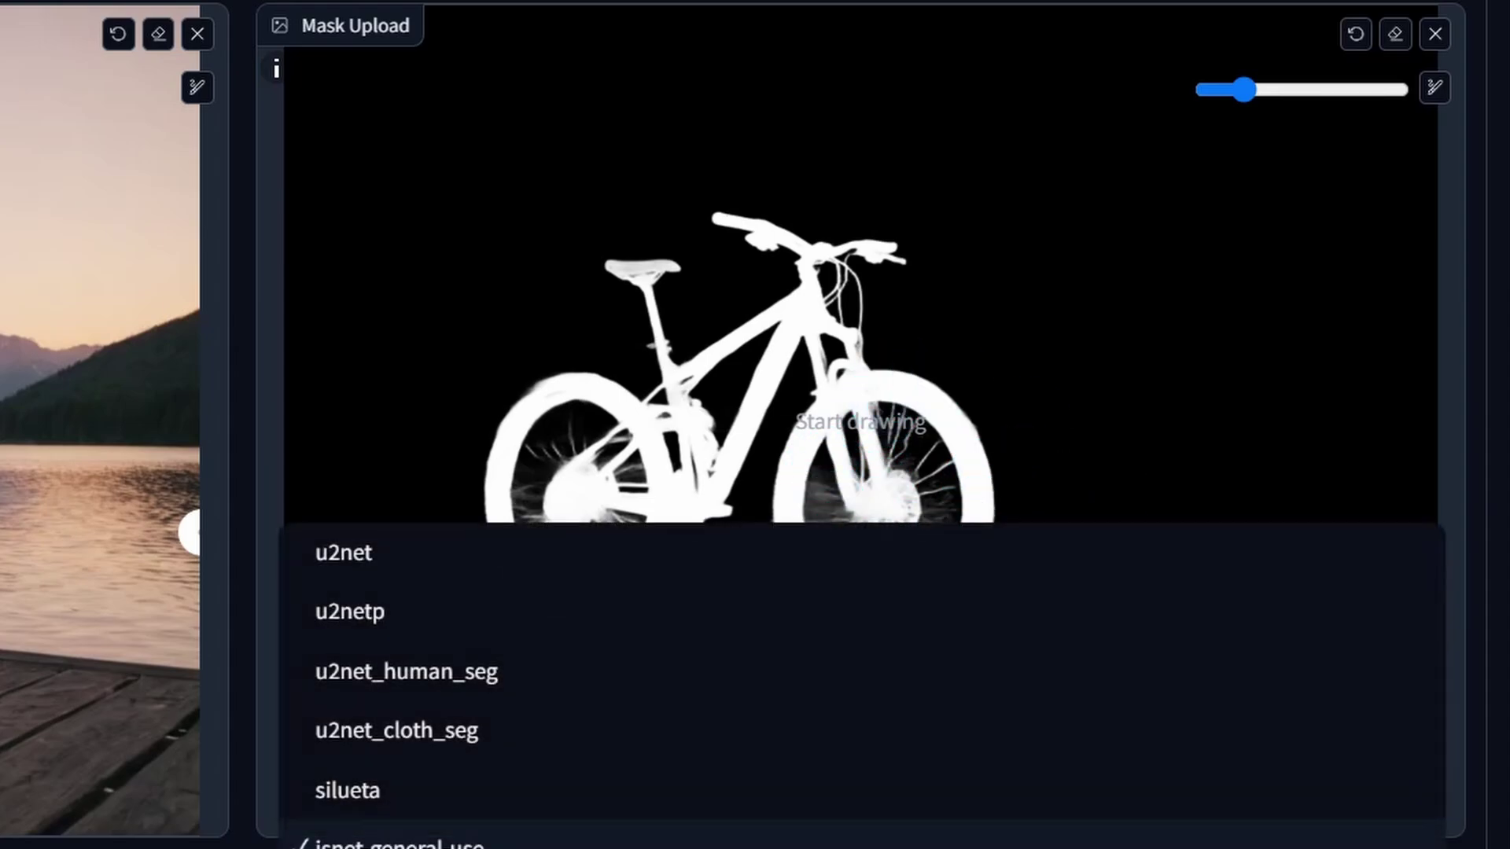
left_click(454, 560)
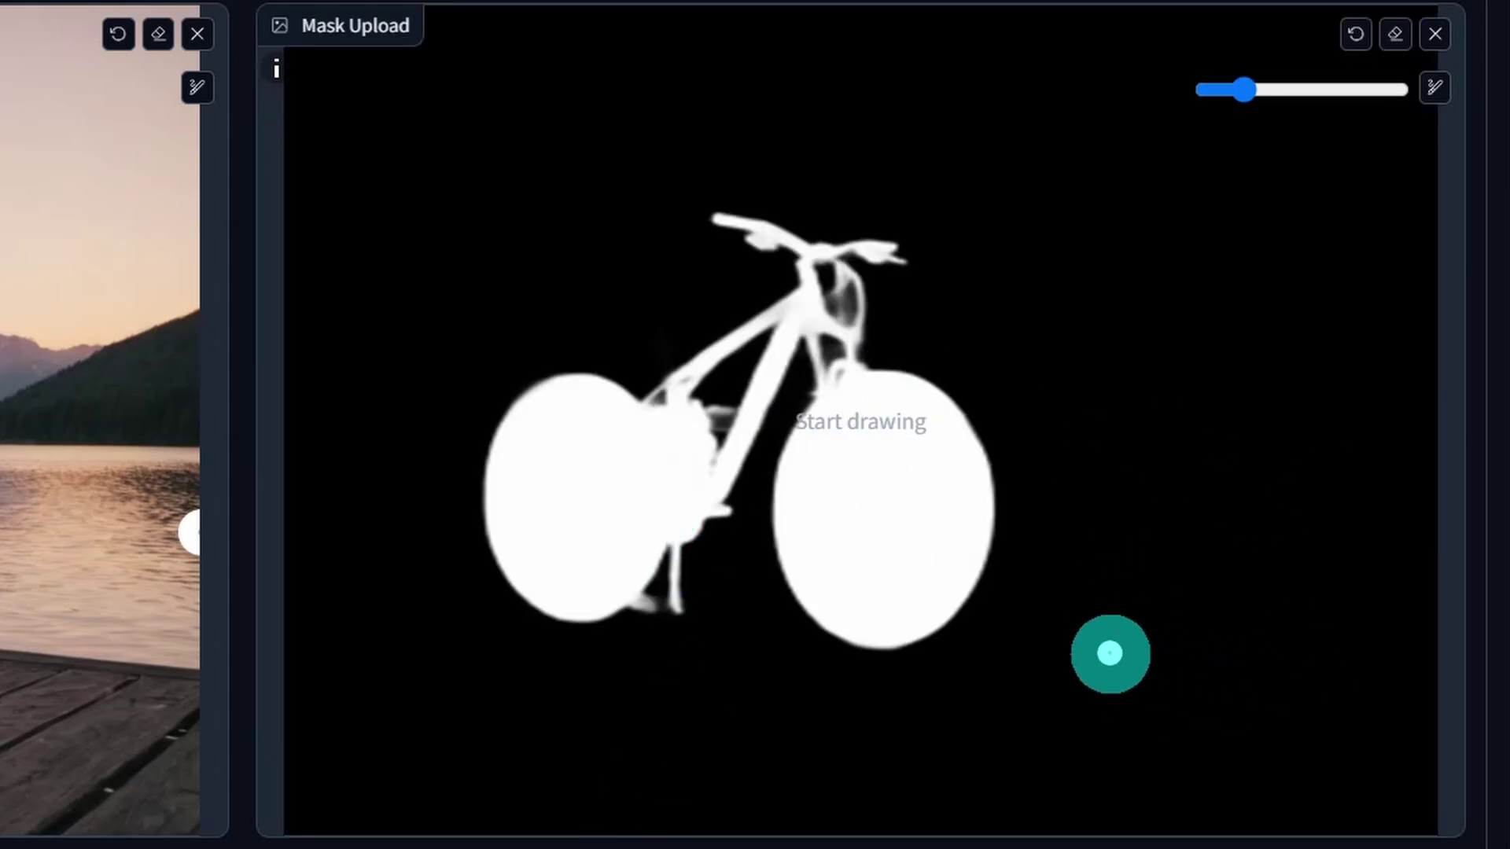
left_click(550, 841)
left_click(506, 796)
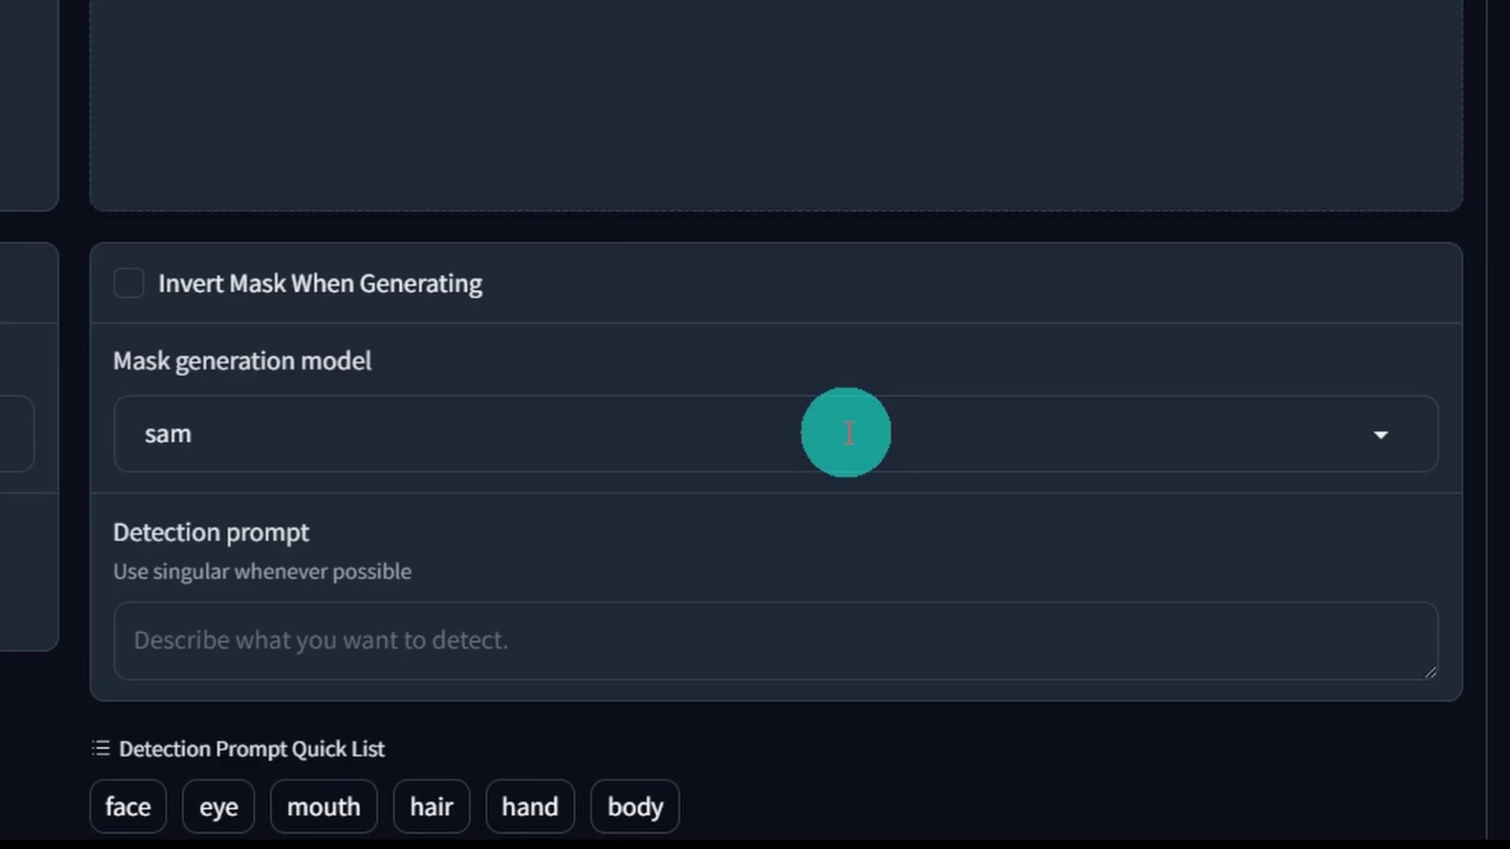
Step: Mask the parked cars with sam using detection prompt 'car', then change it to 'purse'
scroll(815, 563, "down", 3)
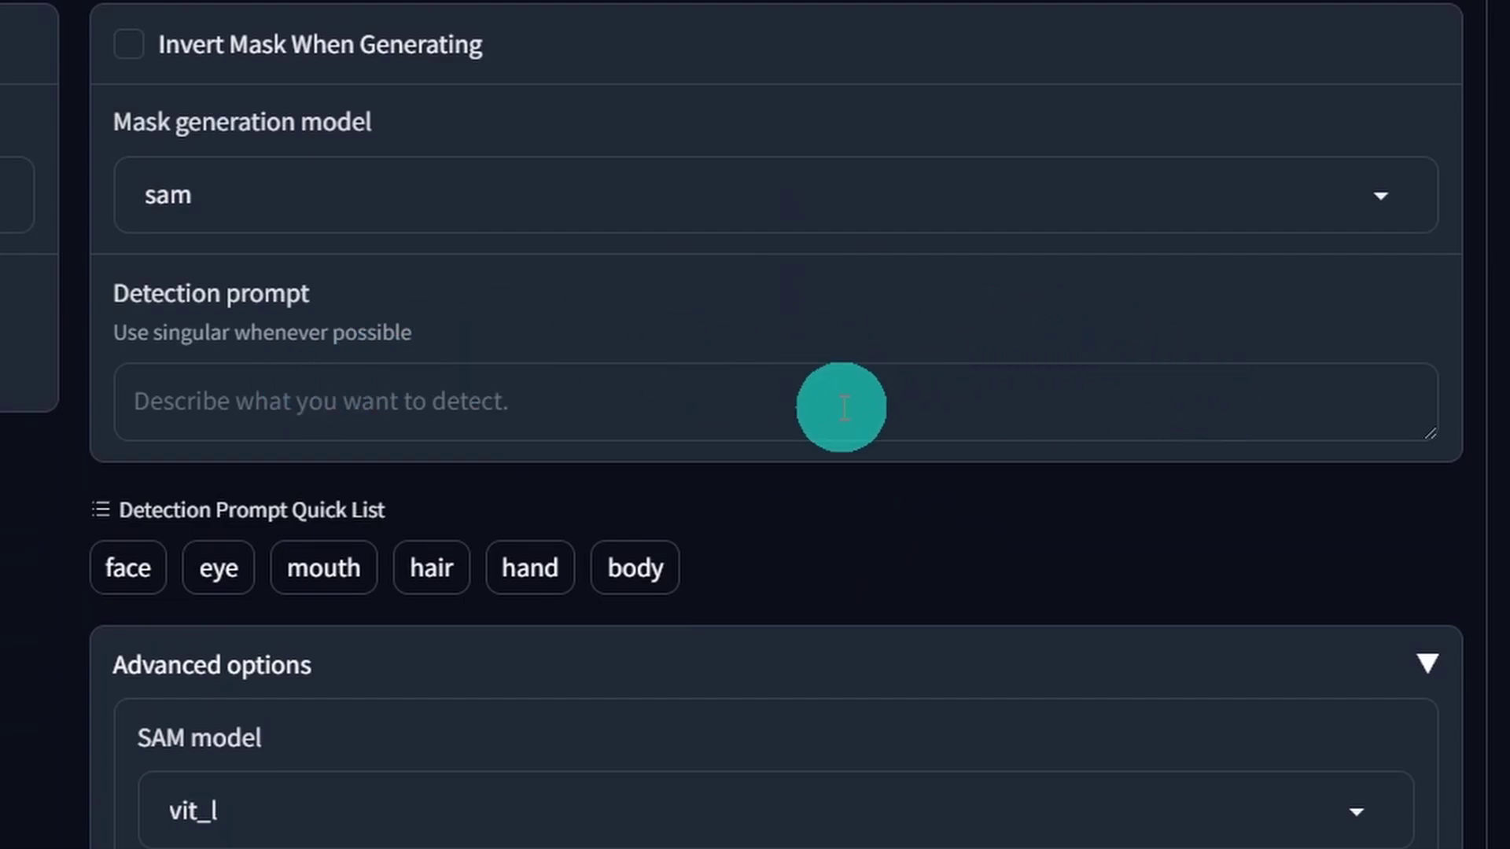
left_click(550, 418)
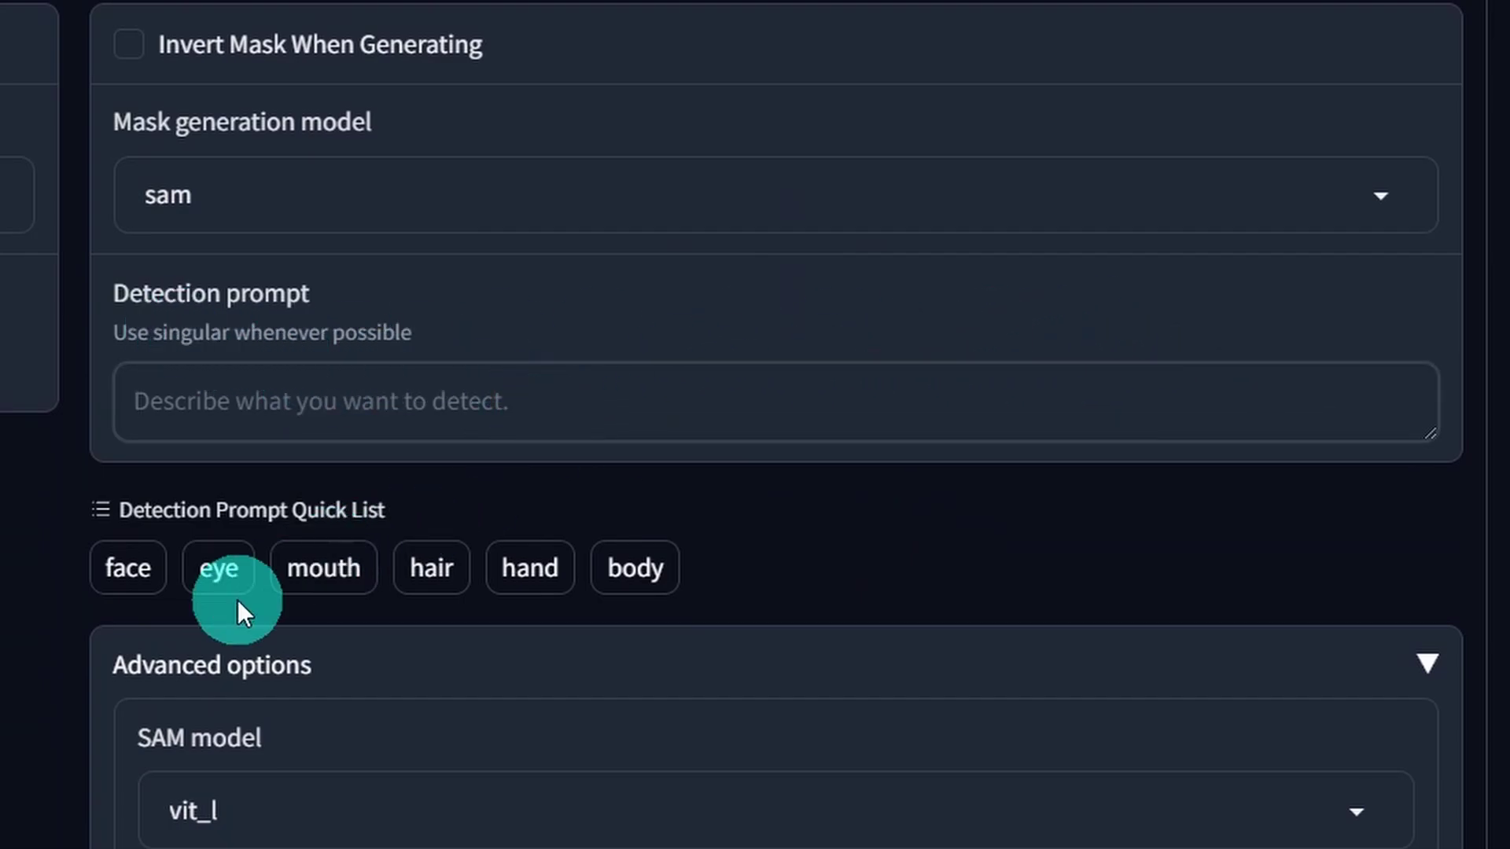
left_click(638, 593)
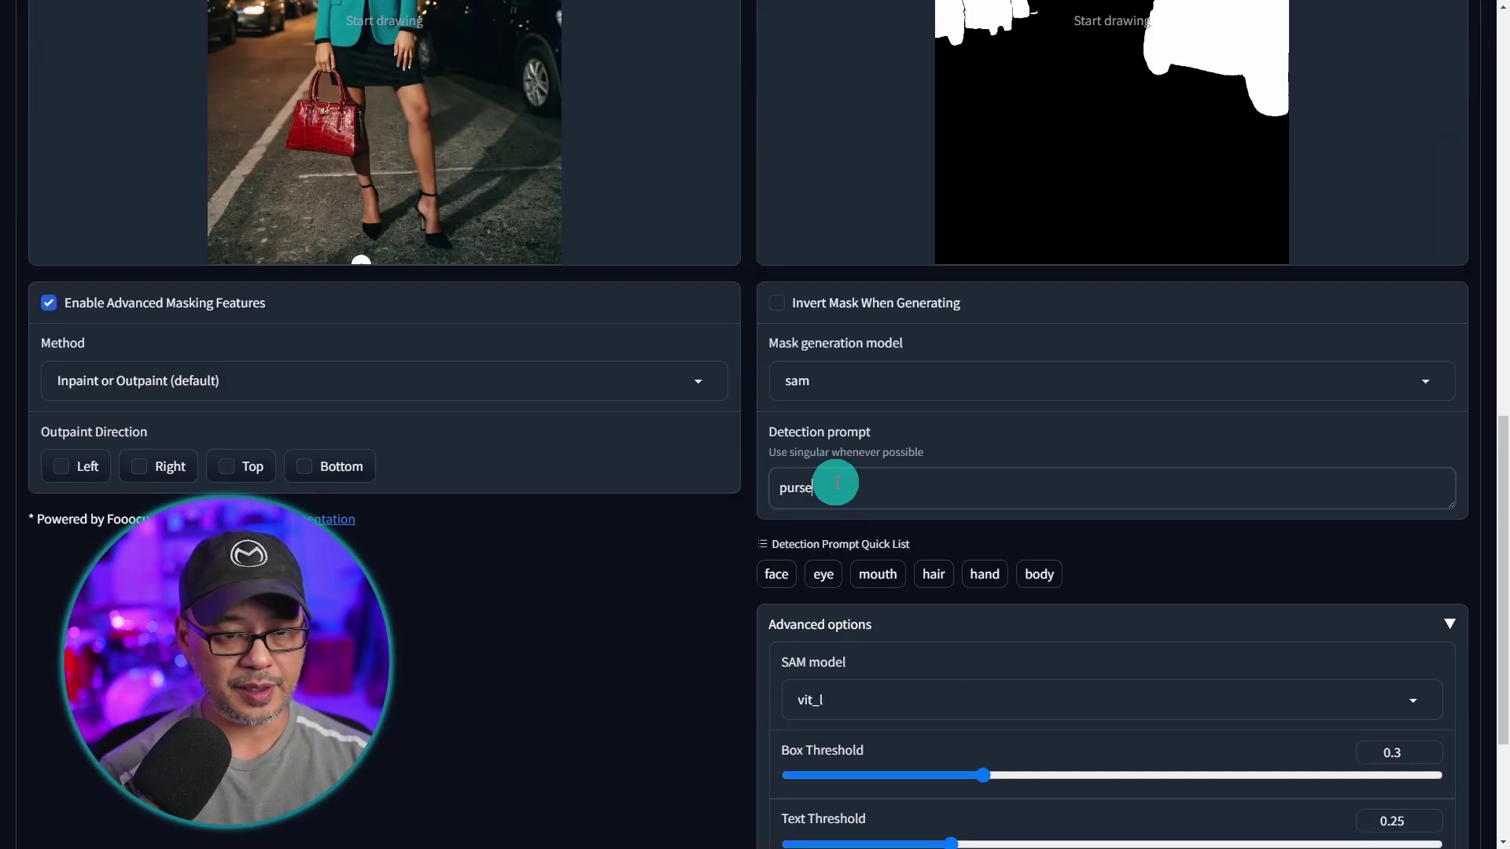
scroll(849, 489, "down", 3)
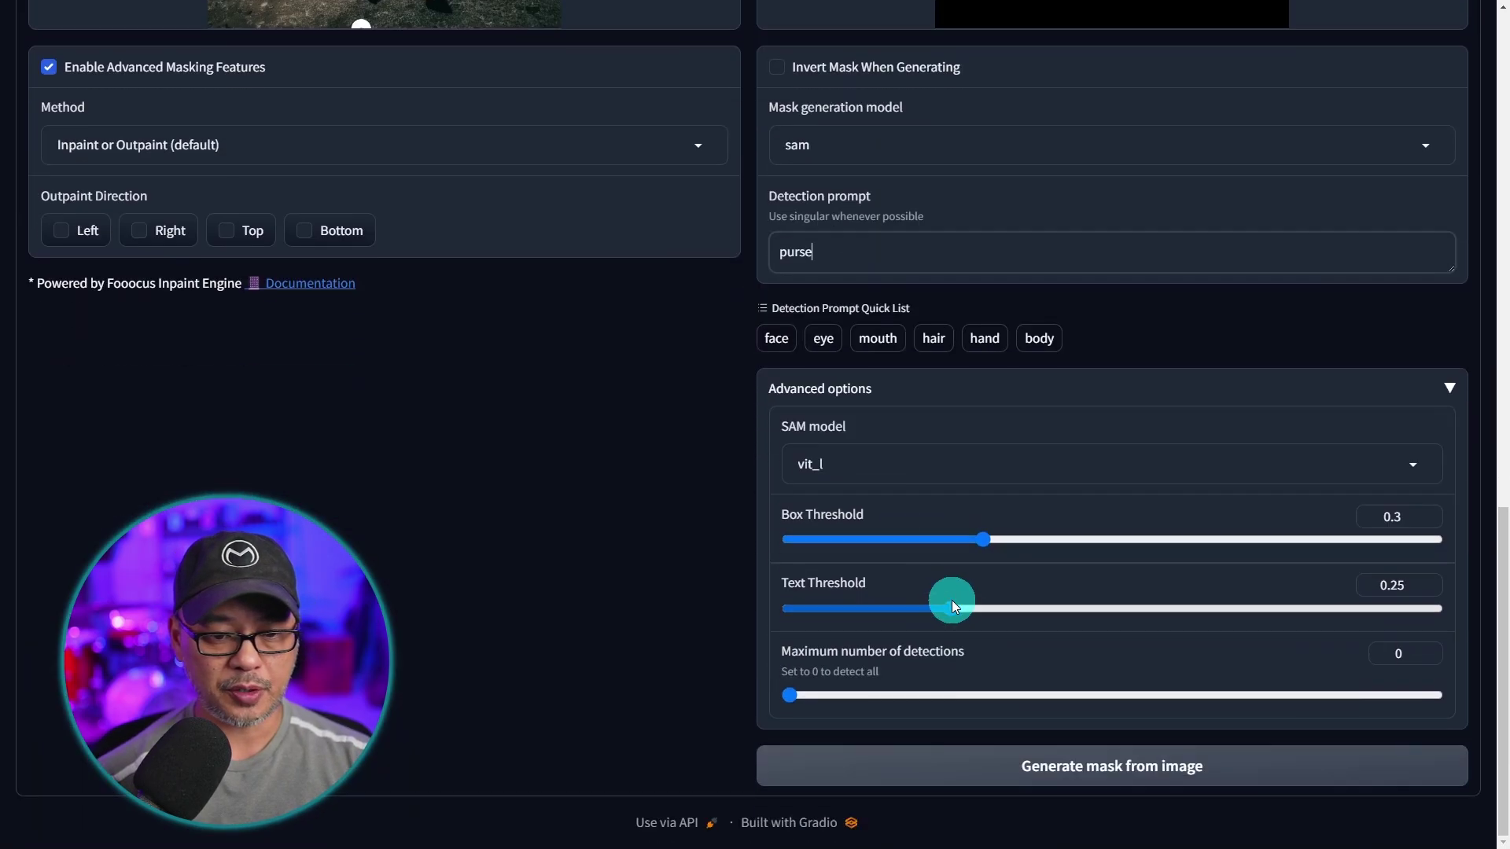
Step: Generate the red purse mask, keep vit_l as SAM model, and regenerate it
left_click(1004, 762)
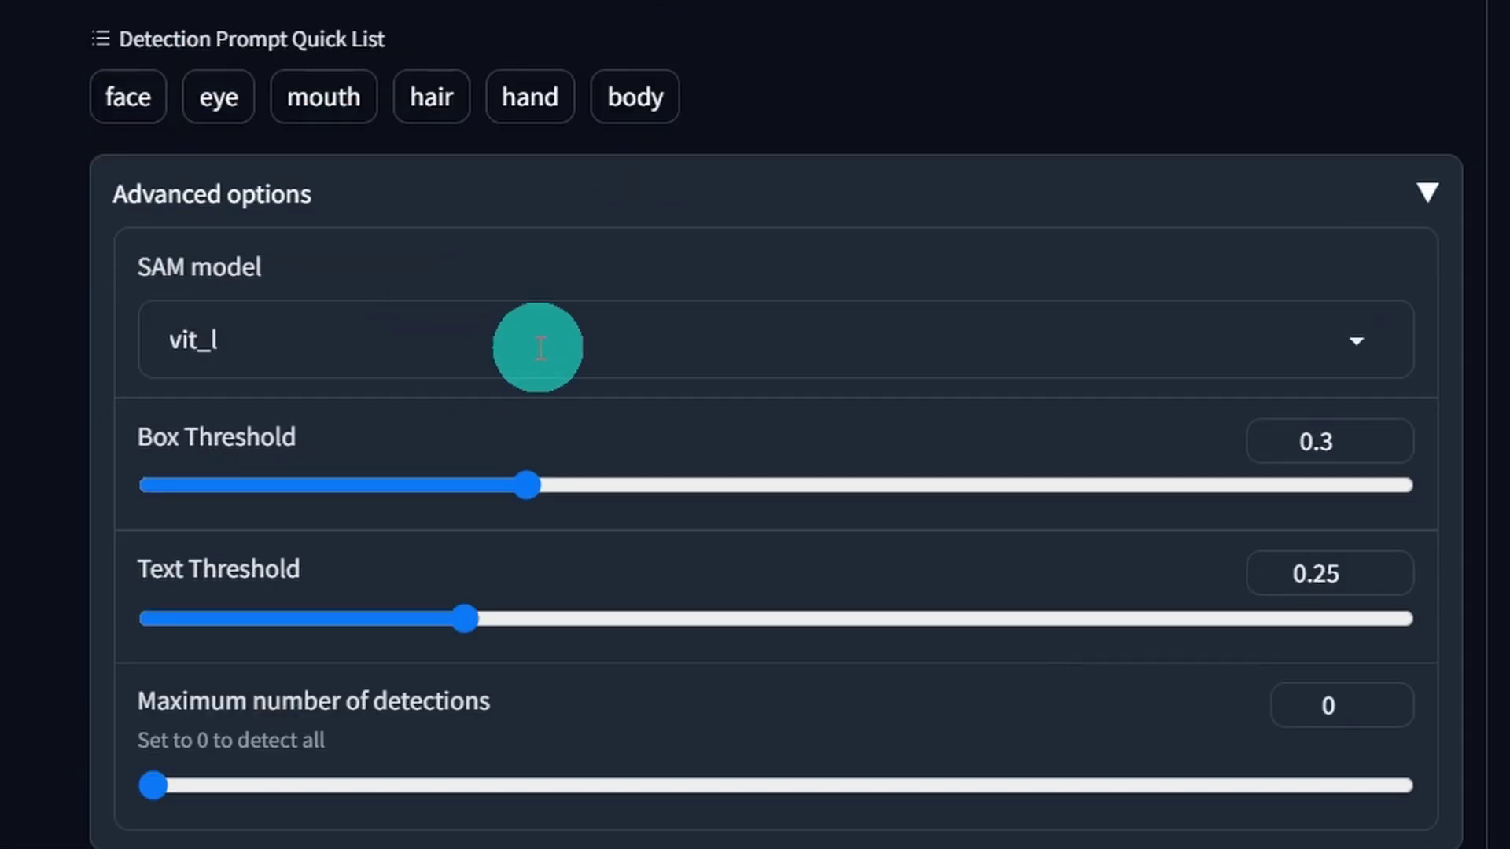
left_click(541, 349)
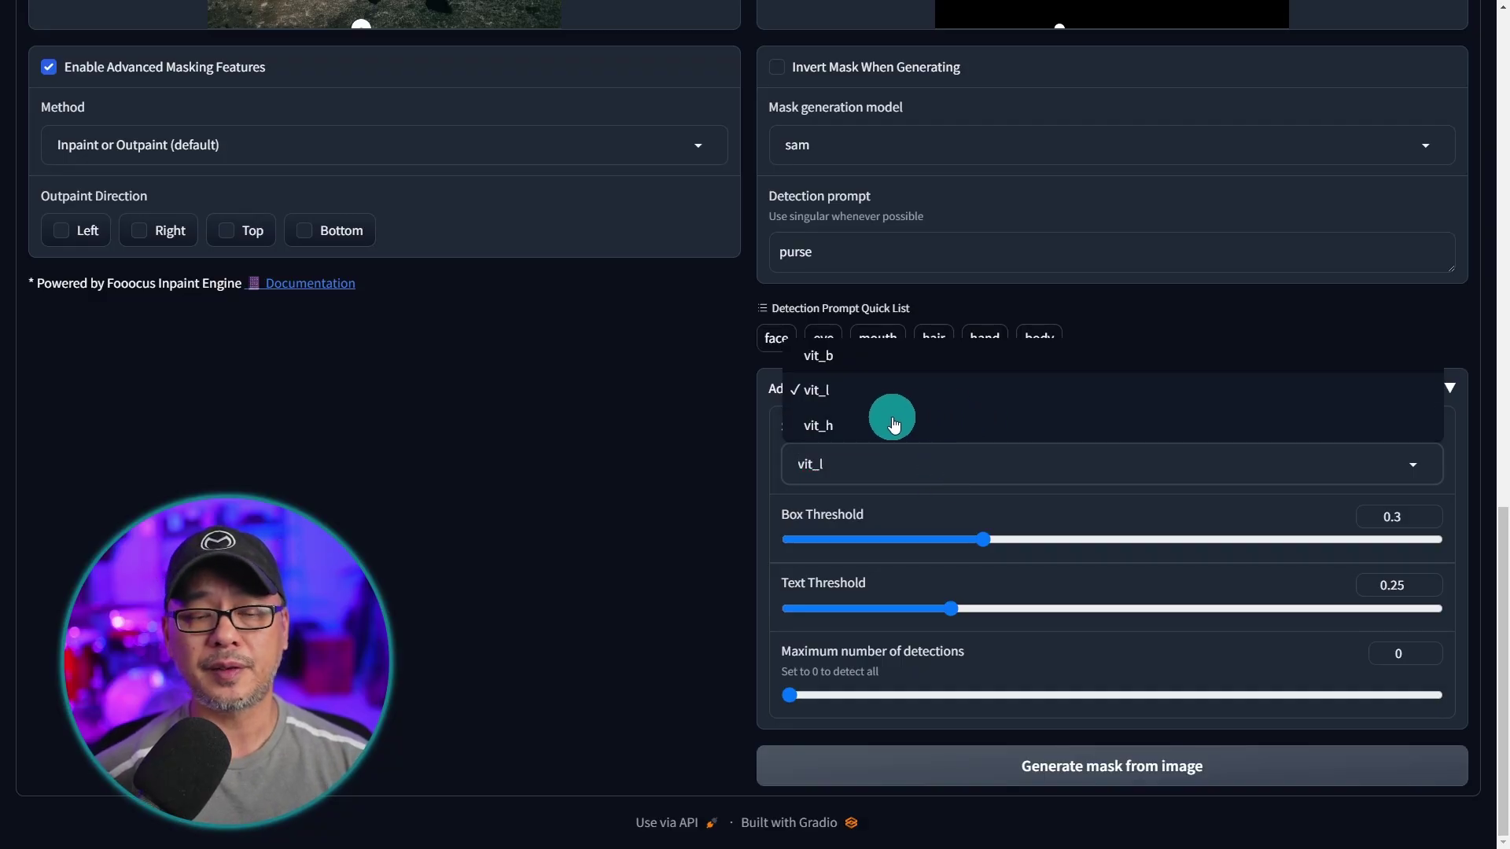
left_click(897, 392)
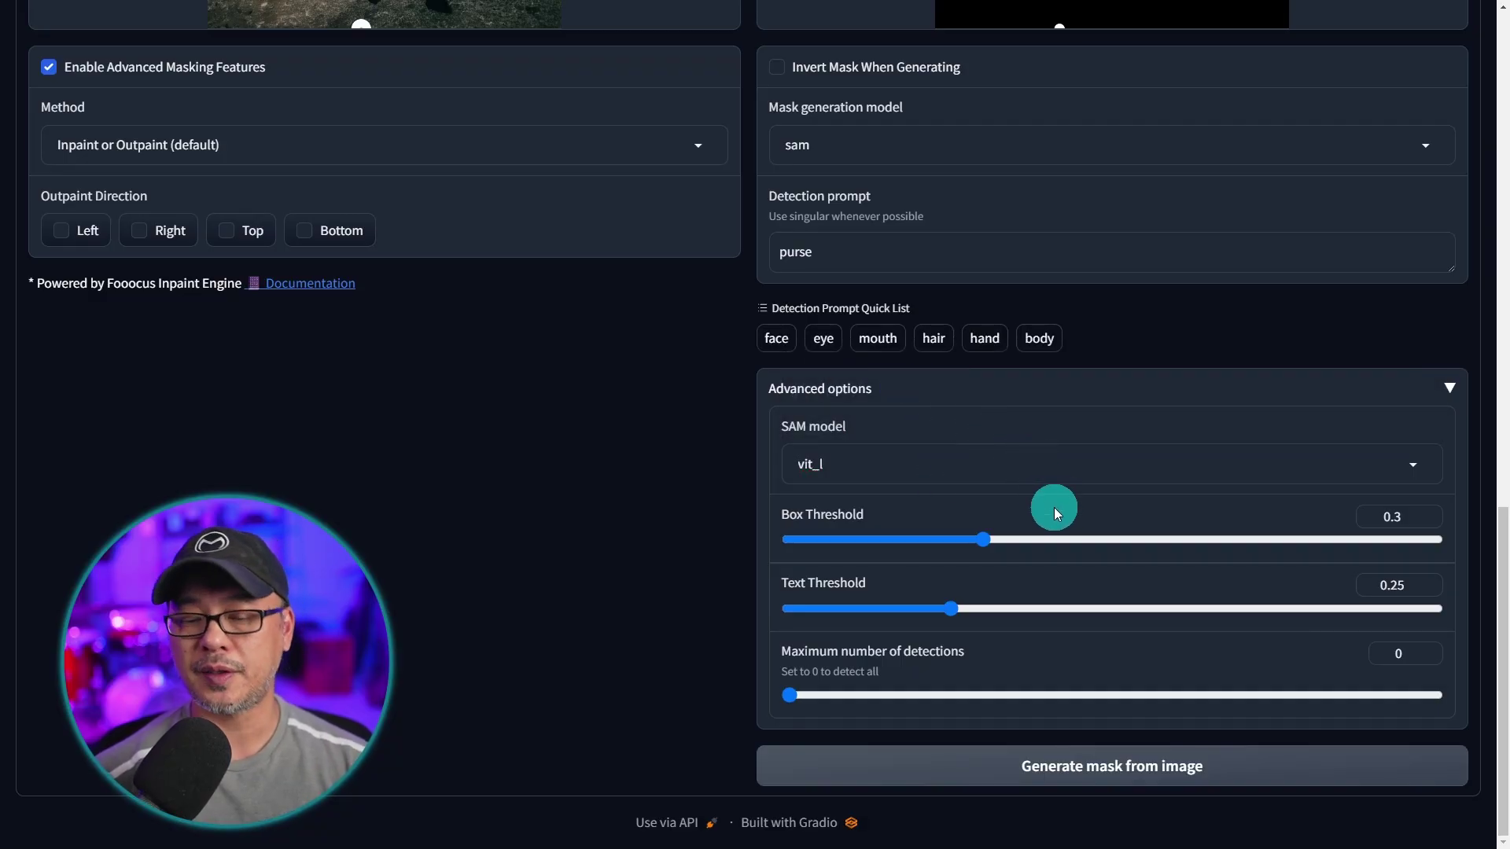
left_click(1142, 767)
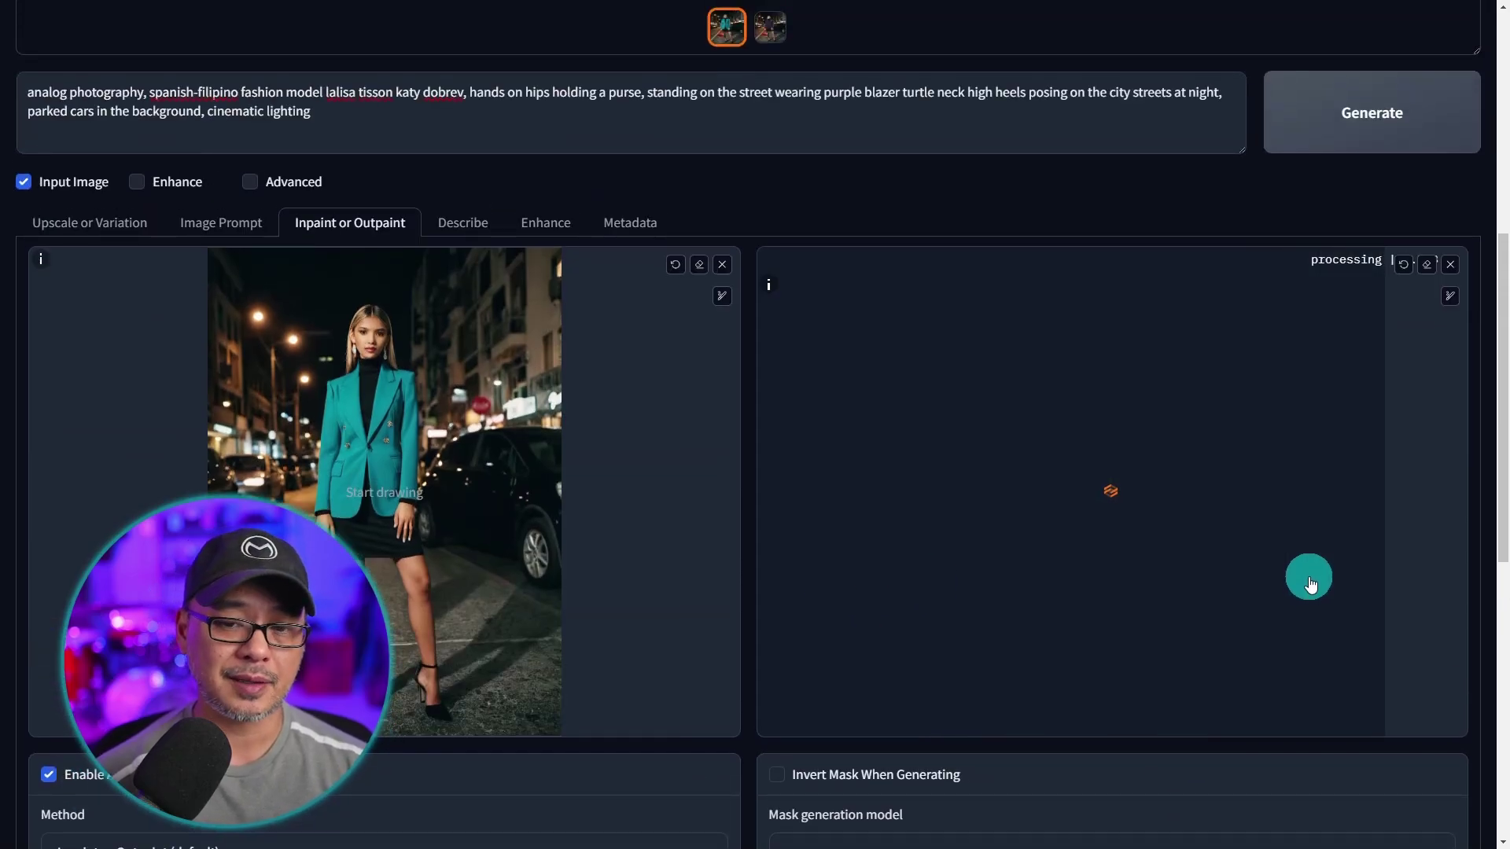
Step: Switch to a different SAM model size and regenerate the purse mask
scroll(1309, 590, "down", 9)
left_click(1022, 475)
left_click(993, 370)
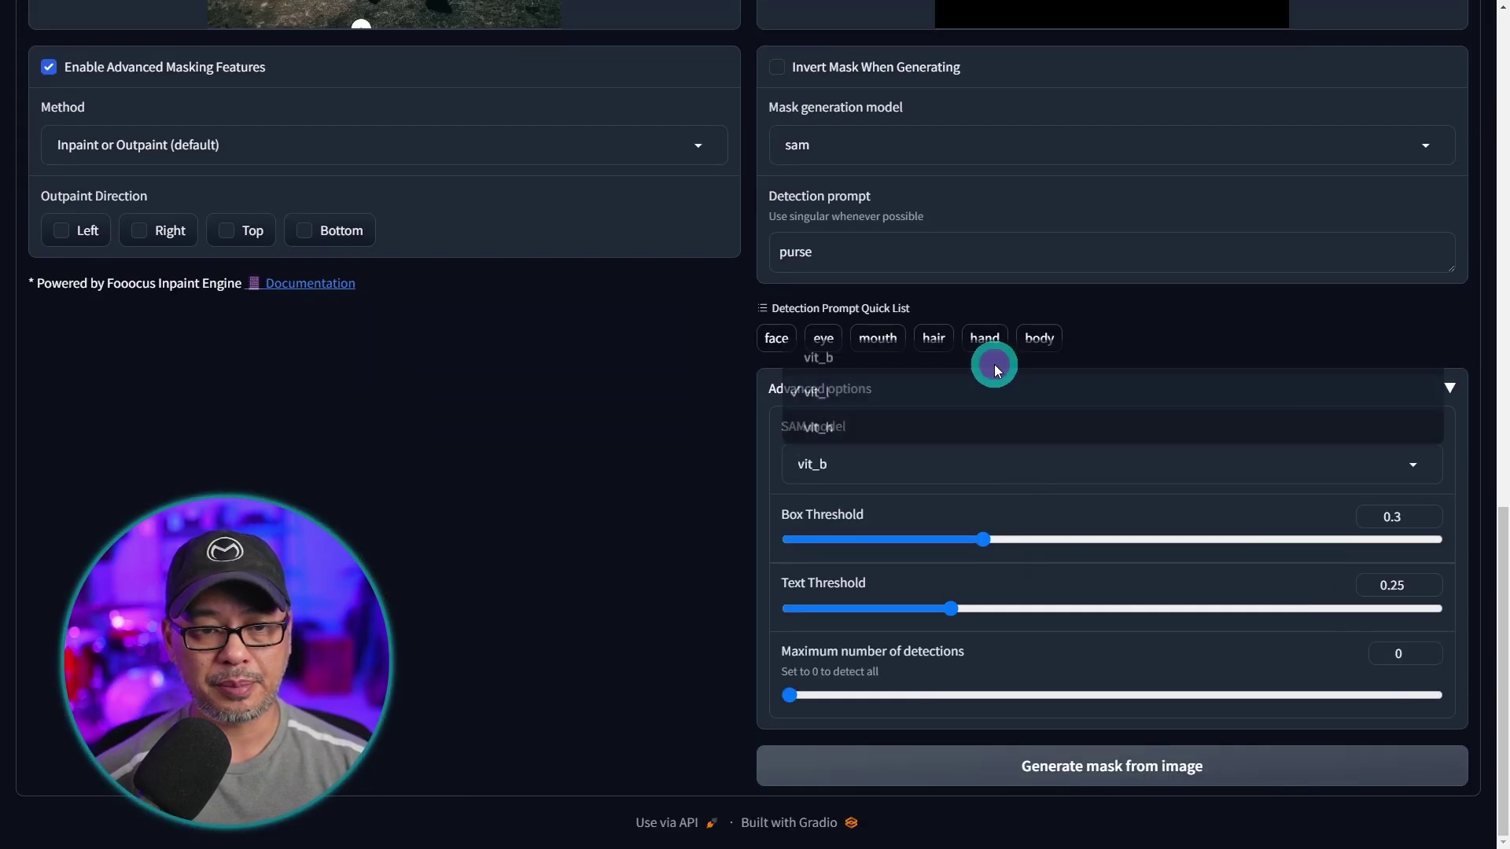
scroll(1189, 618, "up", 7)
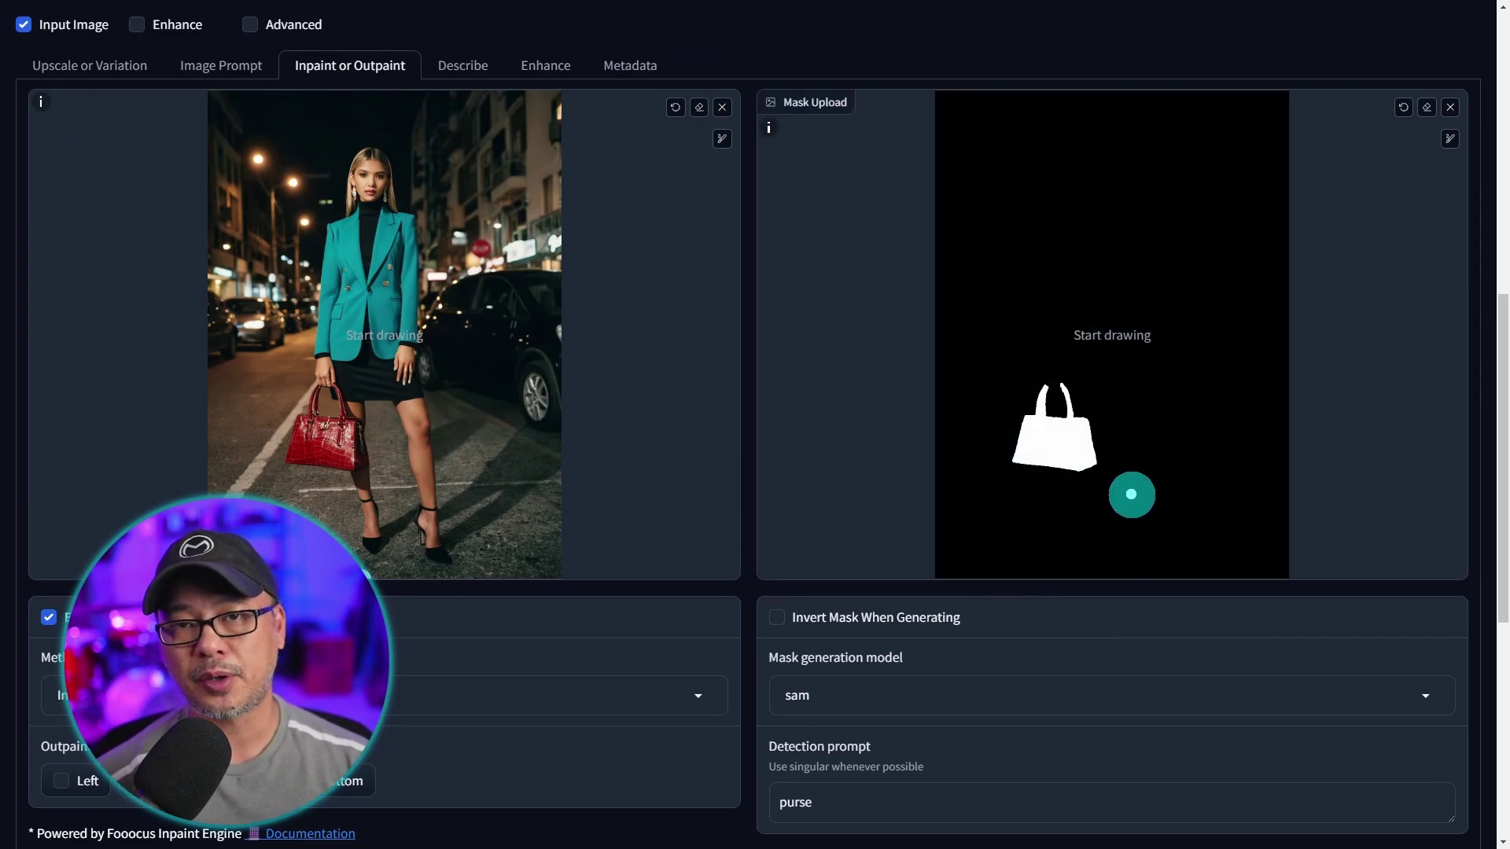
scroll(1132, 491, "down", 7)
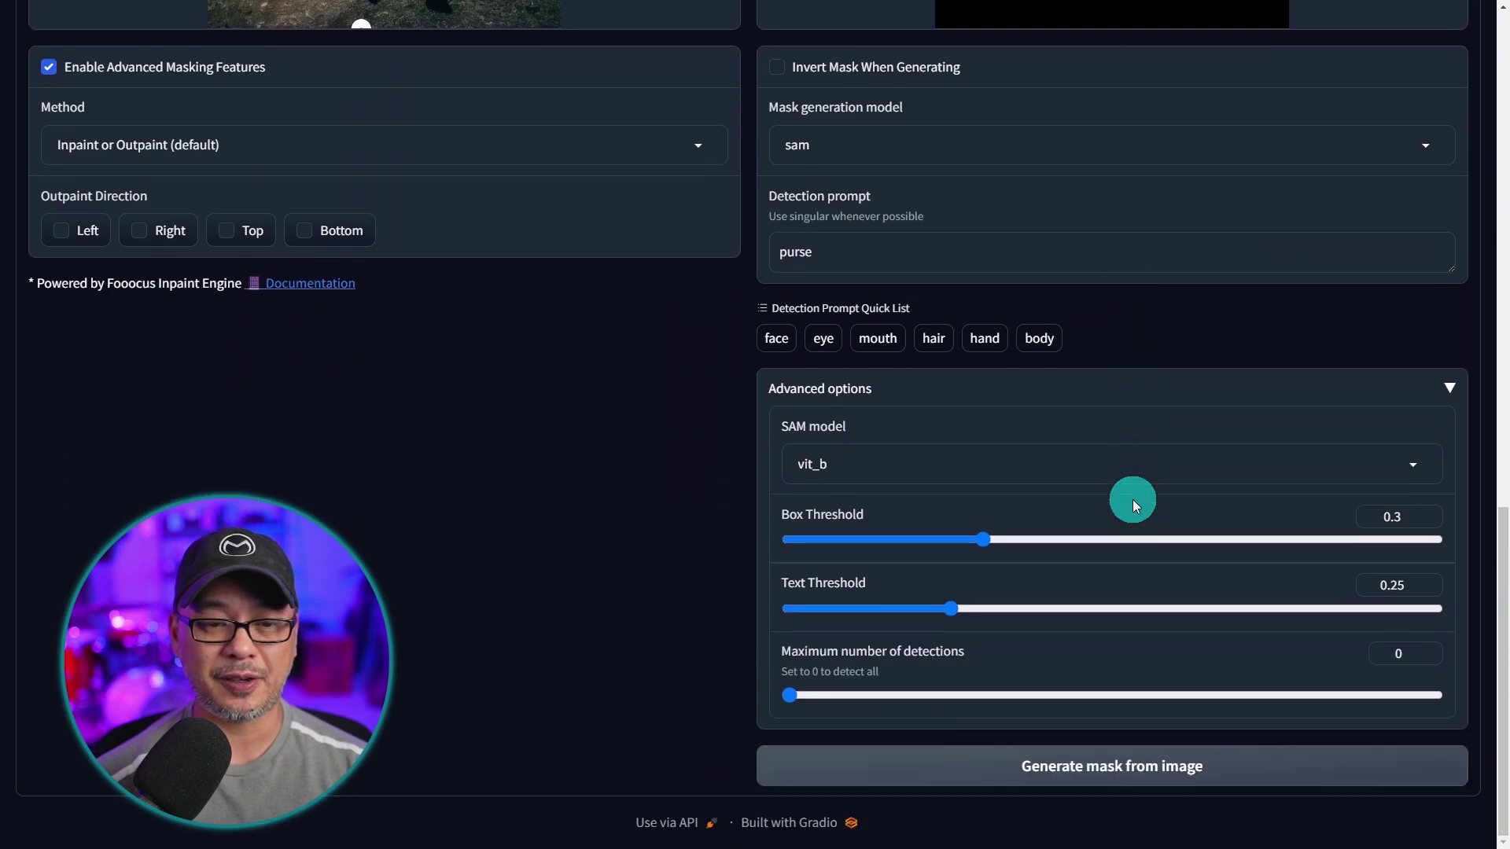
left_click(1186, 768)
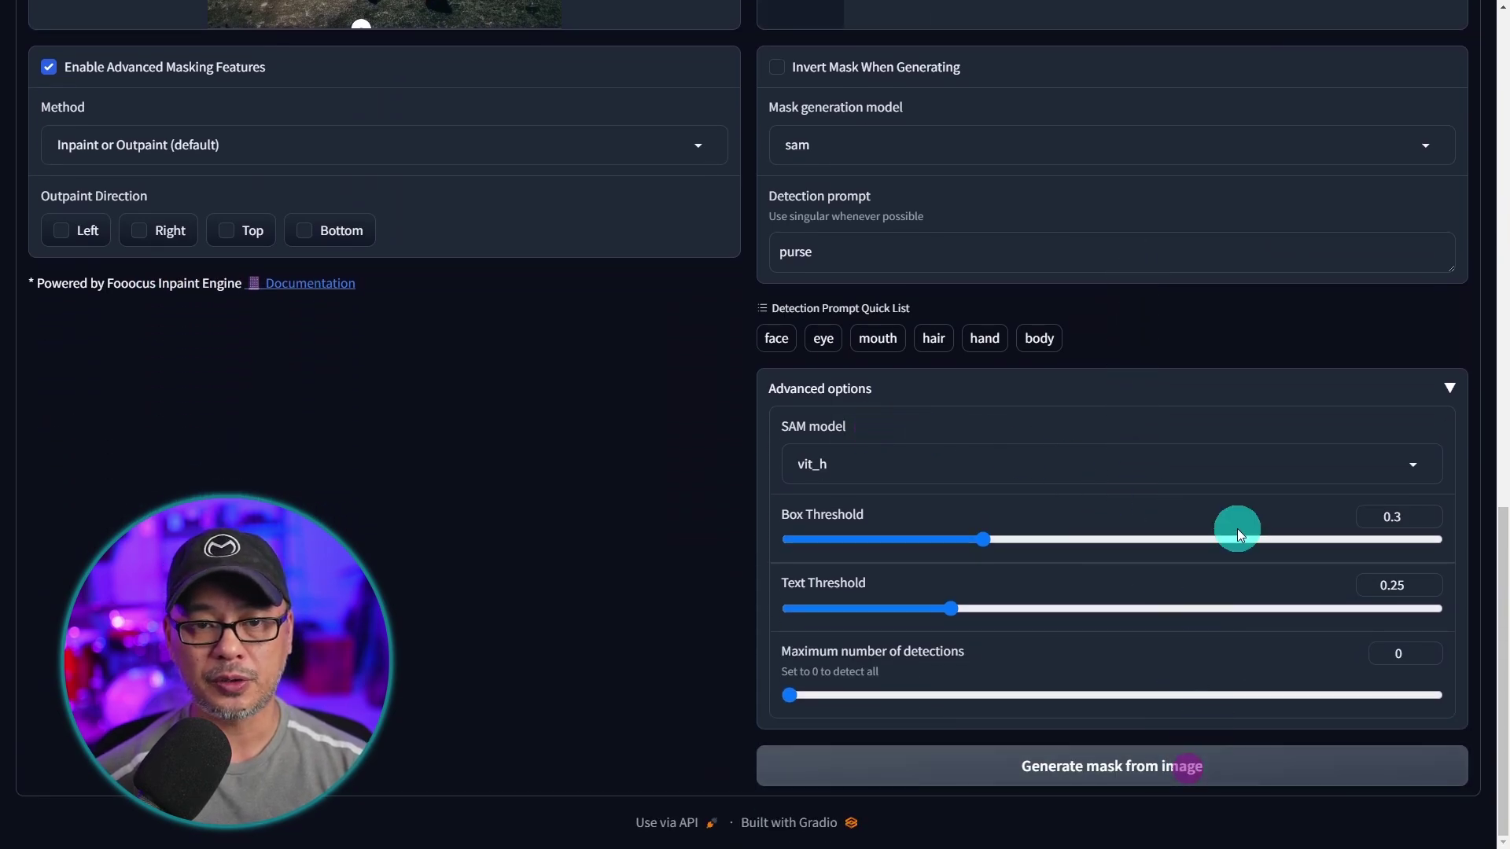
Step: Set the SAM model back to vit_l
scroll(1238, 530, "up", 5)
scroll(1238, 531, "up", 3)
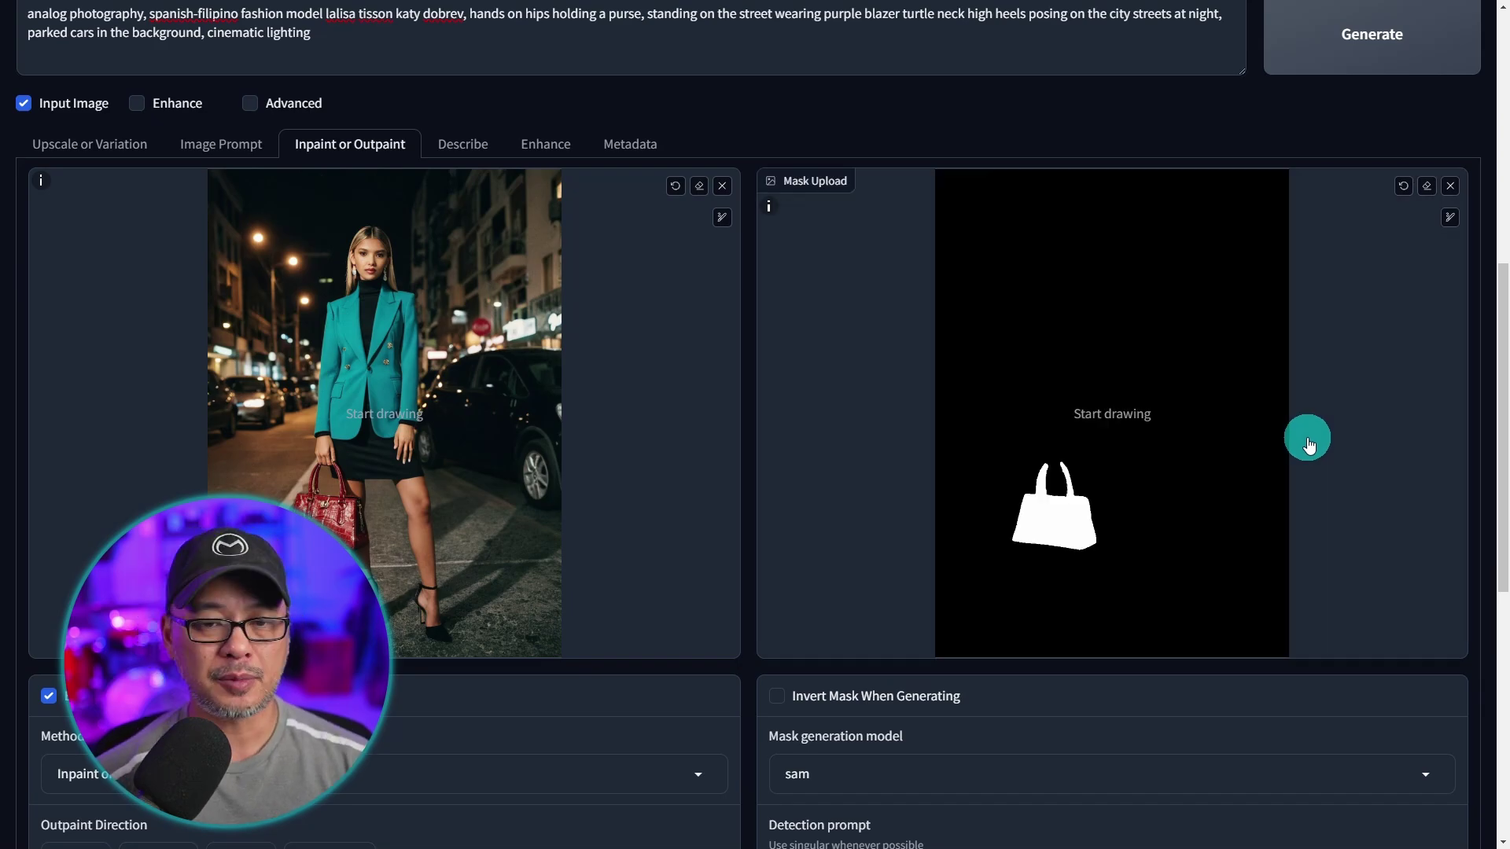
scroll(1306, 437, "down", 8)
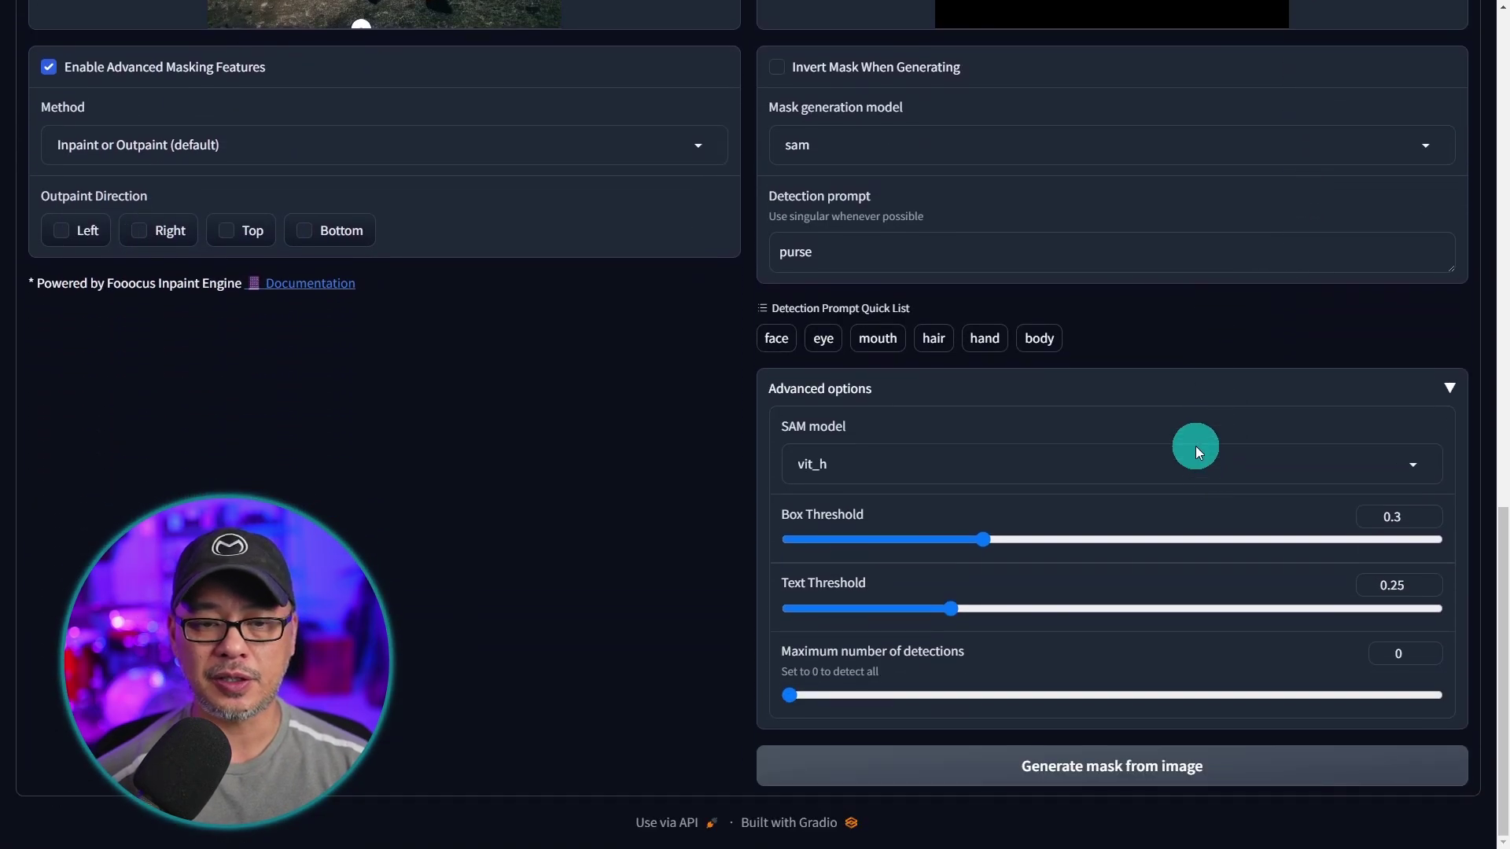
left_click(1133, 467)
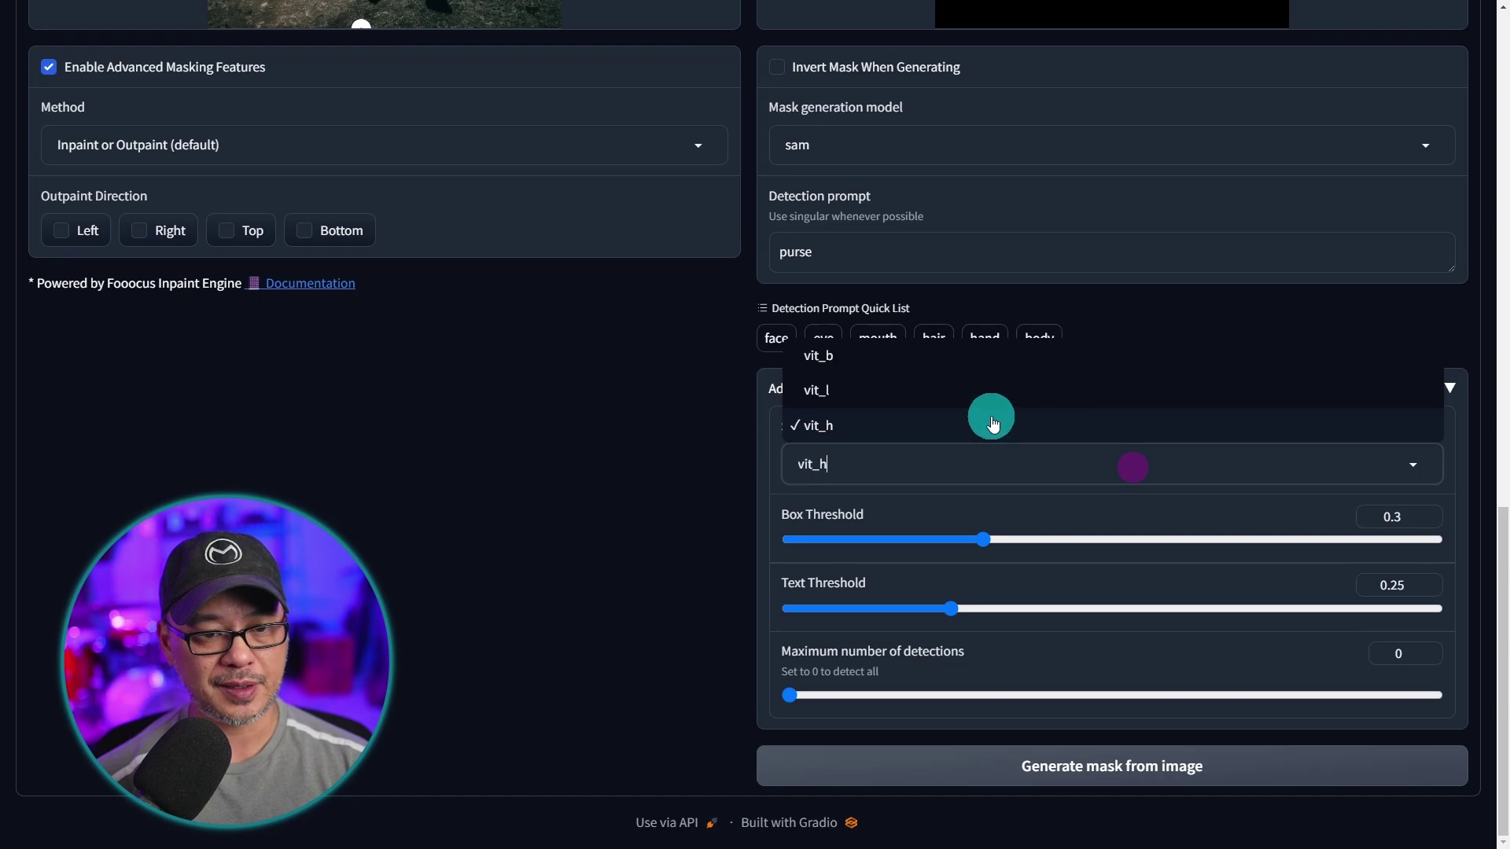
left_click(909, 391)
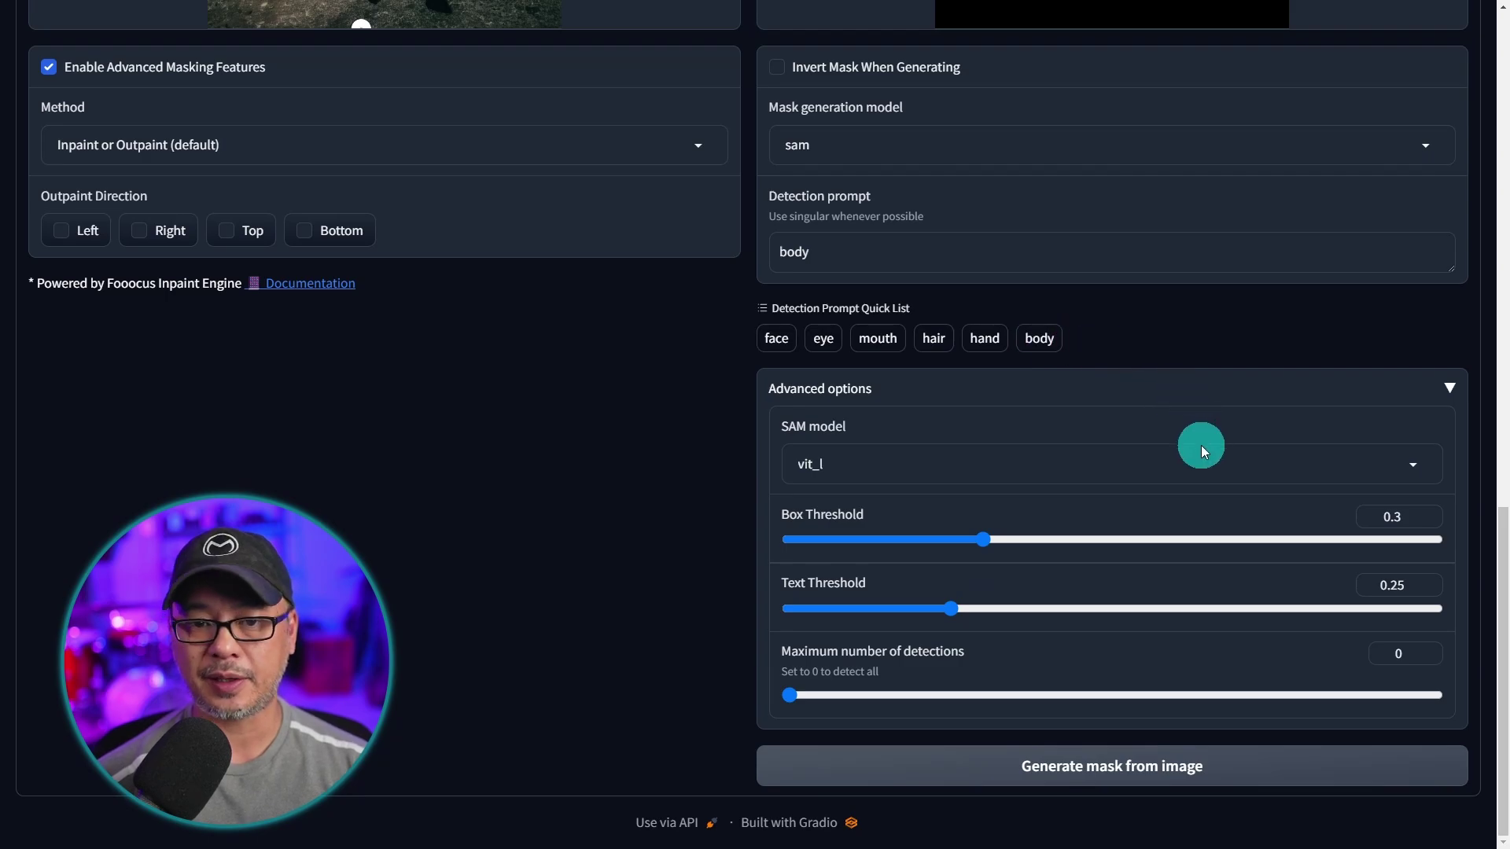
Step: Generate a body mask, drag the Box Threshold lower, and regenerate the mask
left_click(1148, 759)
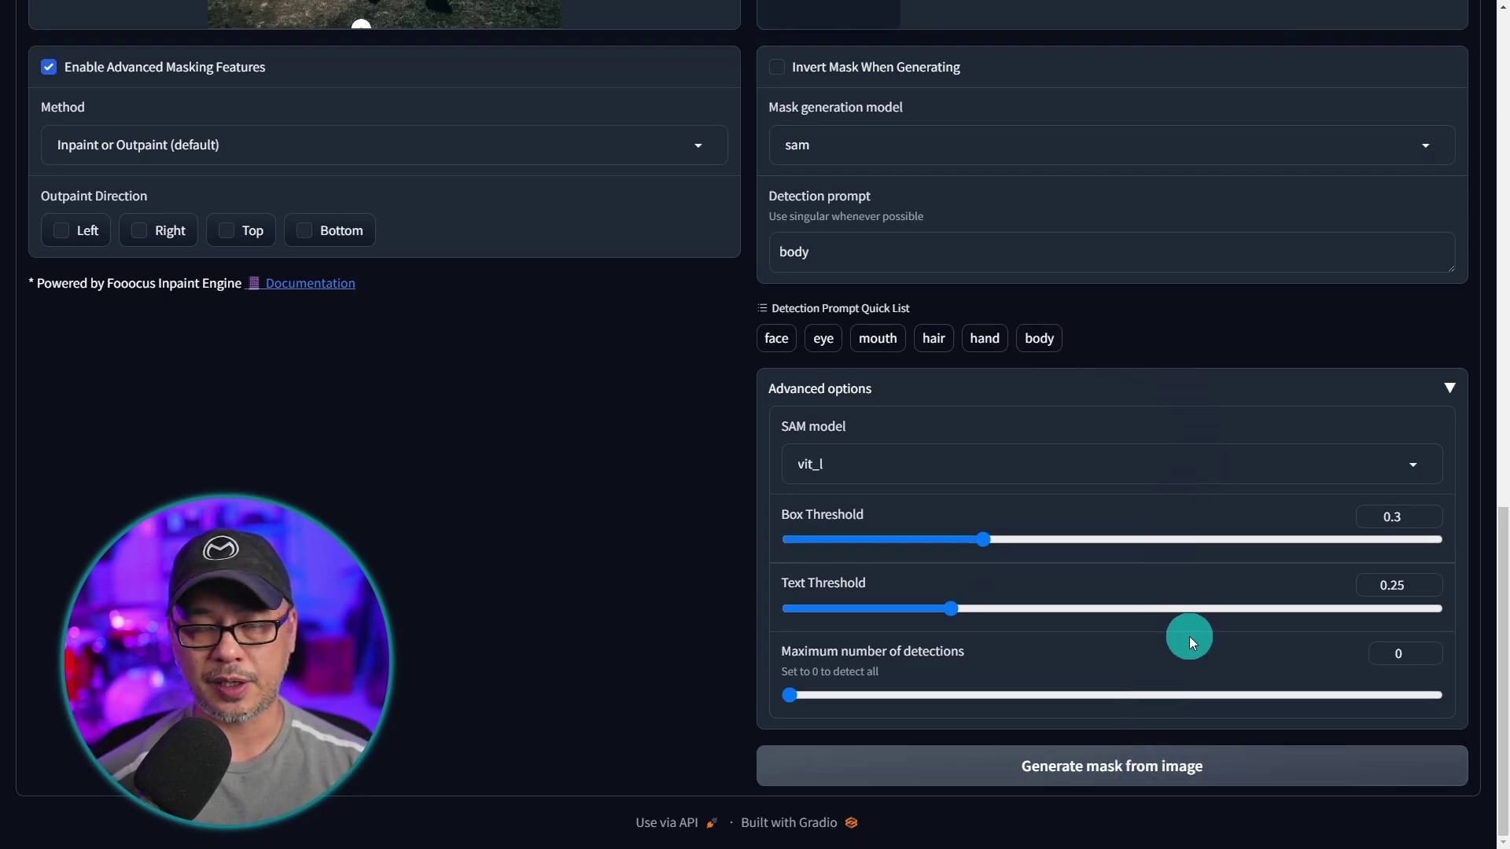
scroll(1187, 635, "up", 6)
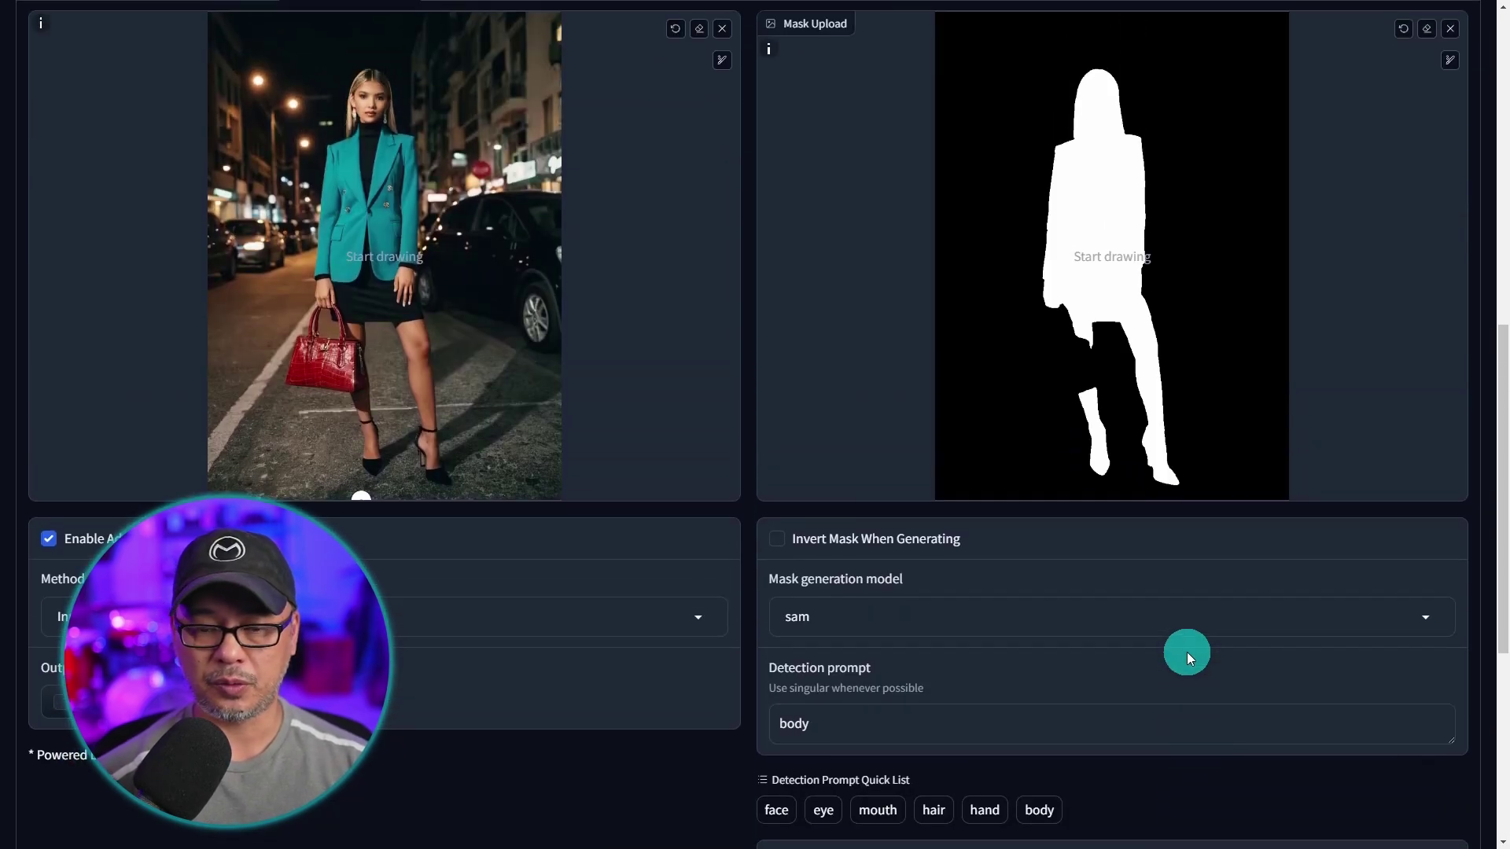
scroll(1186, 653, "down", 6)
left_click_drag(982, 543, 852, 539)
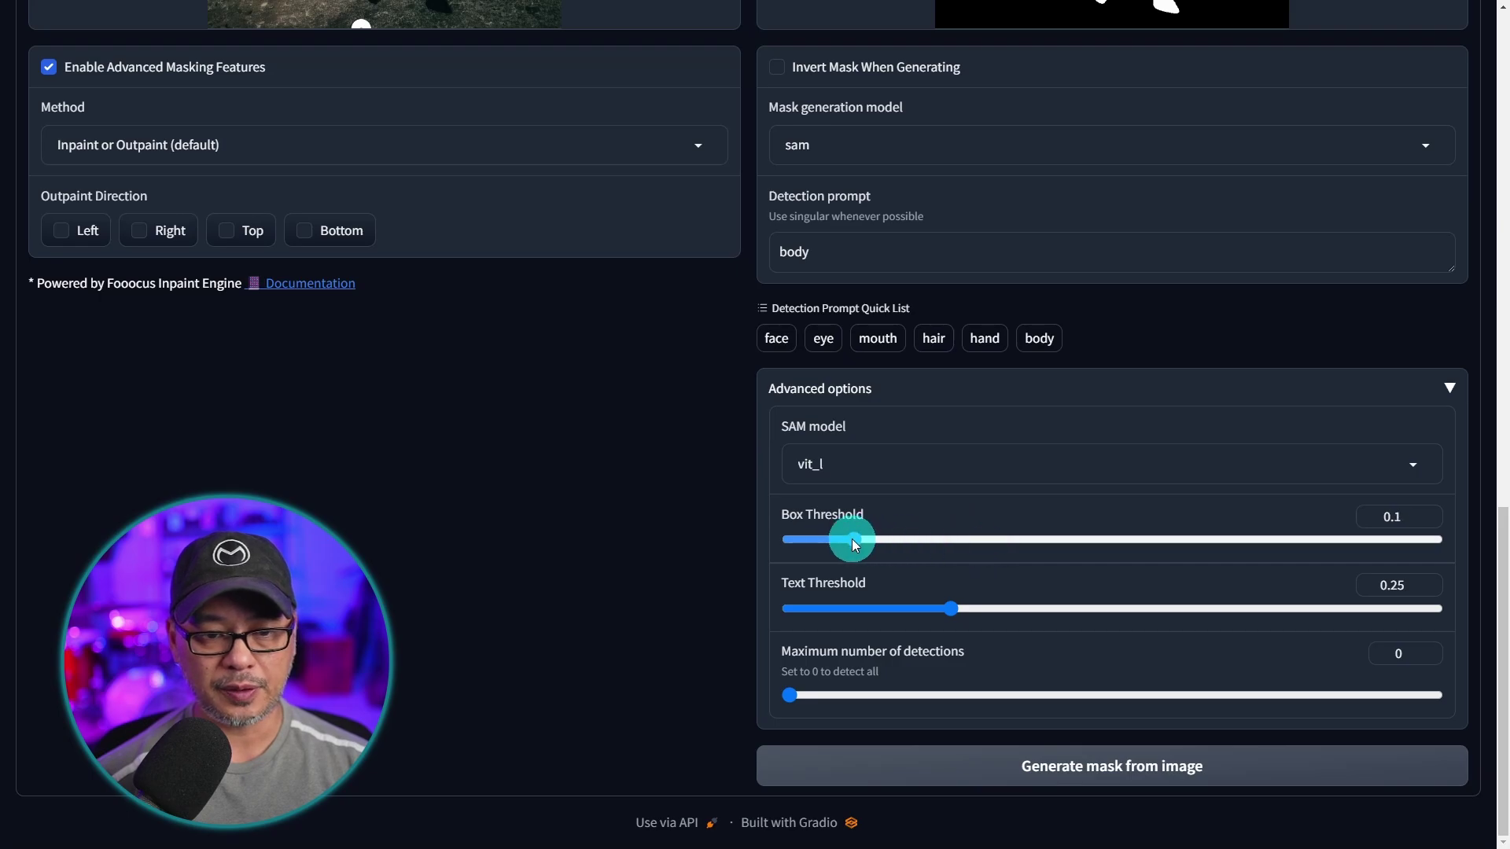
left_click(1279, 767)
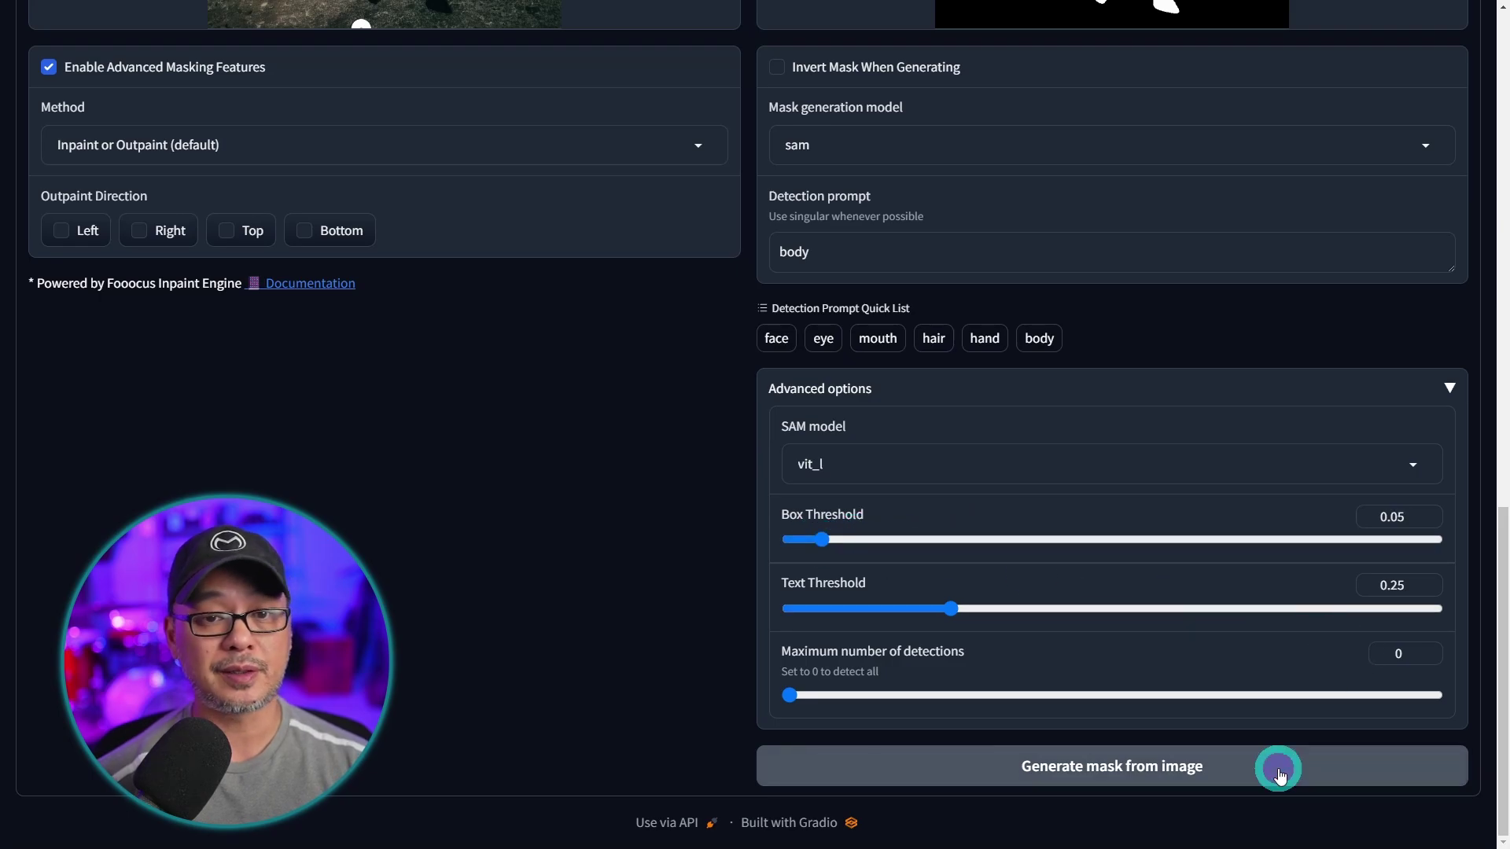
Step: Enter 0.3 as the Box Threshold value
scroll(1220, 659, "up", 6)
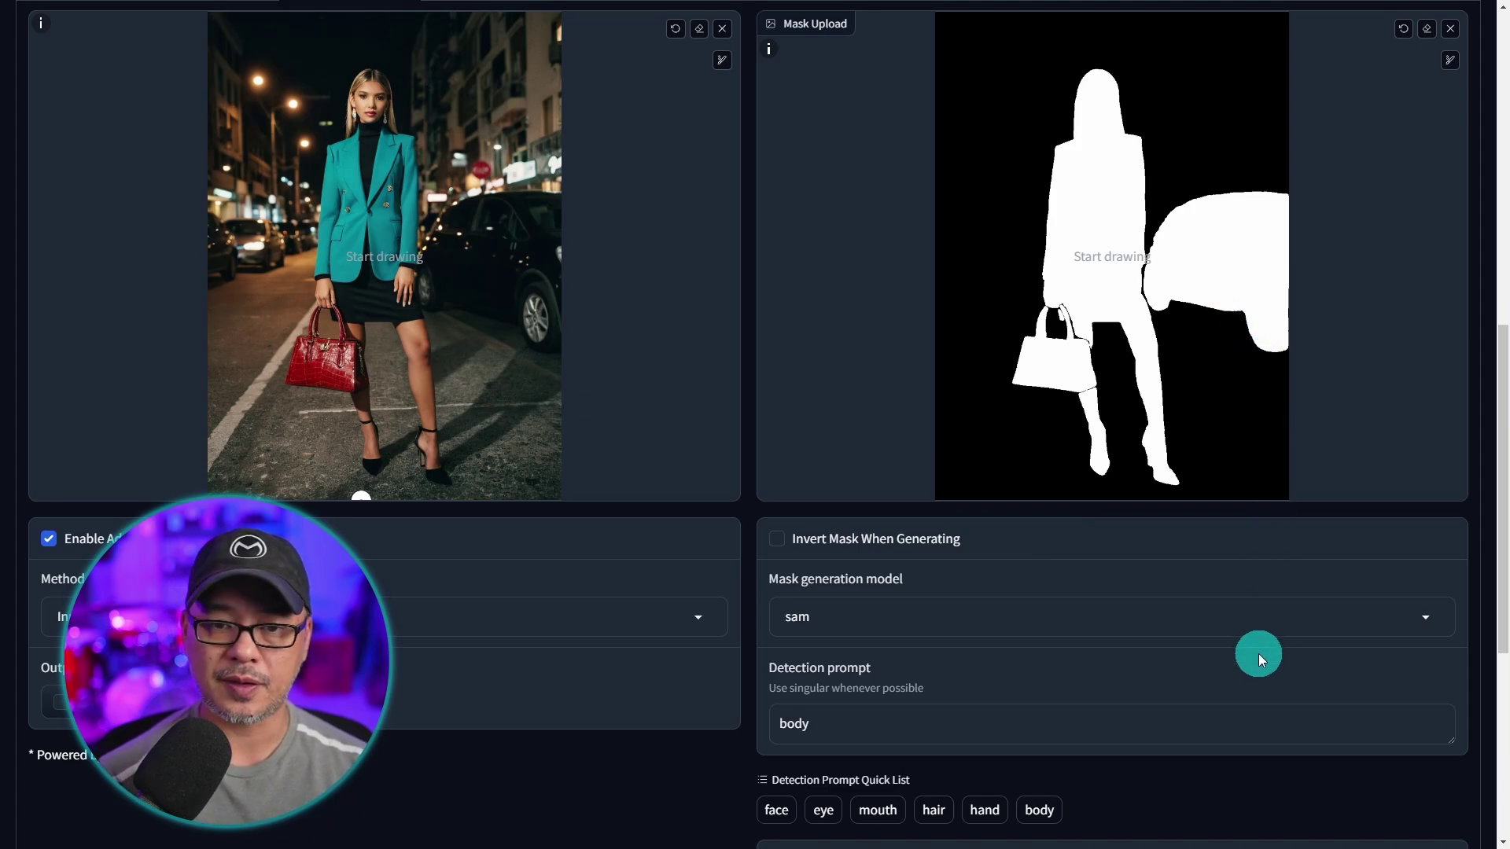
scroll(1073, 631, "down", 5)
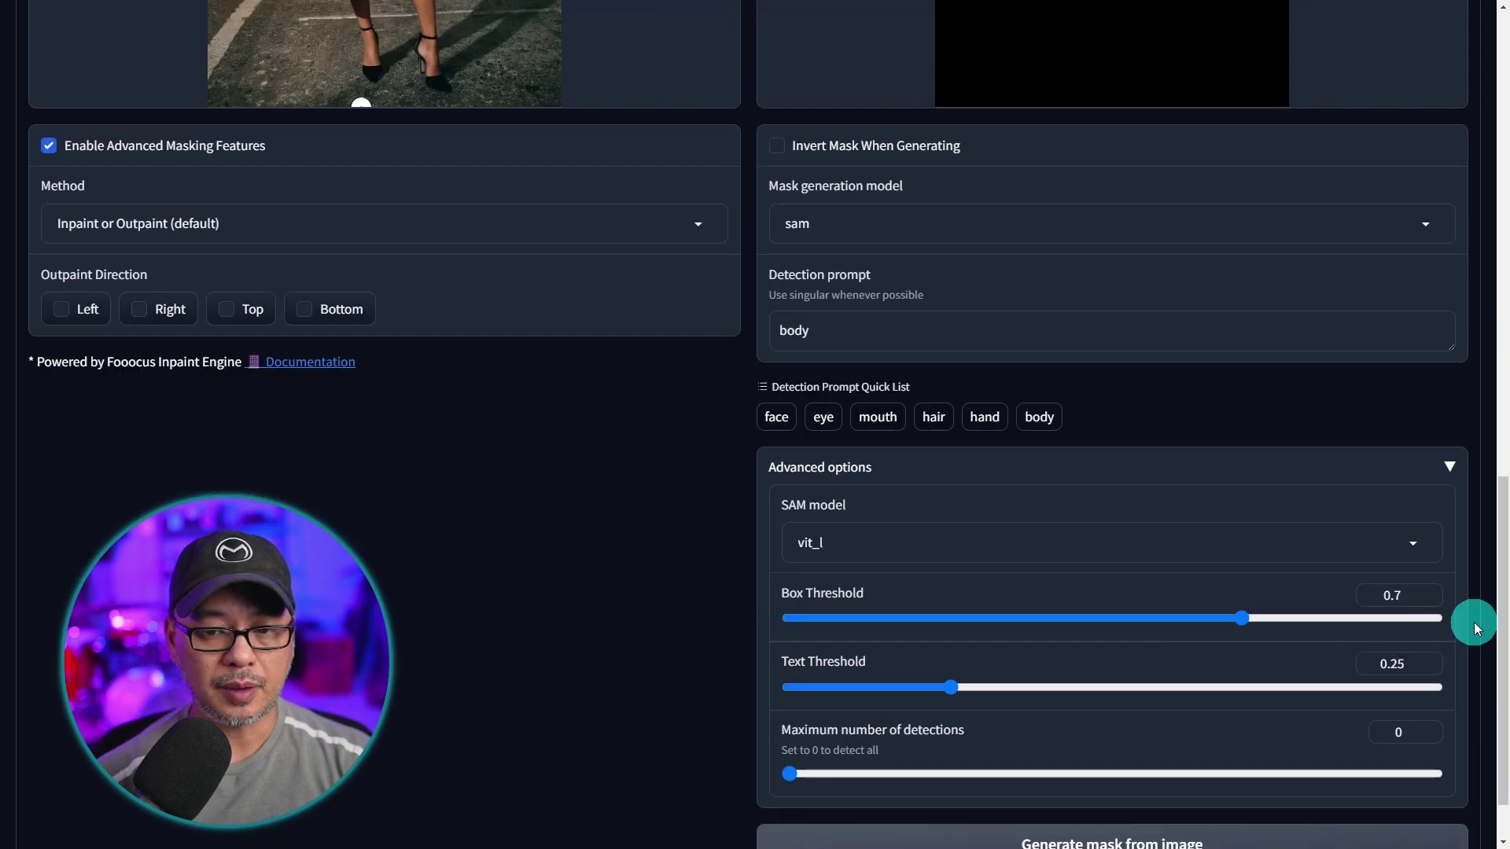
scroll(1356, 625, "up", 7)
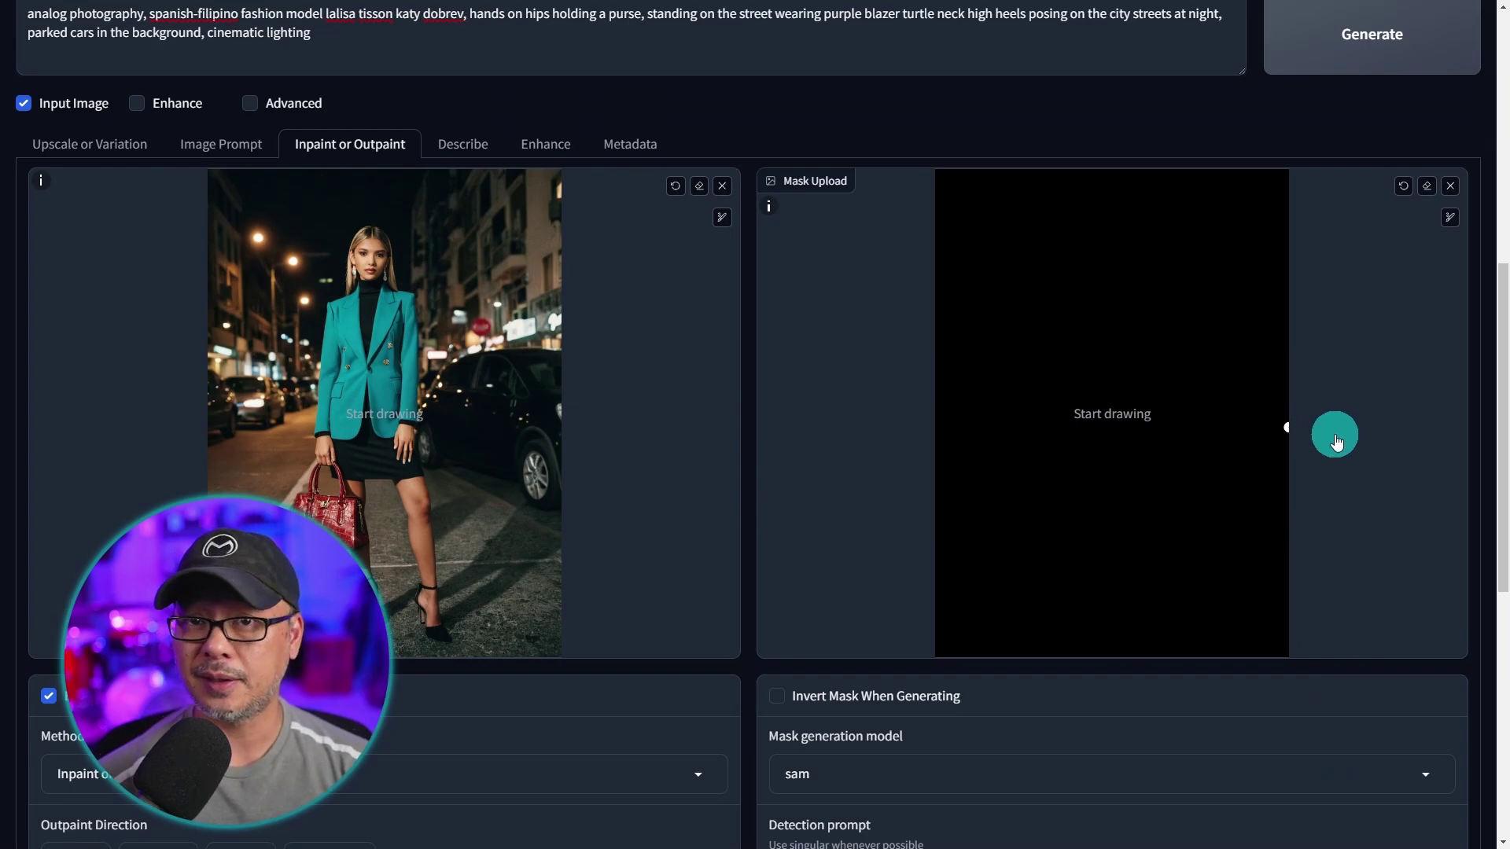
scroll(1331, 432, "down", 8)
key("BackSpace")
type("3")
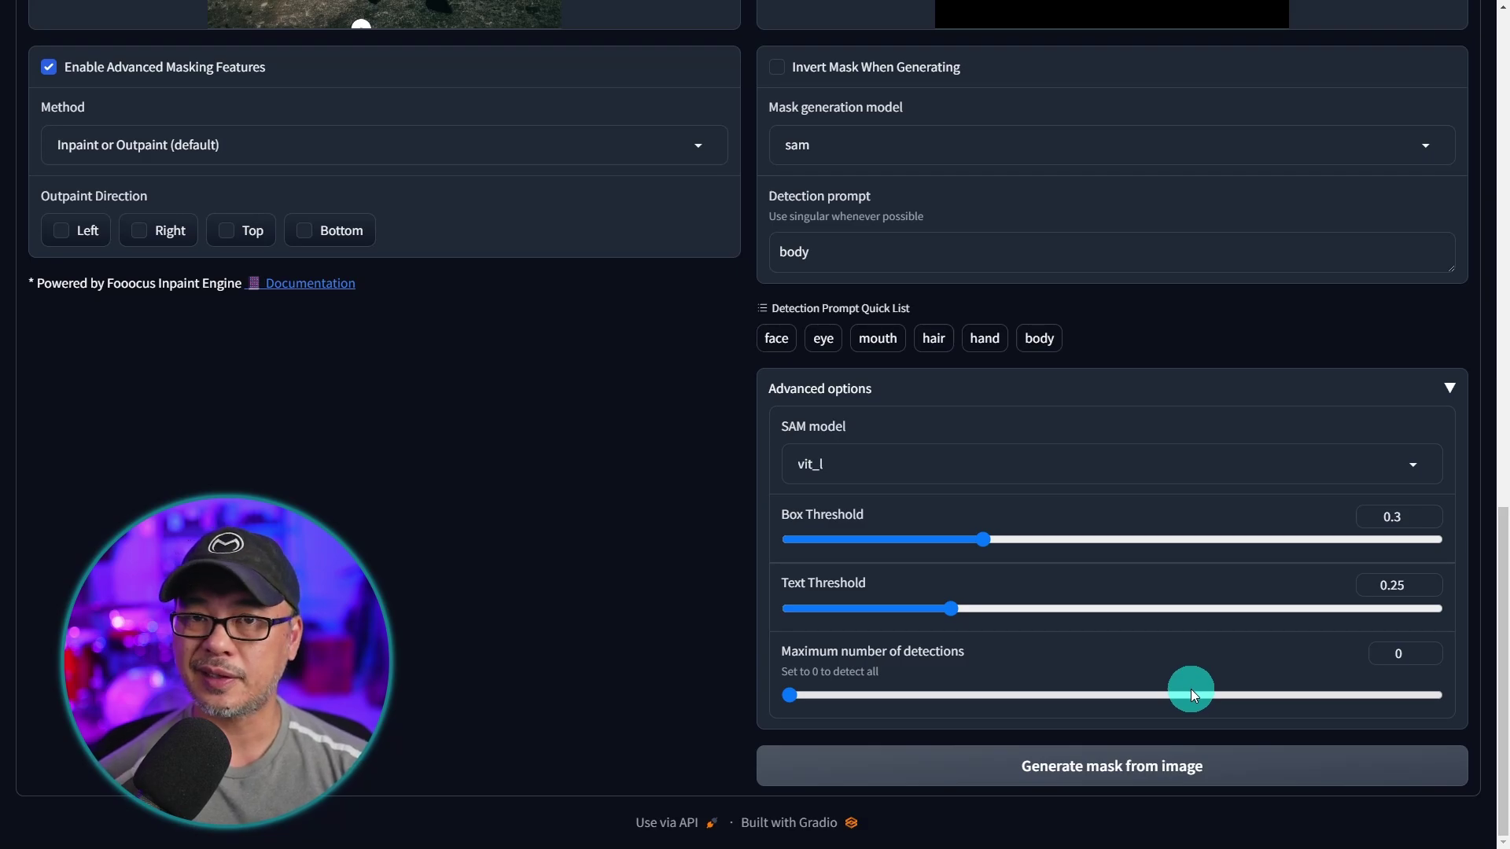
Step: Change the detection prompt from 'body' to 'car' and generate a new mask
scroll(1121, 682, "up", 2)
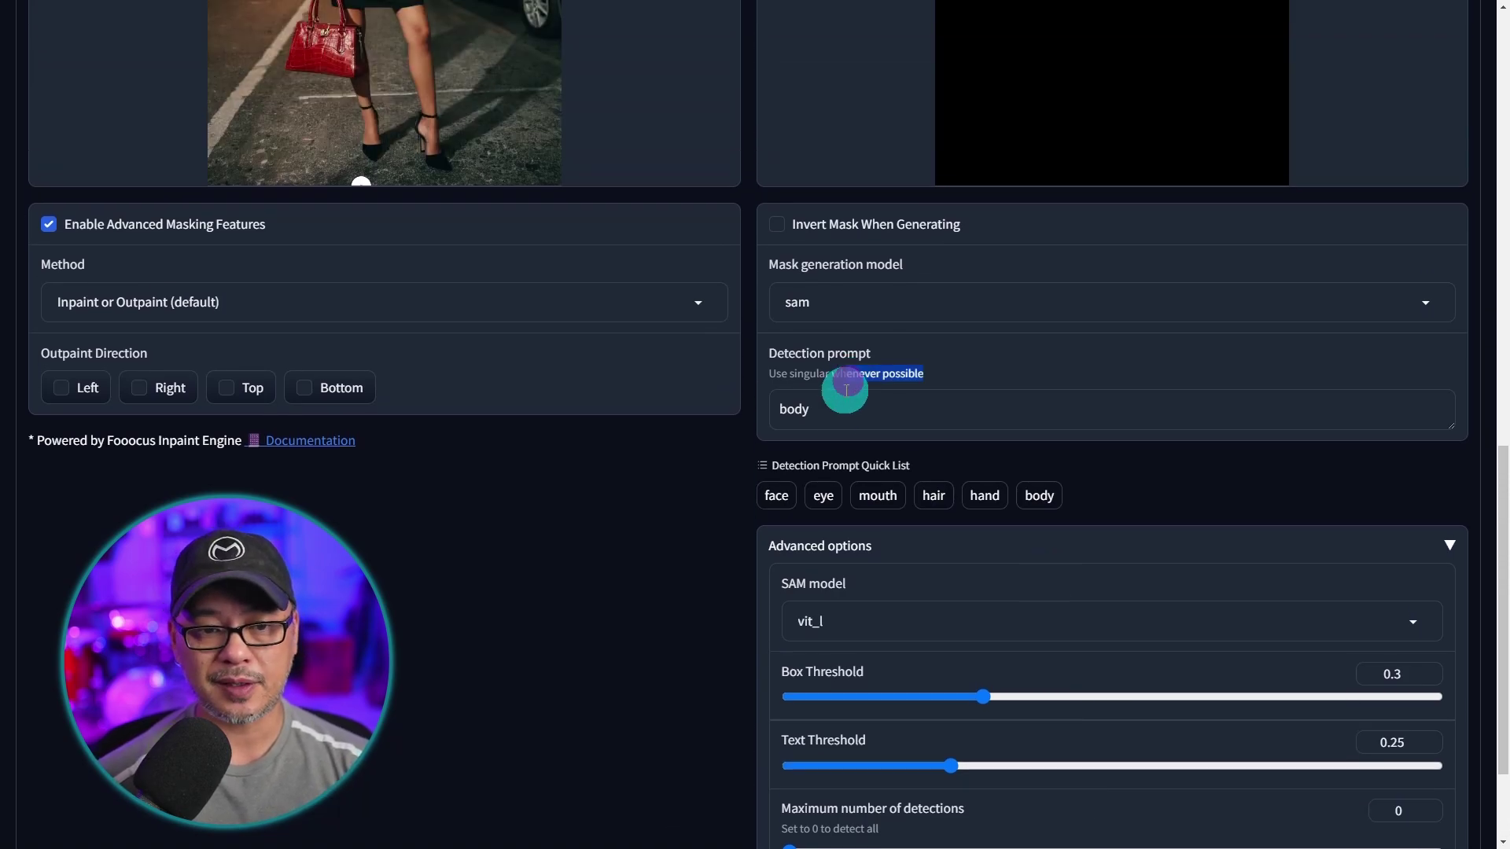
double_click(839, 410)
type("car")
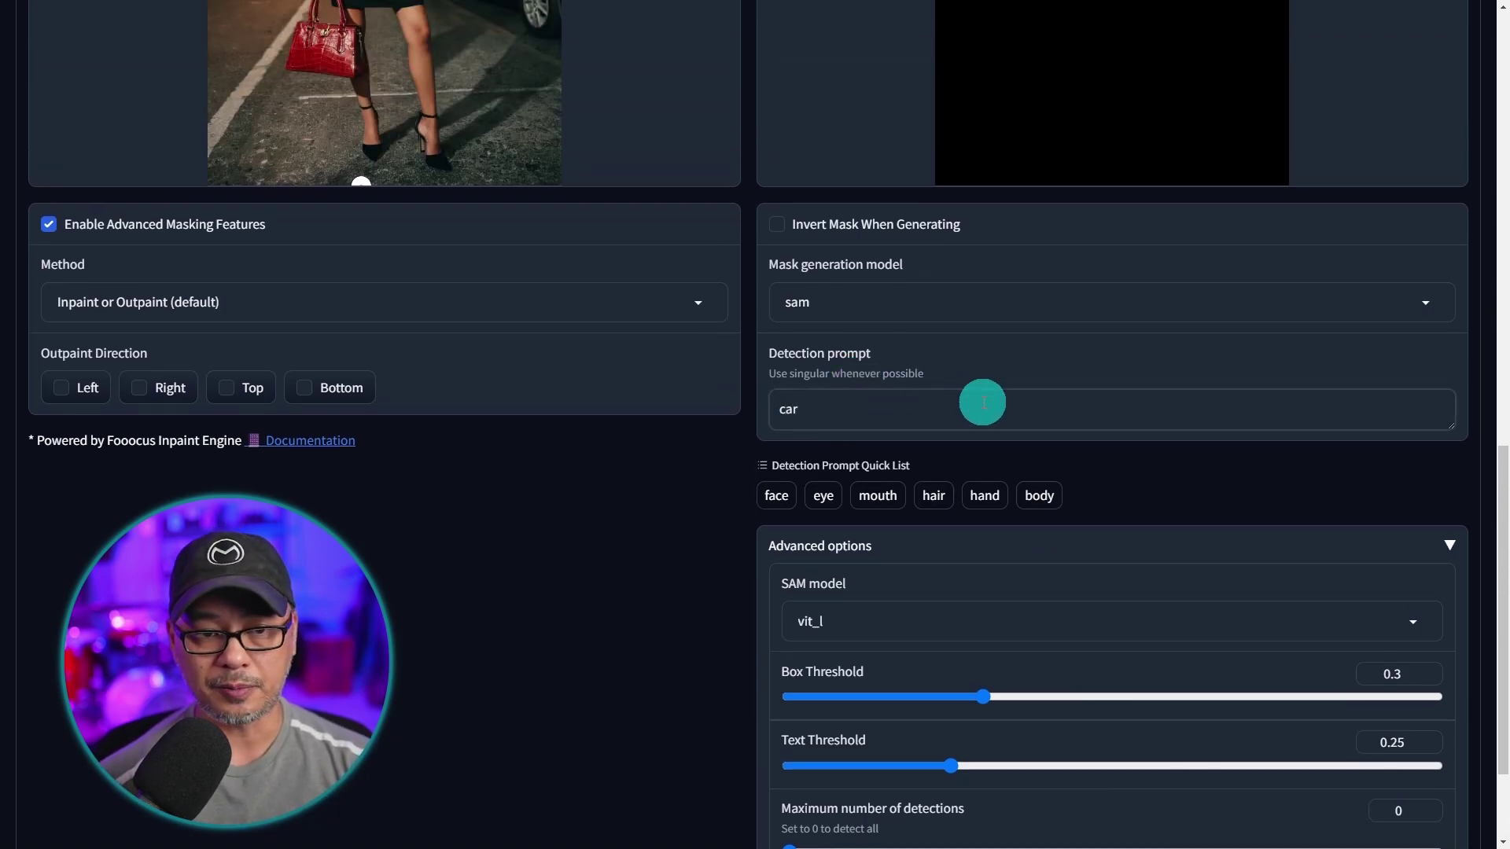
scroll(1135, 673, "down", 2)
left_click(1148, 772)
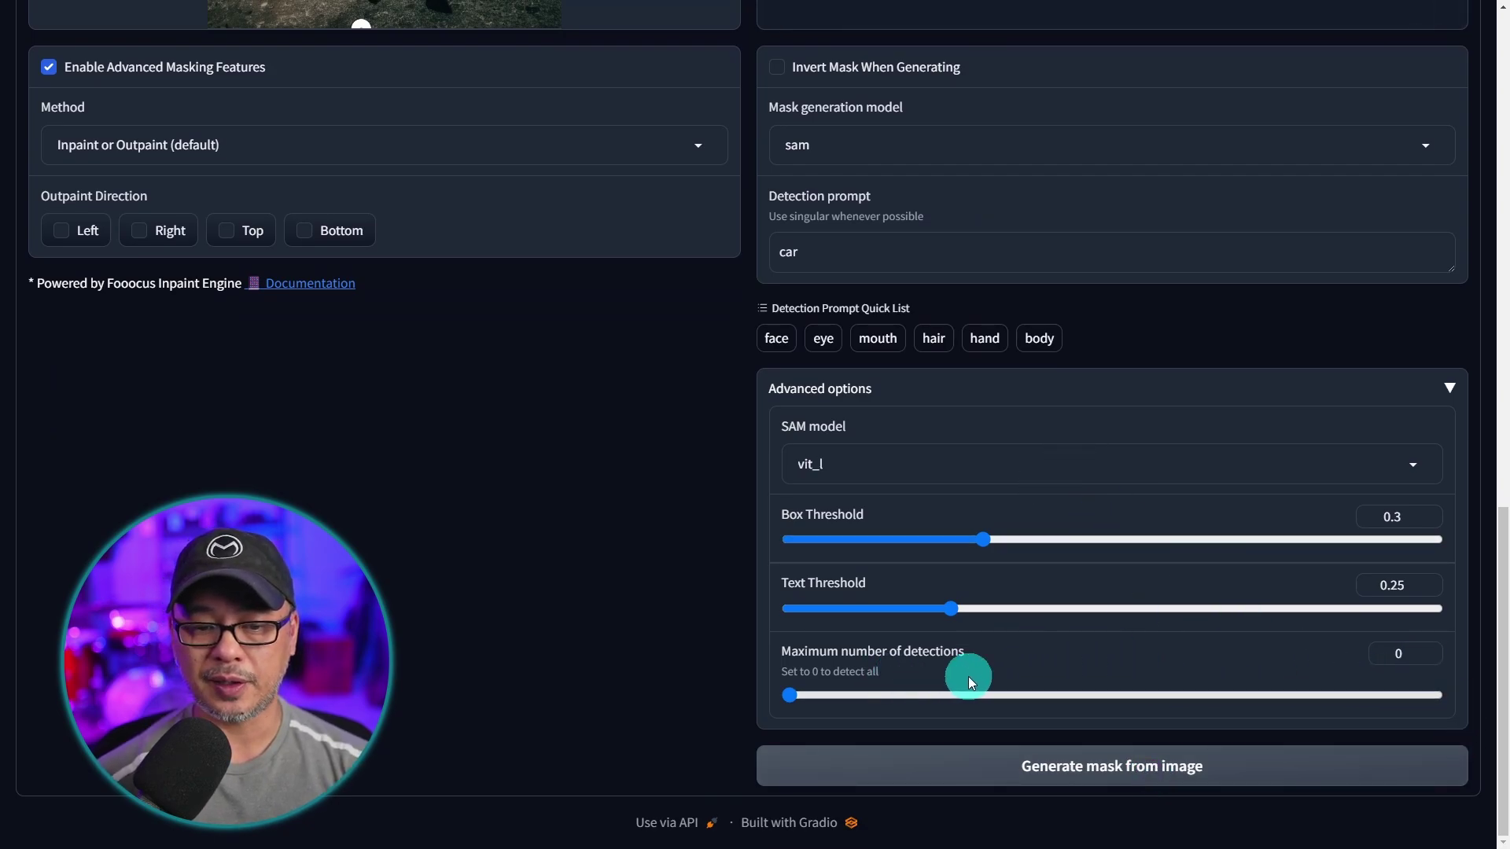
Step: Raise maximum detections to 2 and regenerate the mask showing two parked cars
scroll(1207, 611, "up", 6)
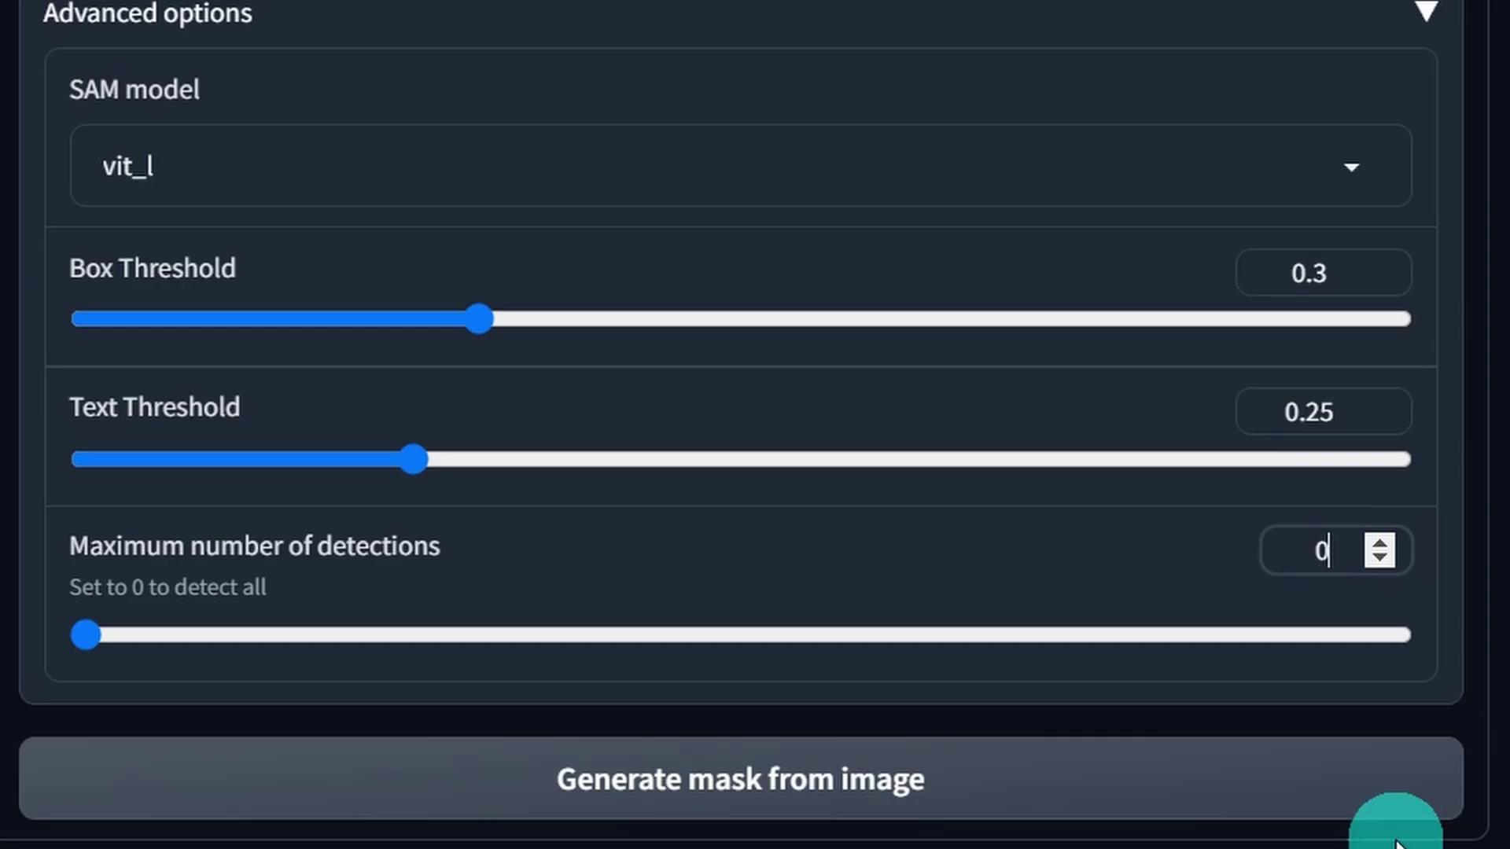
key("Up")
left_click(1396, 810)
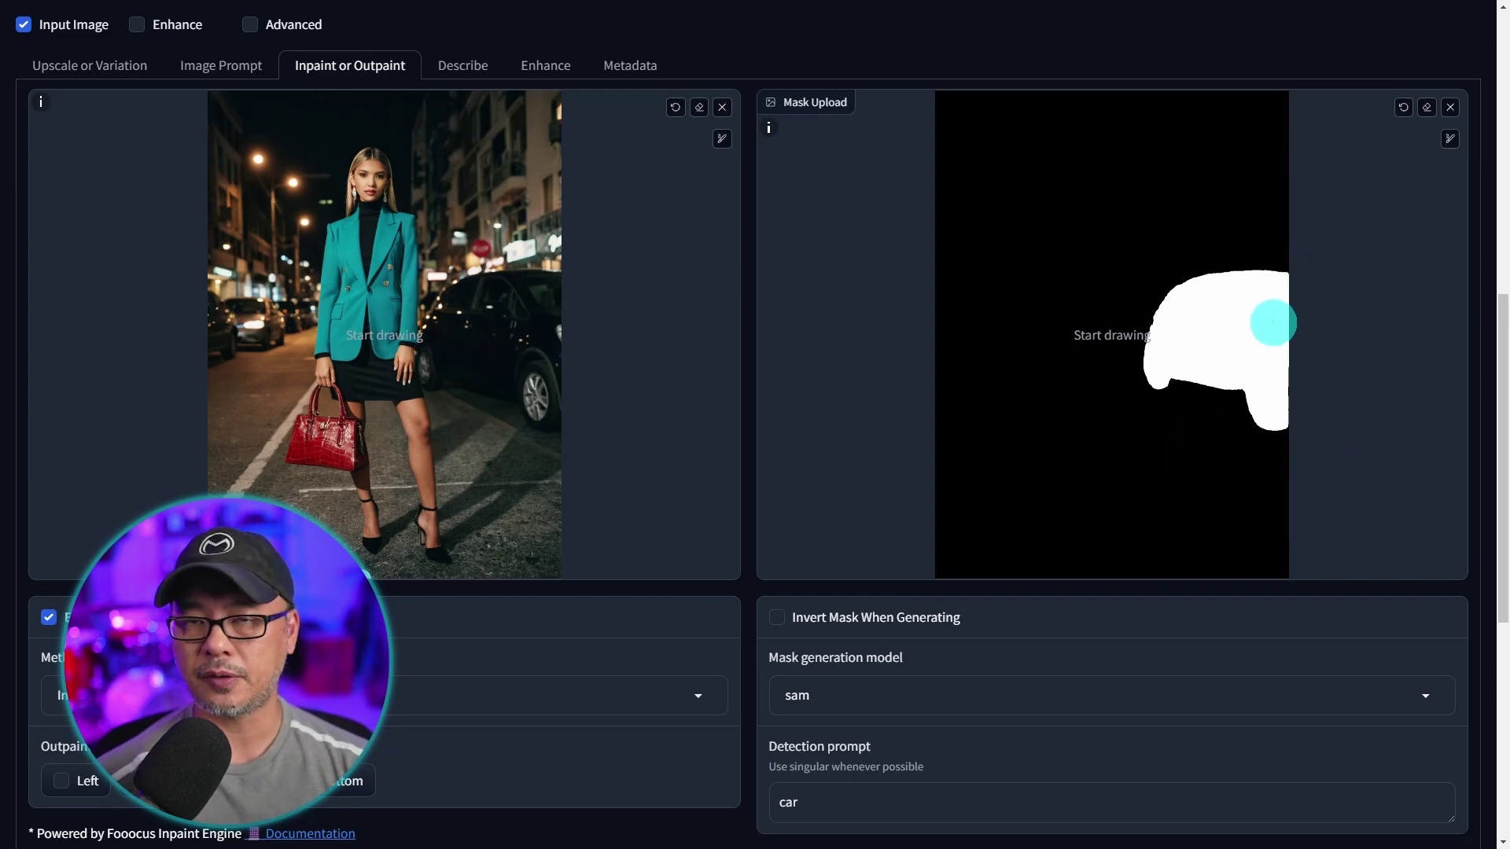
scroll(1457, 777, "down", 7)
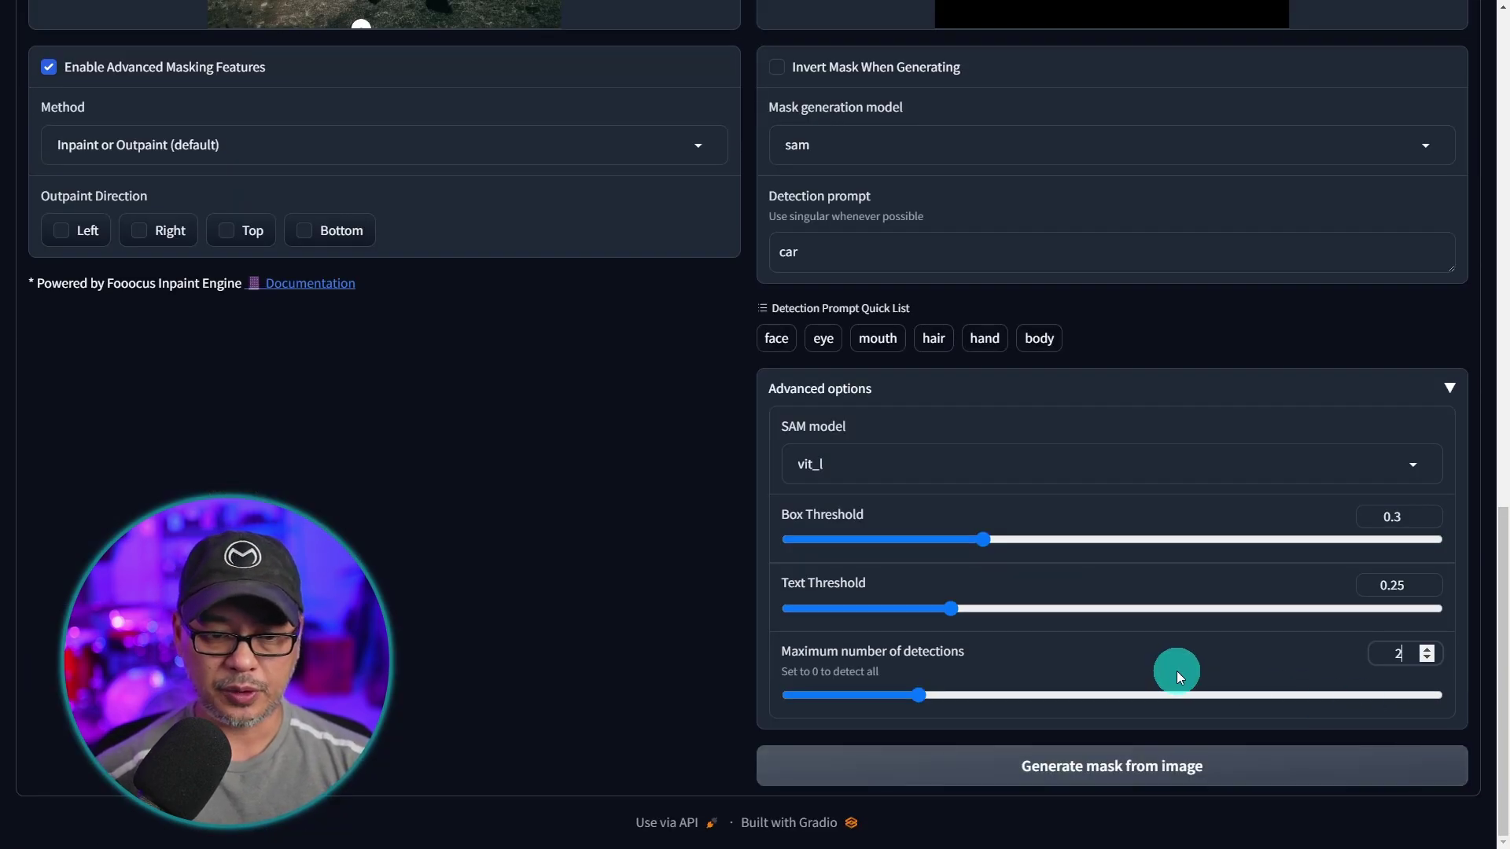
left_click(1120, 766)
scroll(1268, 580, "up", 5)
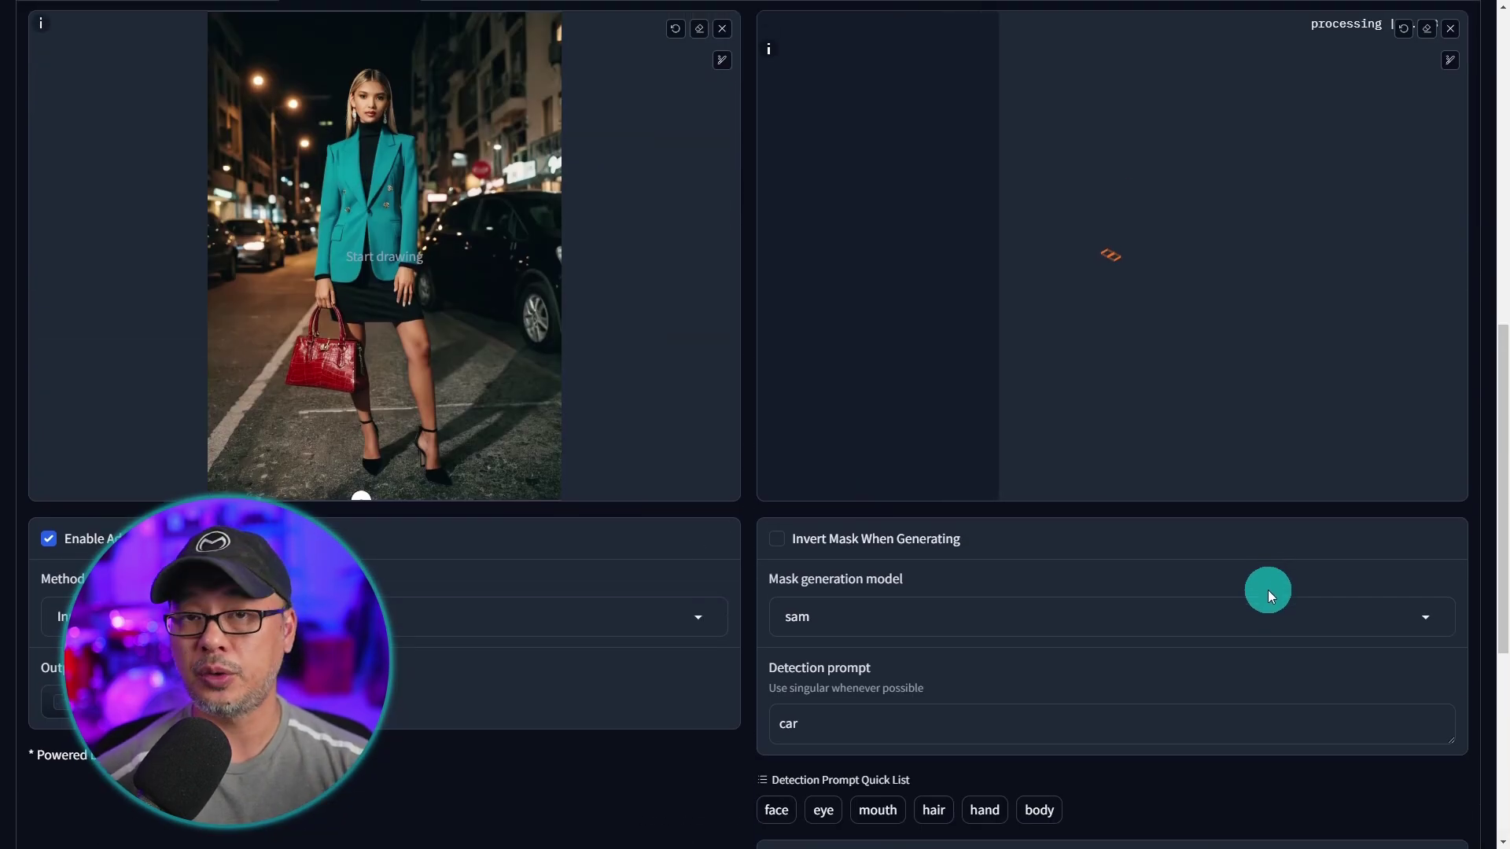
scroll(1267, 590, "up", 1)
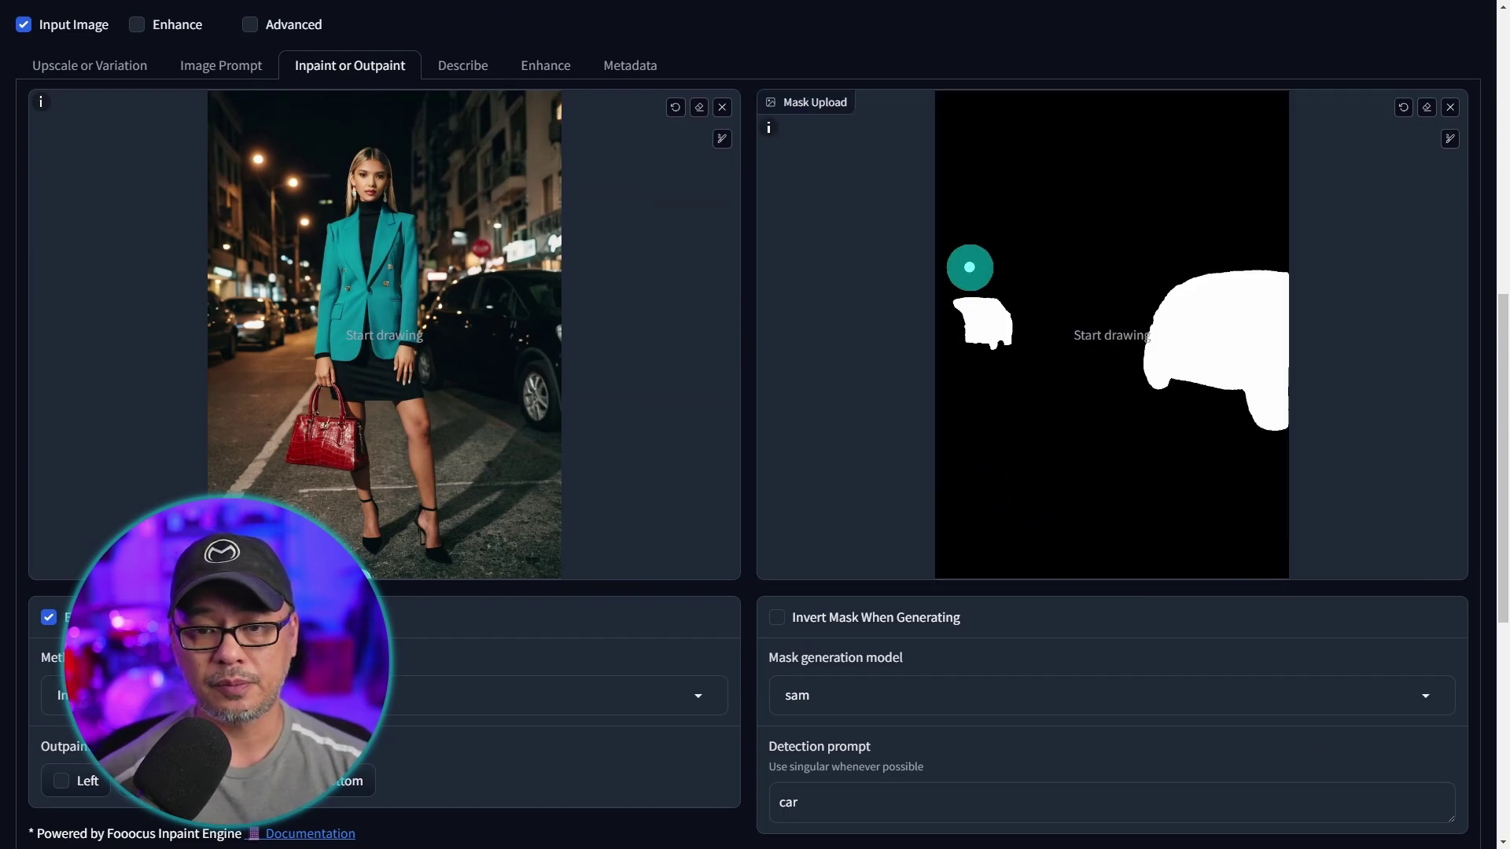
Step: Turn on Enhance and load the generated night-street blazer photo into the Enhance input
scroll(1125, 576, "up", 1)
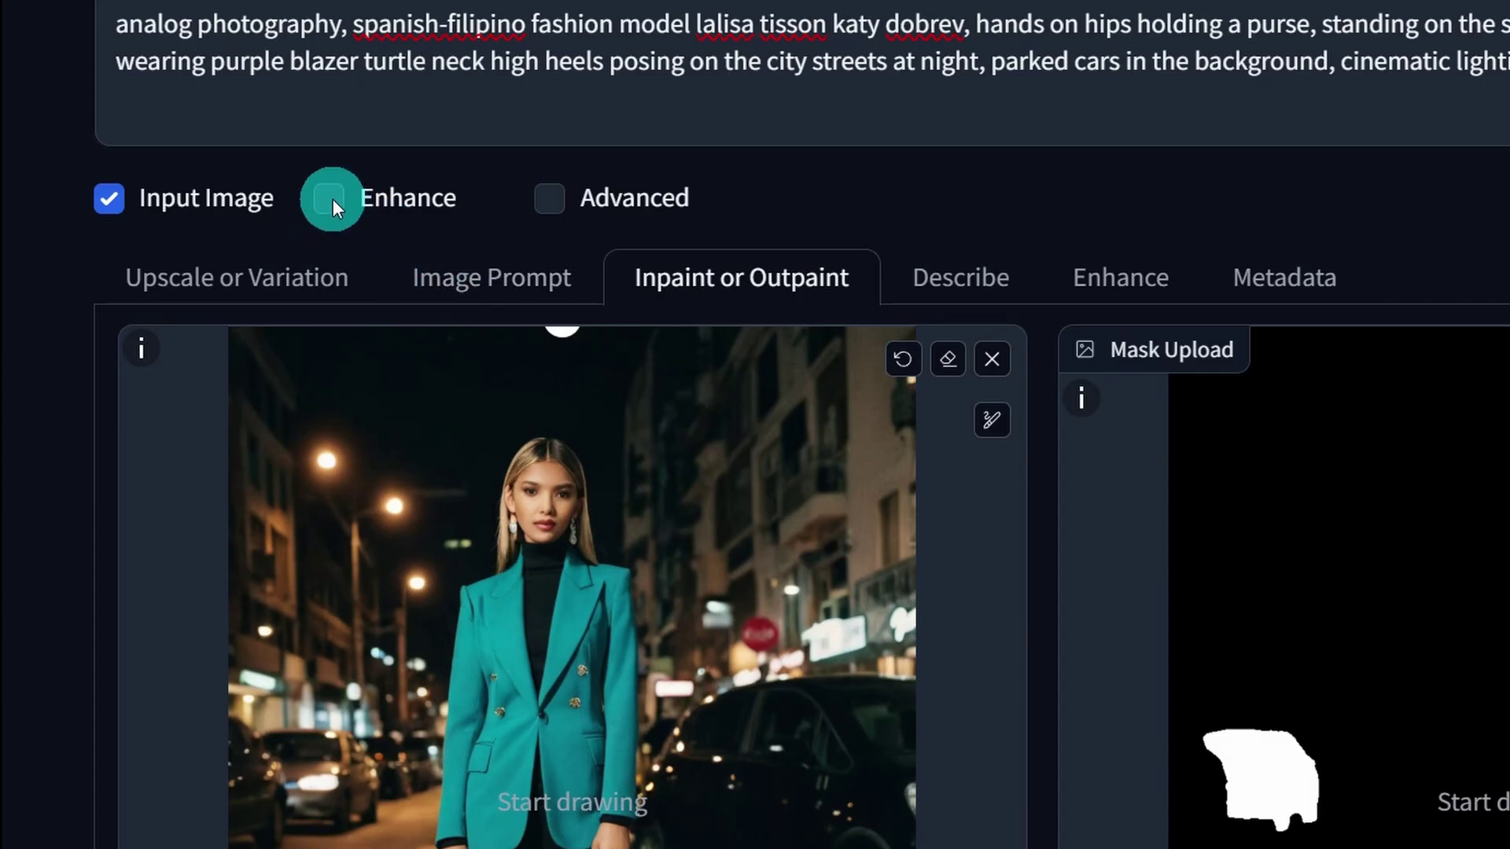
left_click(330, 199)
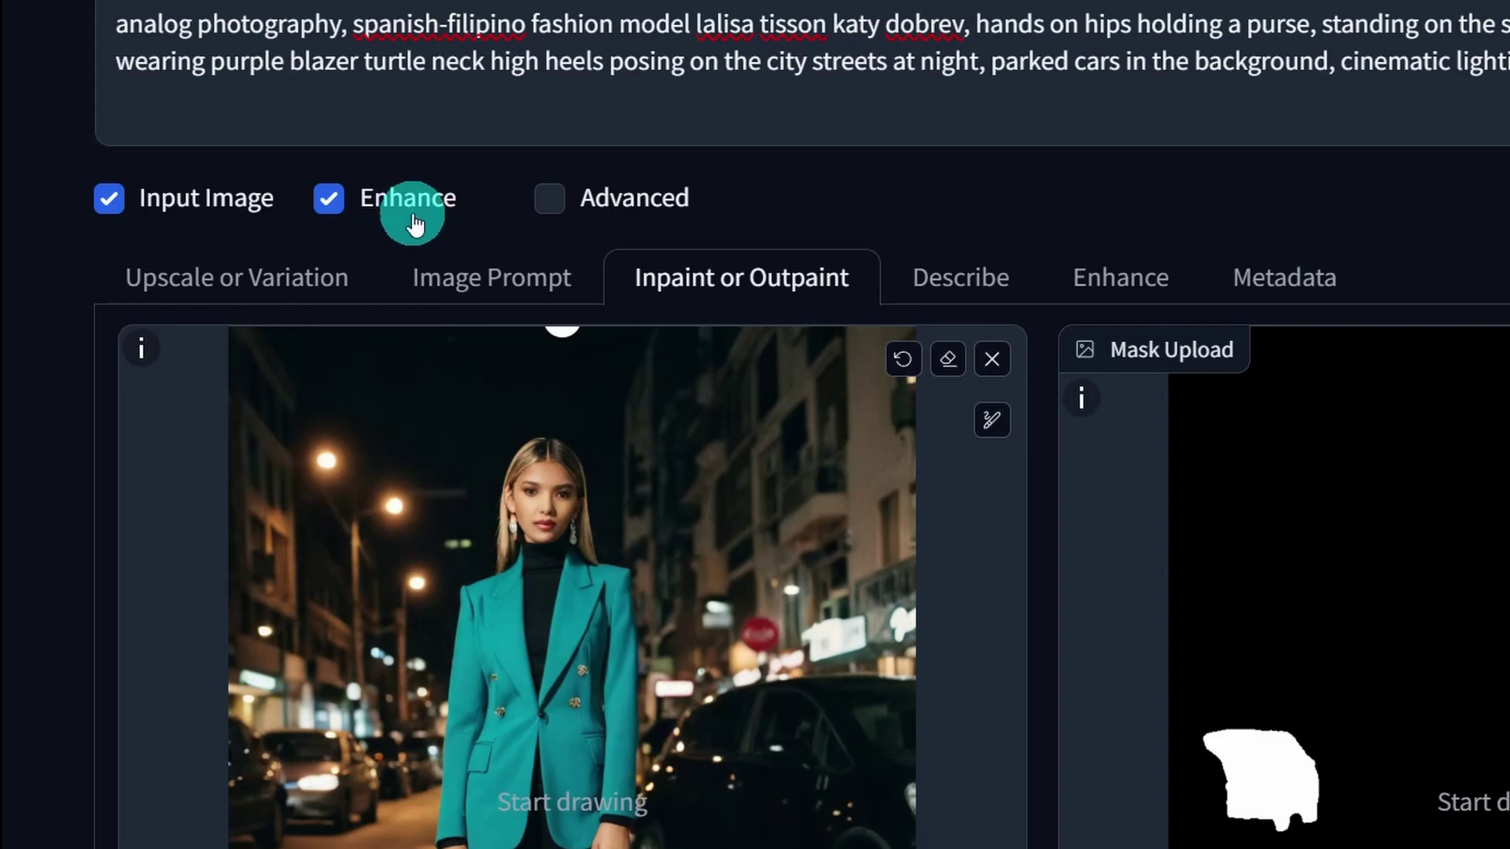
left_click(1136, 297)
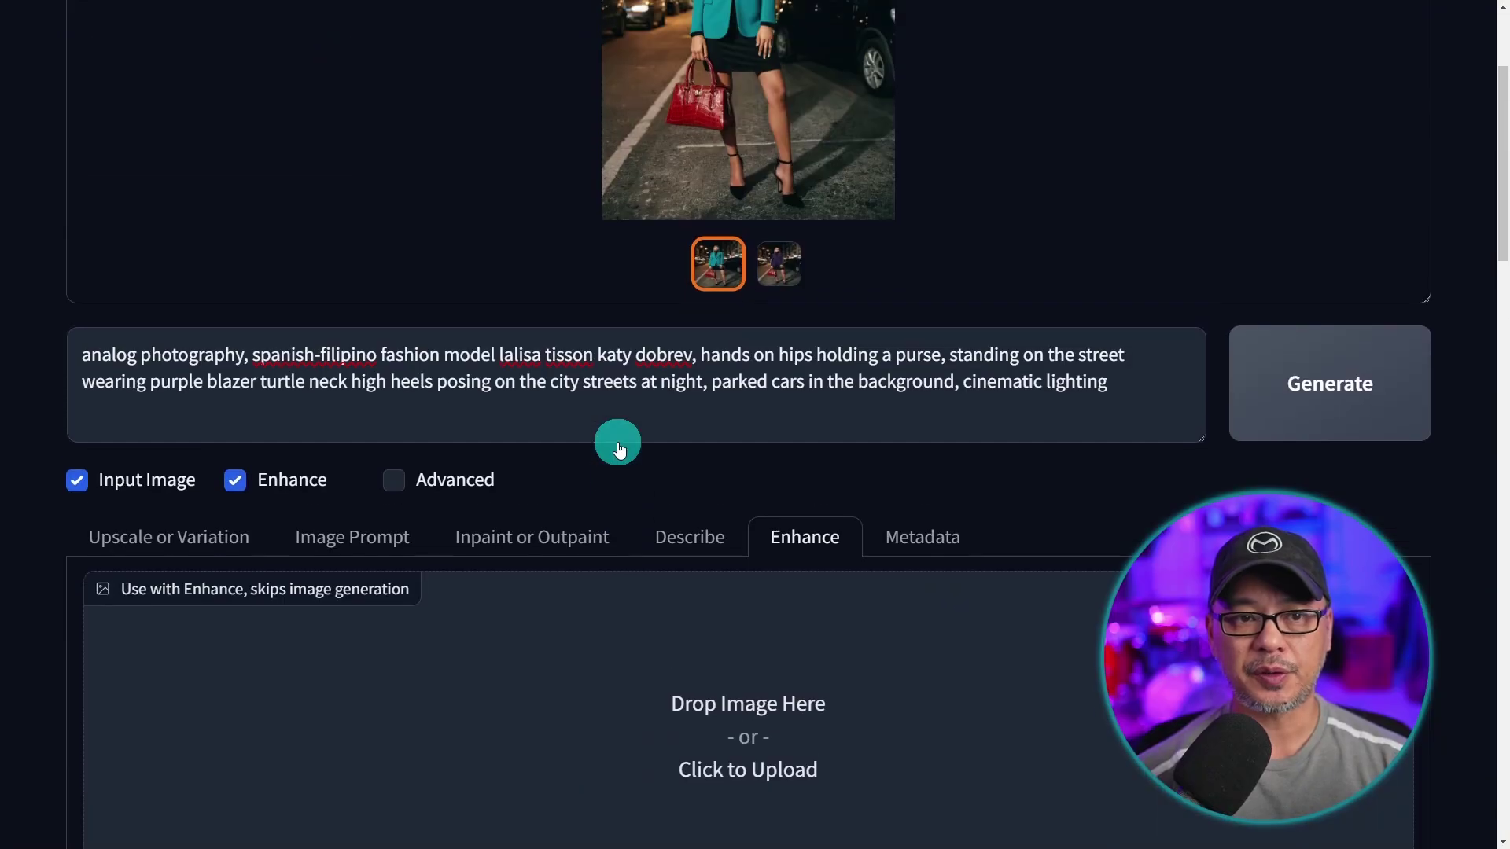
left_click_drag(748, 155, 793, 739)
scroll(673, 692, "down", 4)
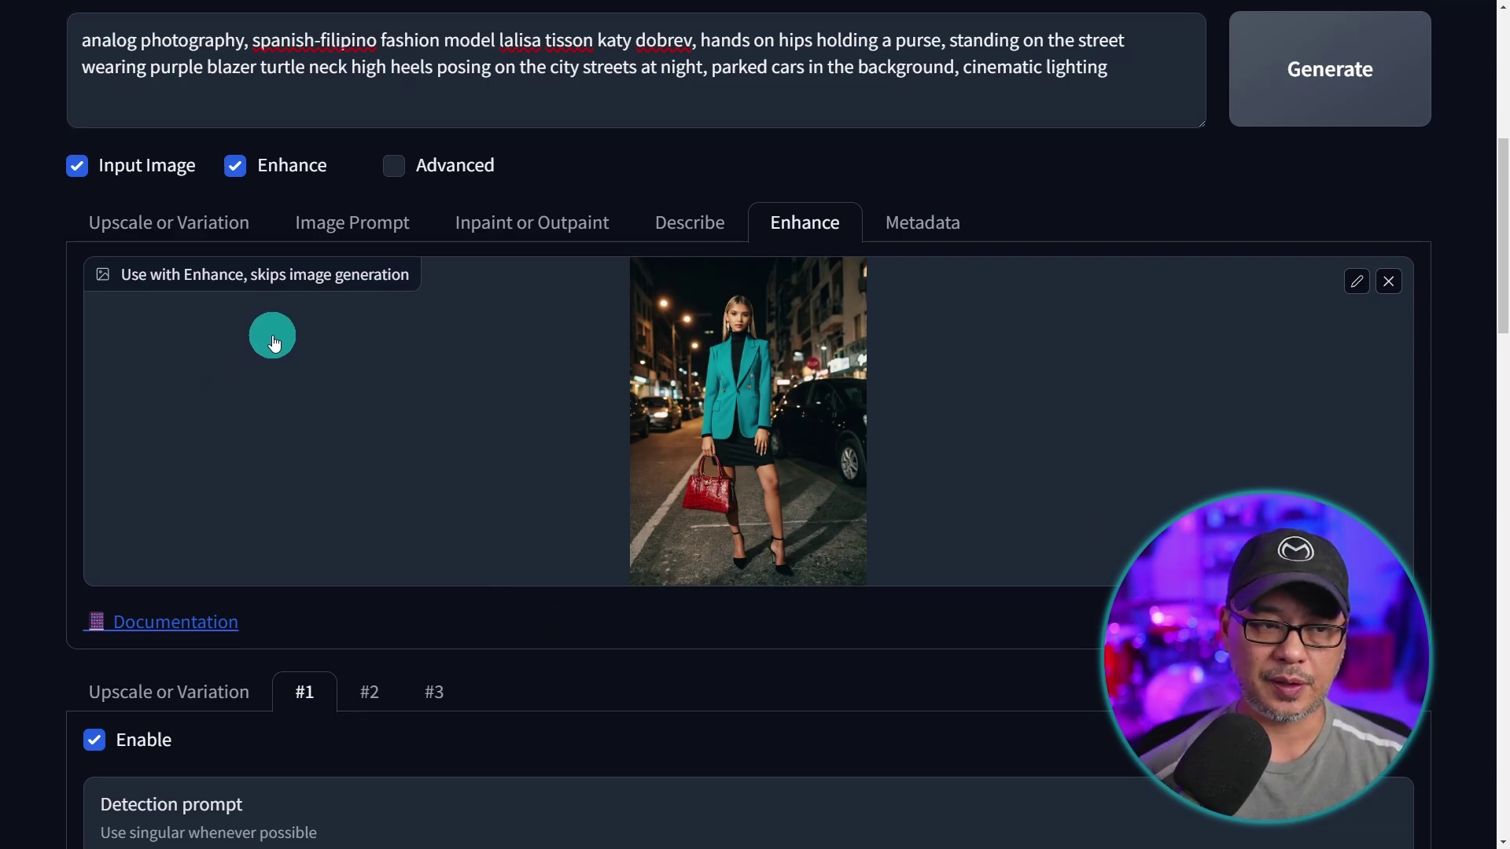
scroll(492, 467, "down", 1)
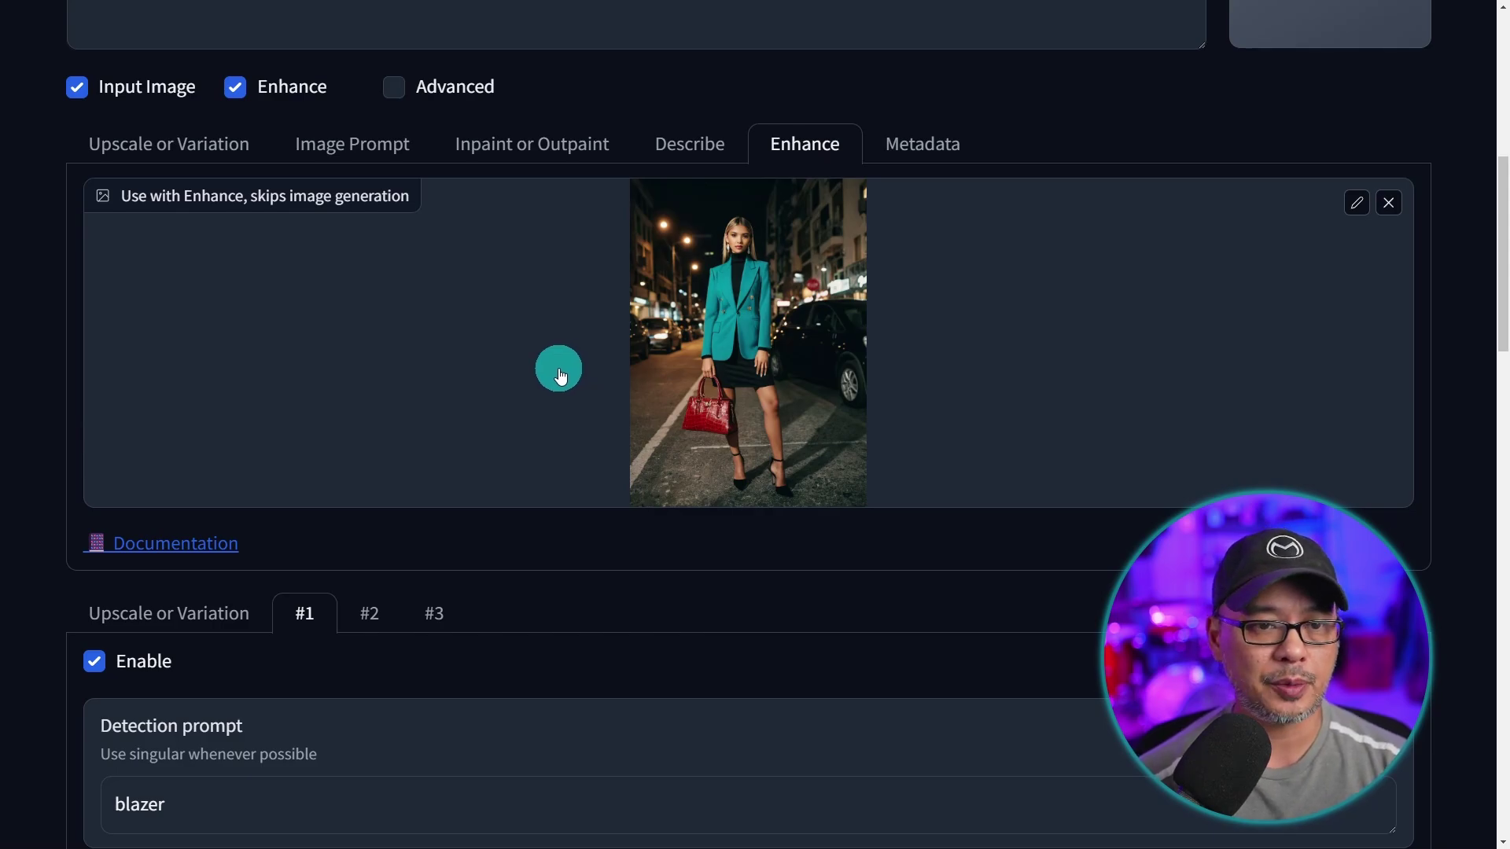
scroll(560, 376, "down", 2)
scroll(500, 387, "down", 1)
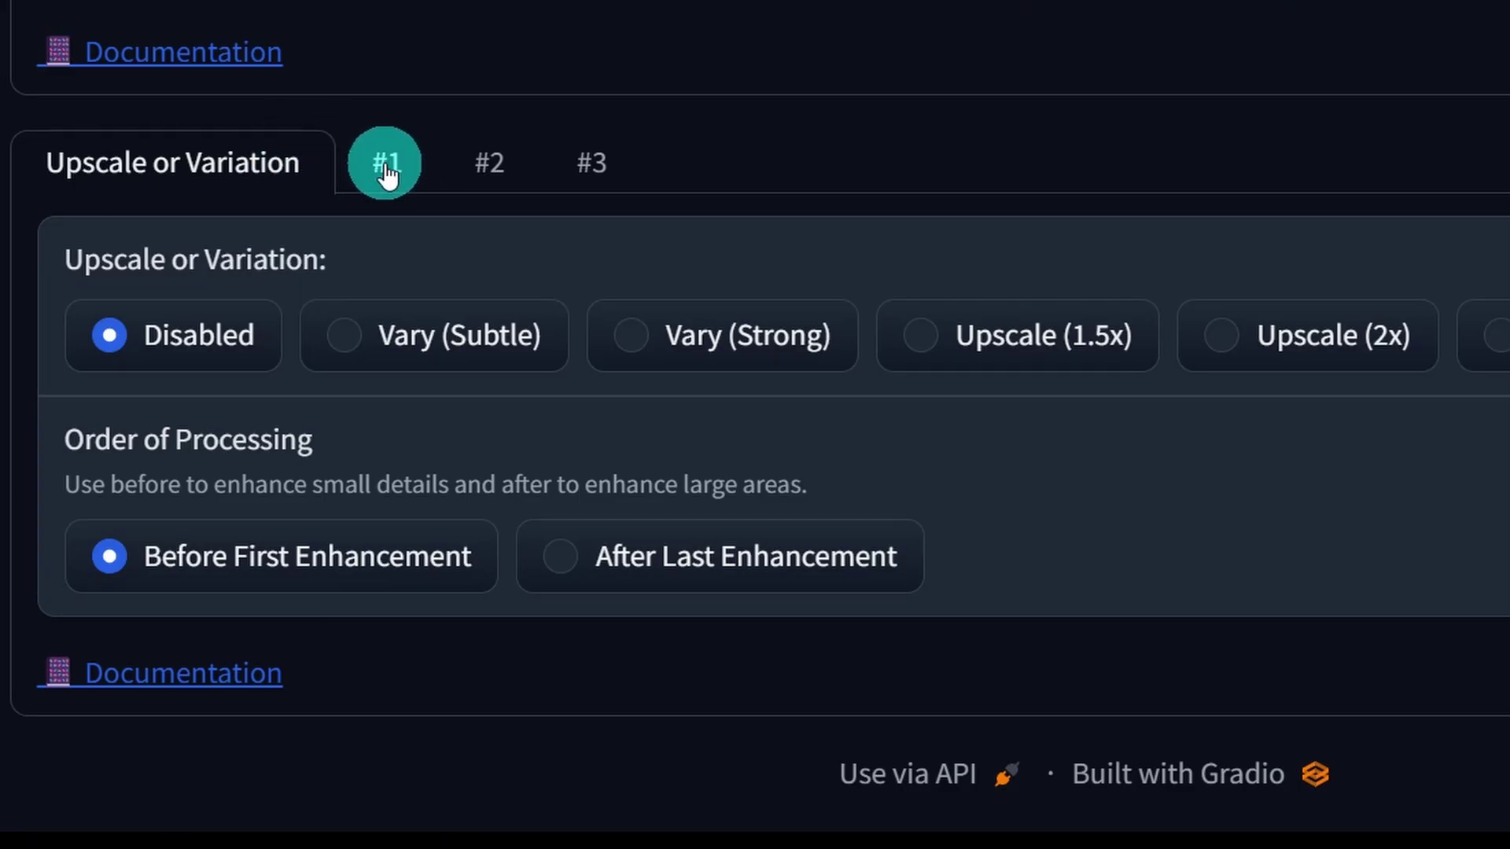
Step: Review enhancement slots #1–#3, then return to #1 with its 'blazer' detection prompt
left_click(386, 169)
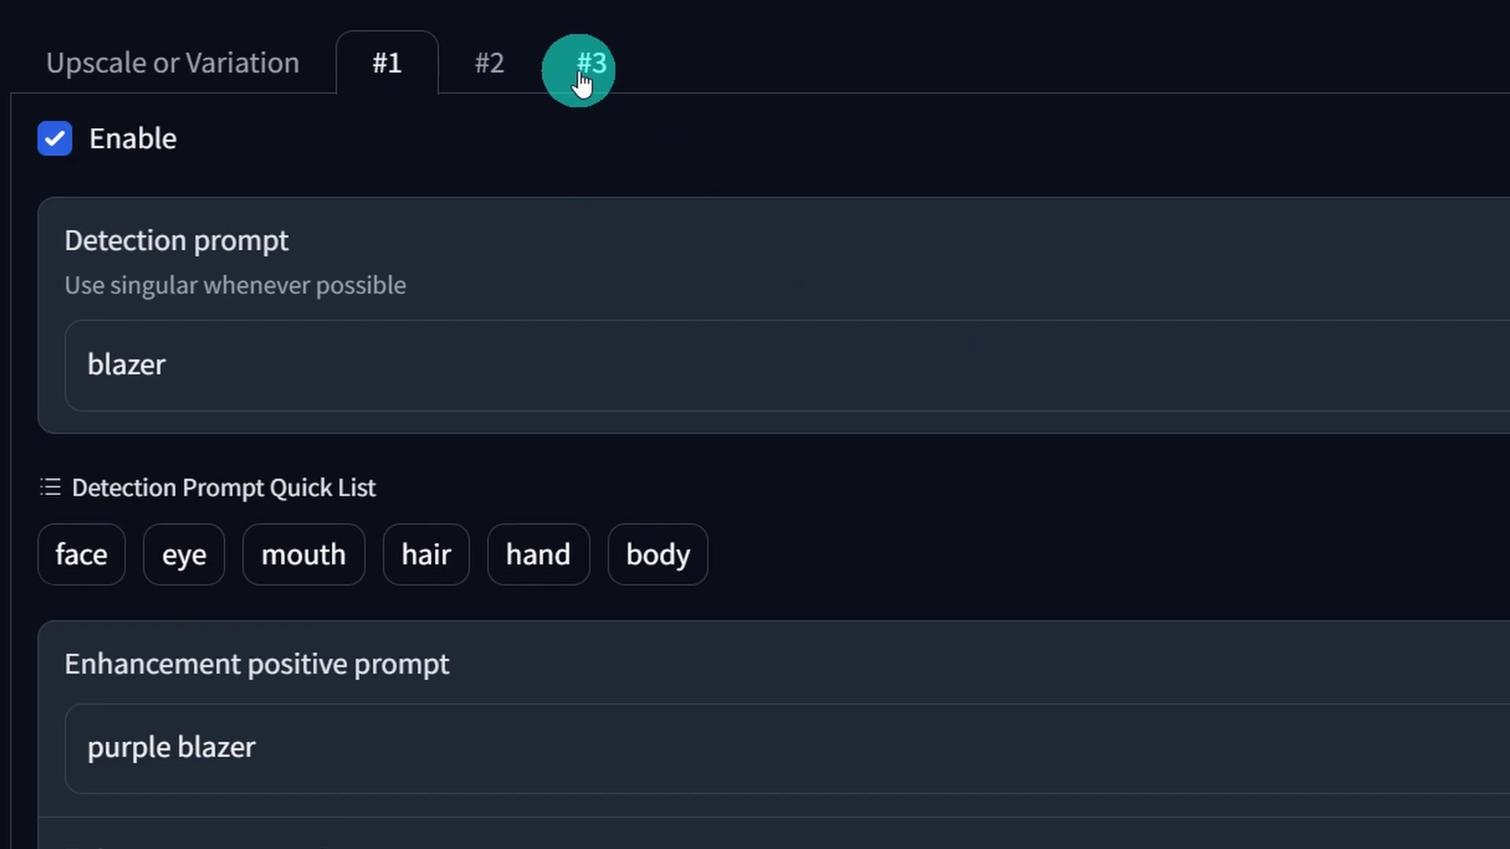
left_click(488, 72)
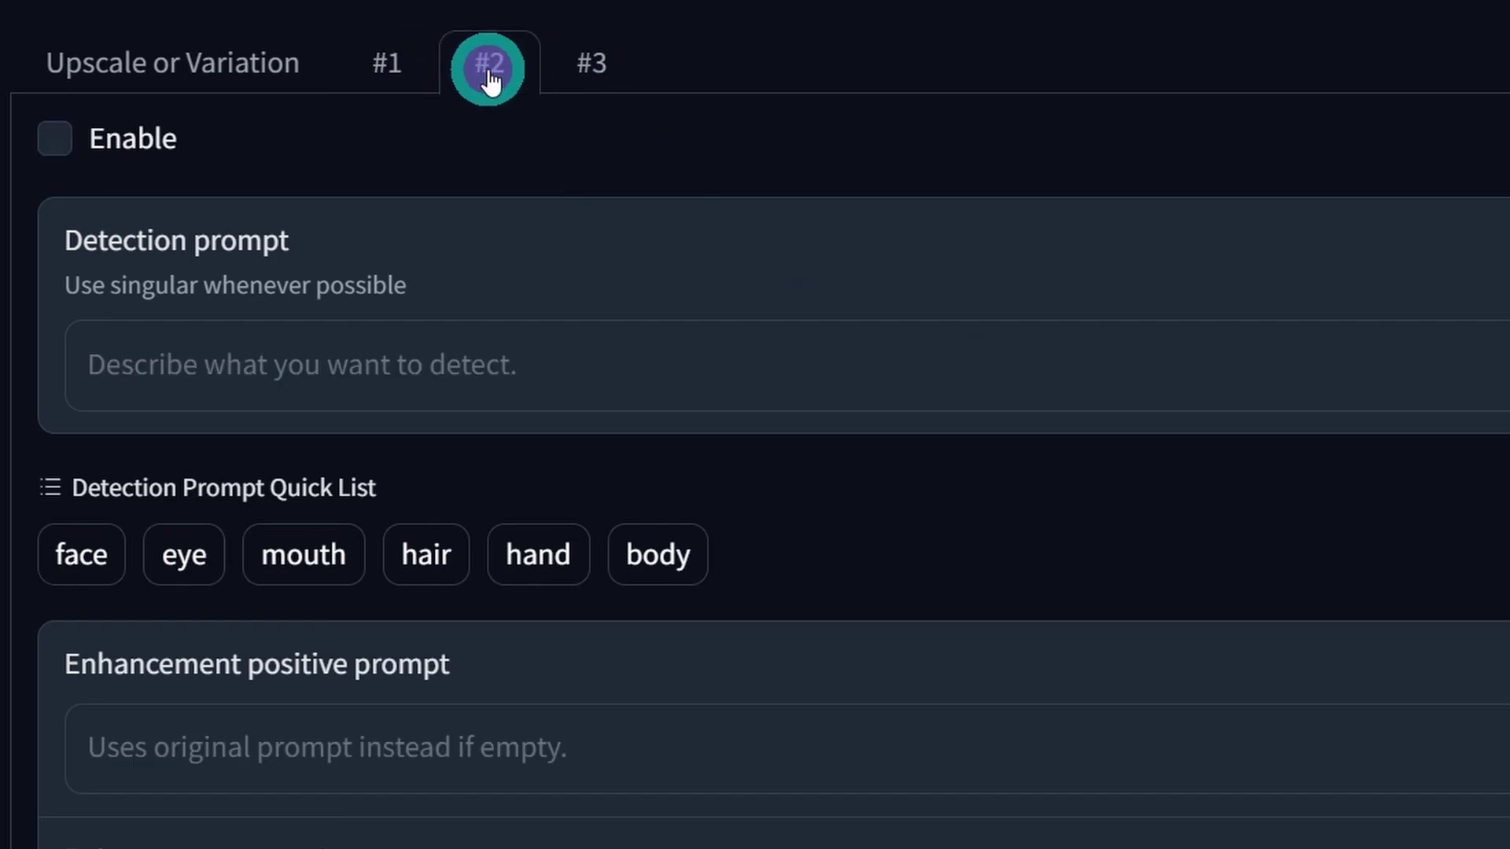
left_click(580, 74)
left_click(393, 93)
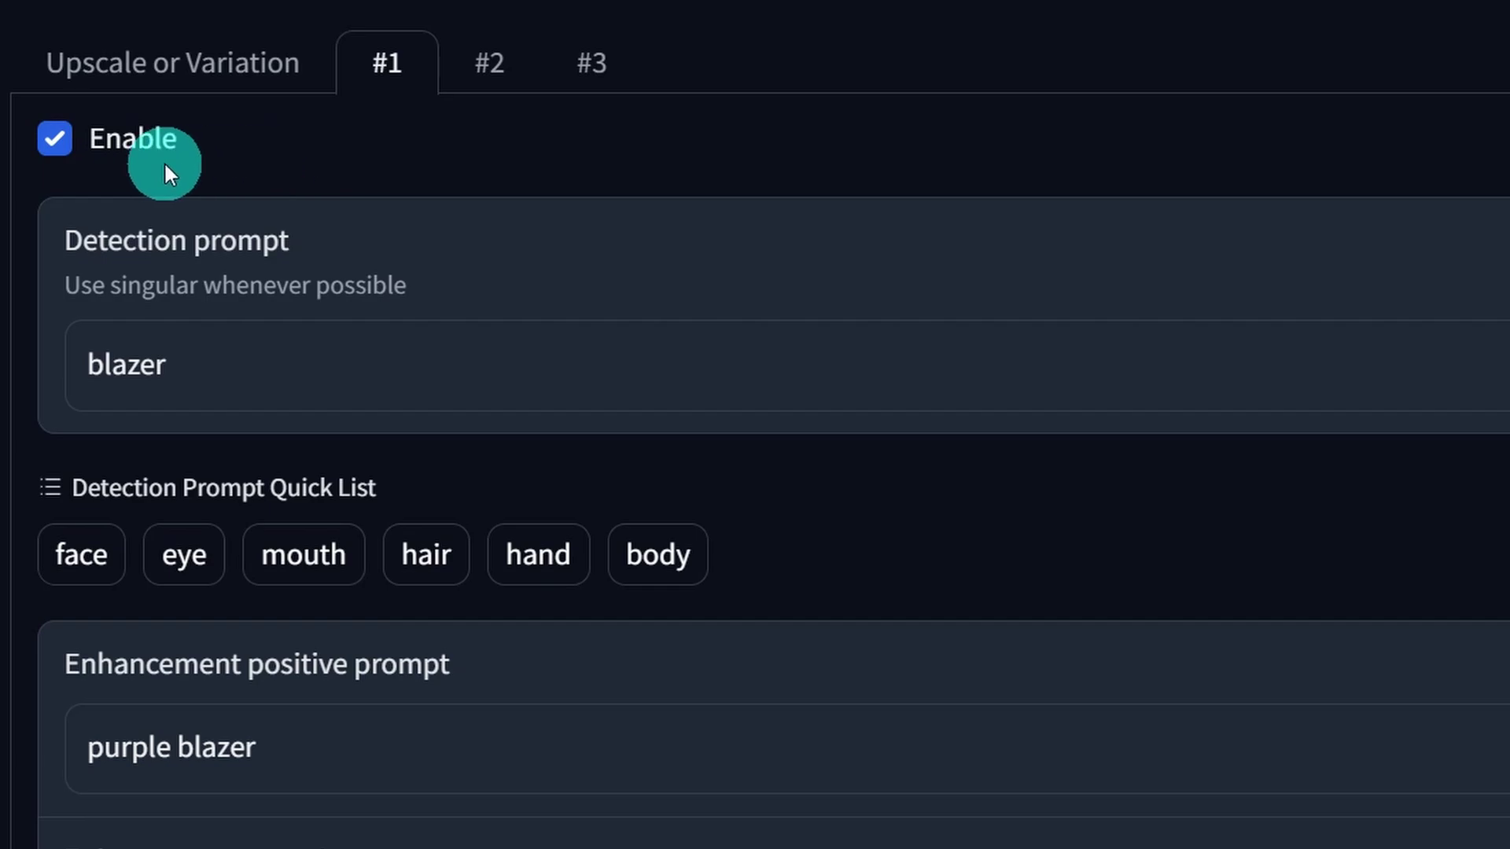
left_click(564, 425)
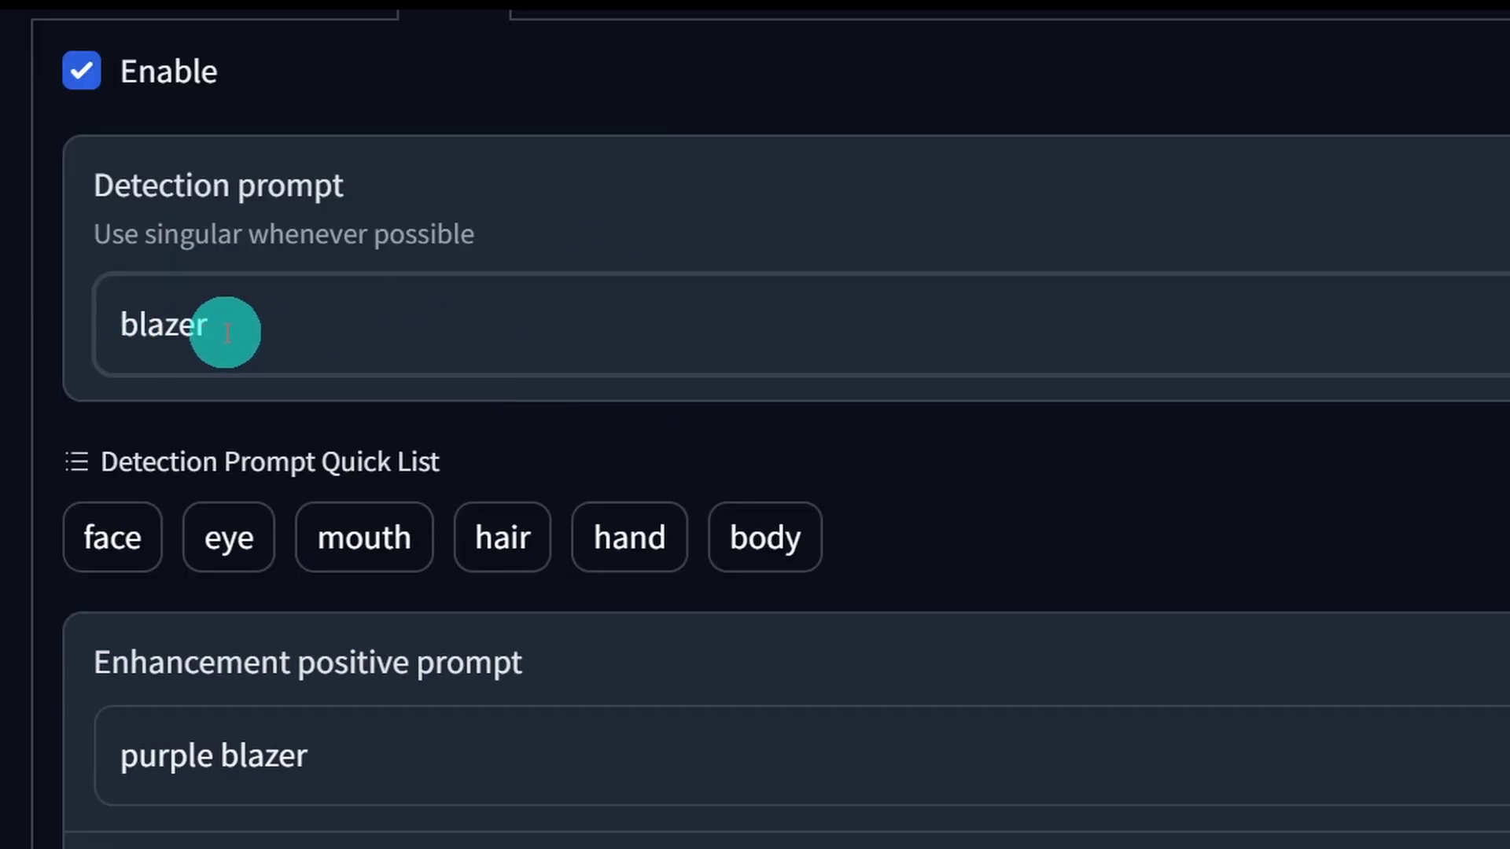
scroll(320, 481, "down", 3)
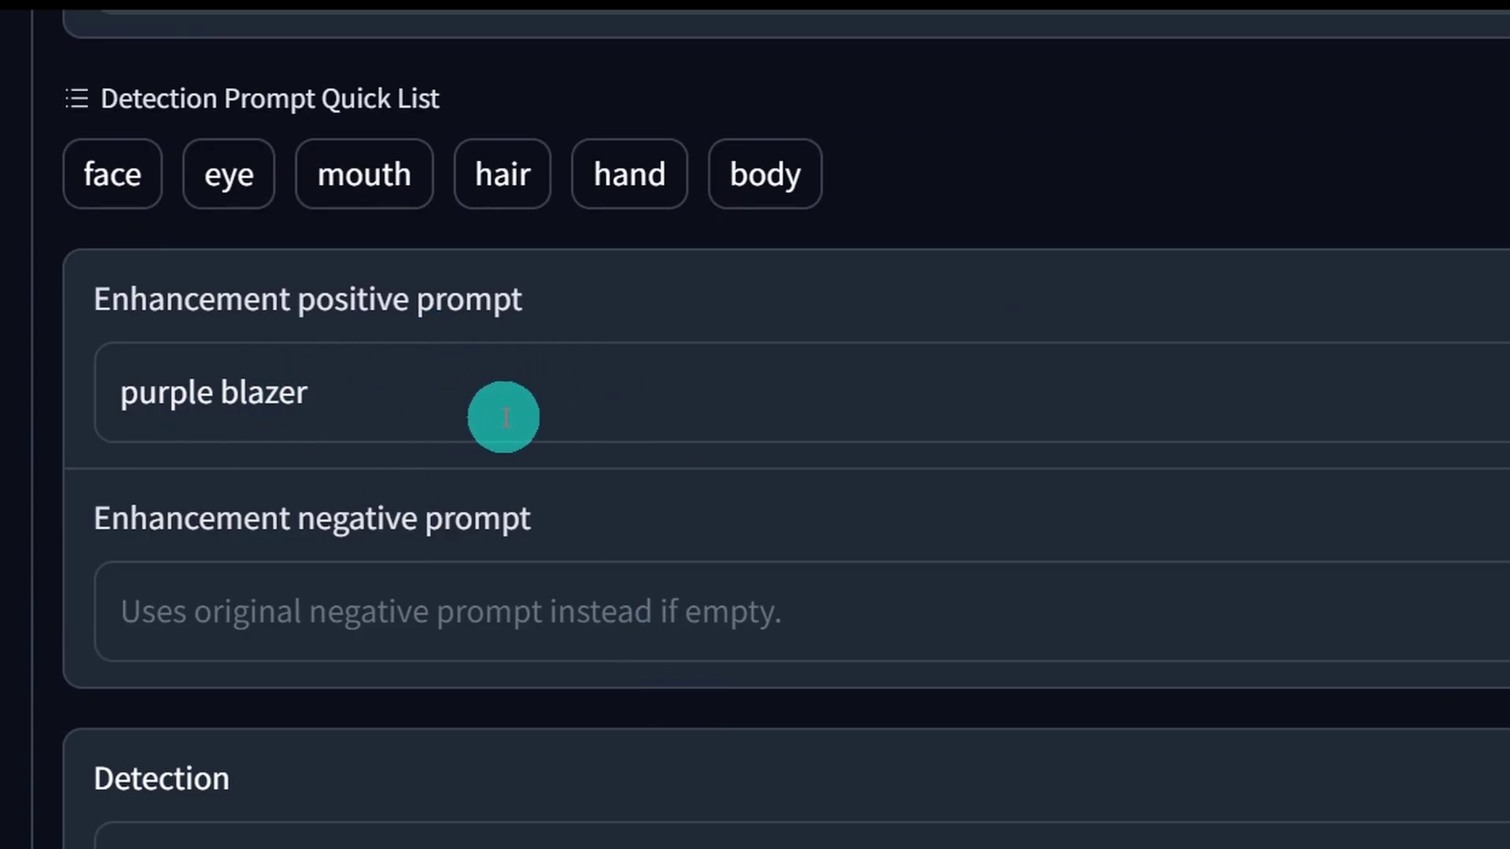
left_click(570, 304)
left_click(414, 774)
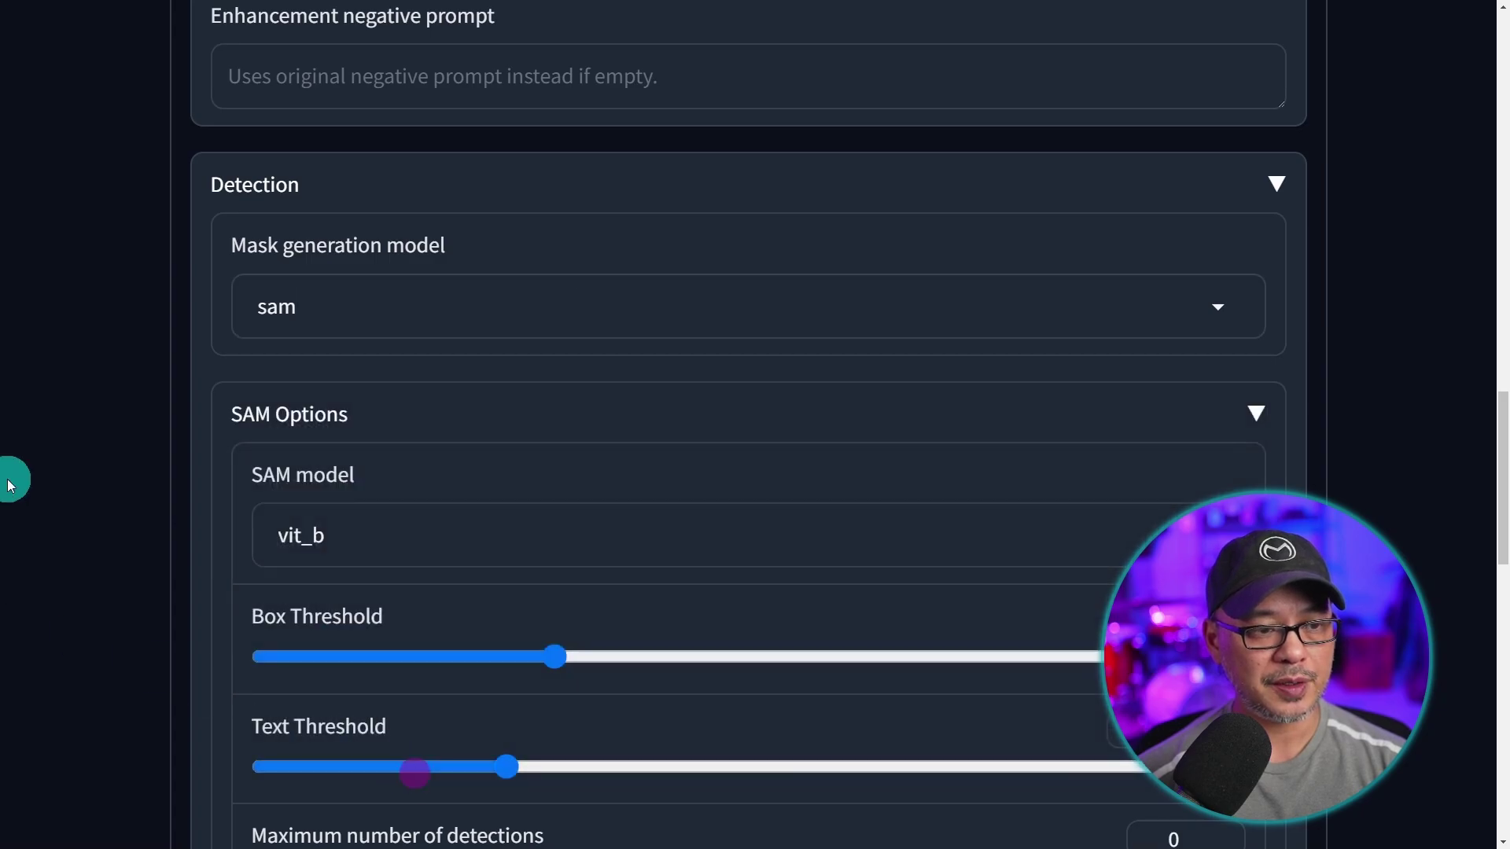
scroll(918, 454, "down", 4)
left_click(627, 235)
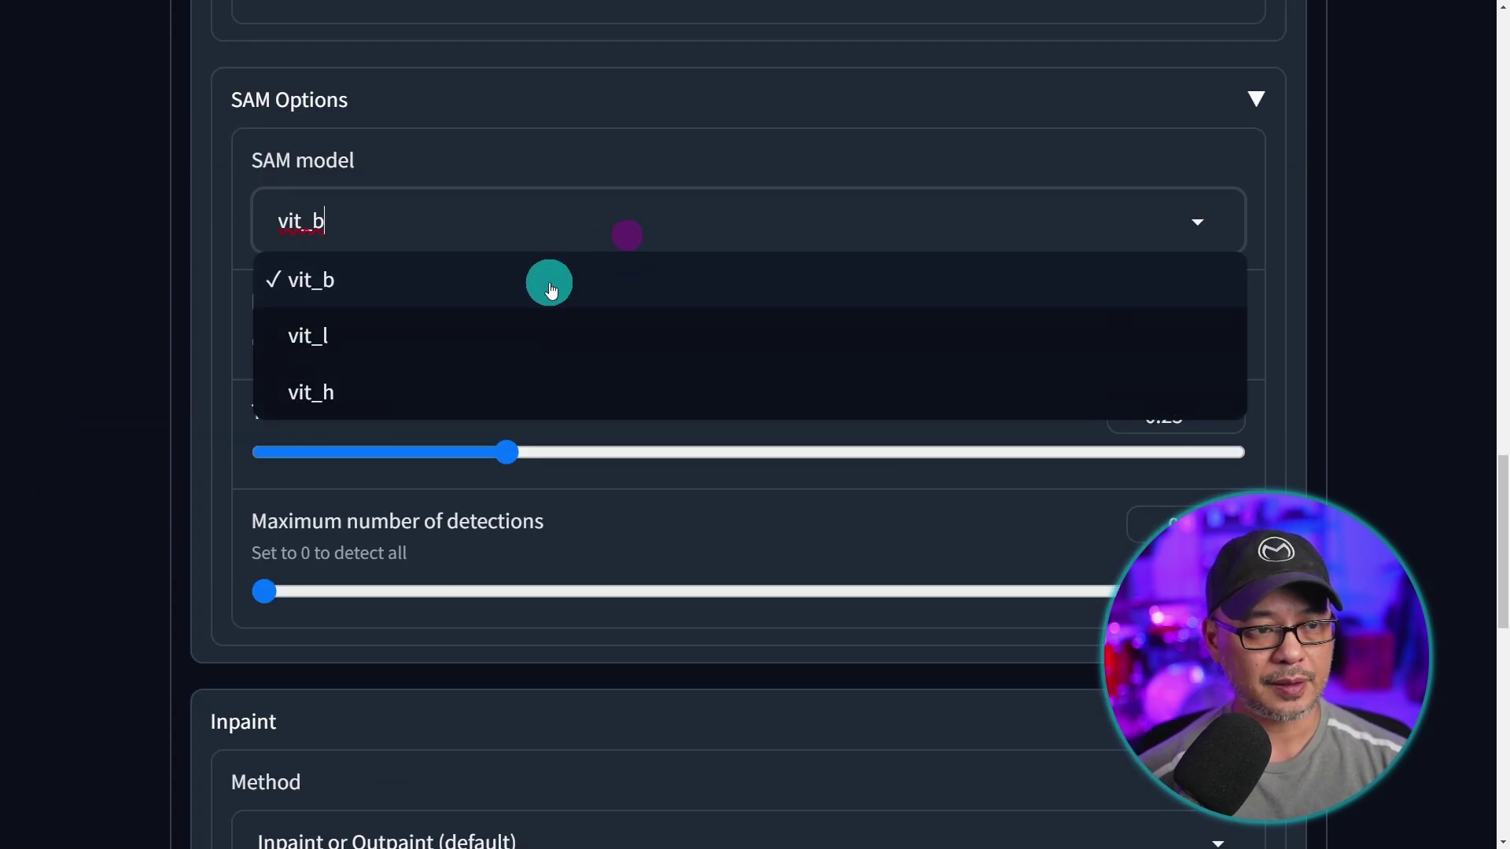
left_click(512, 330)
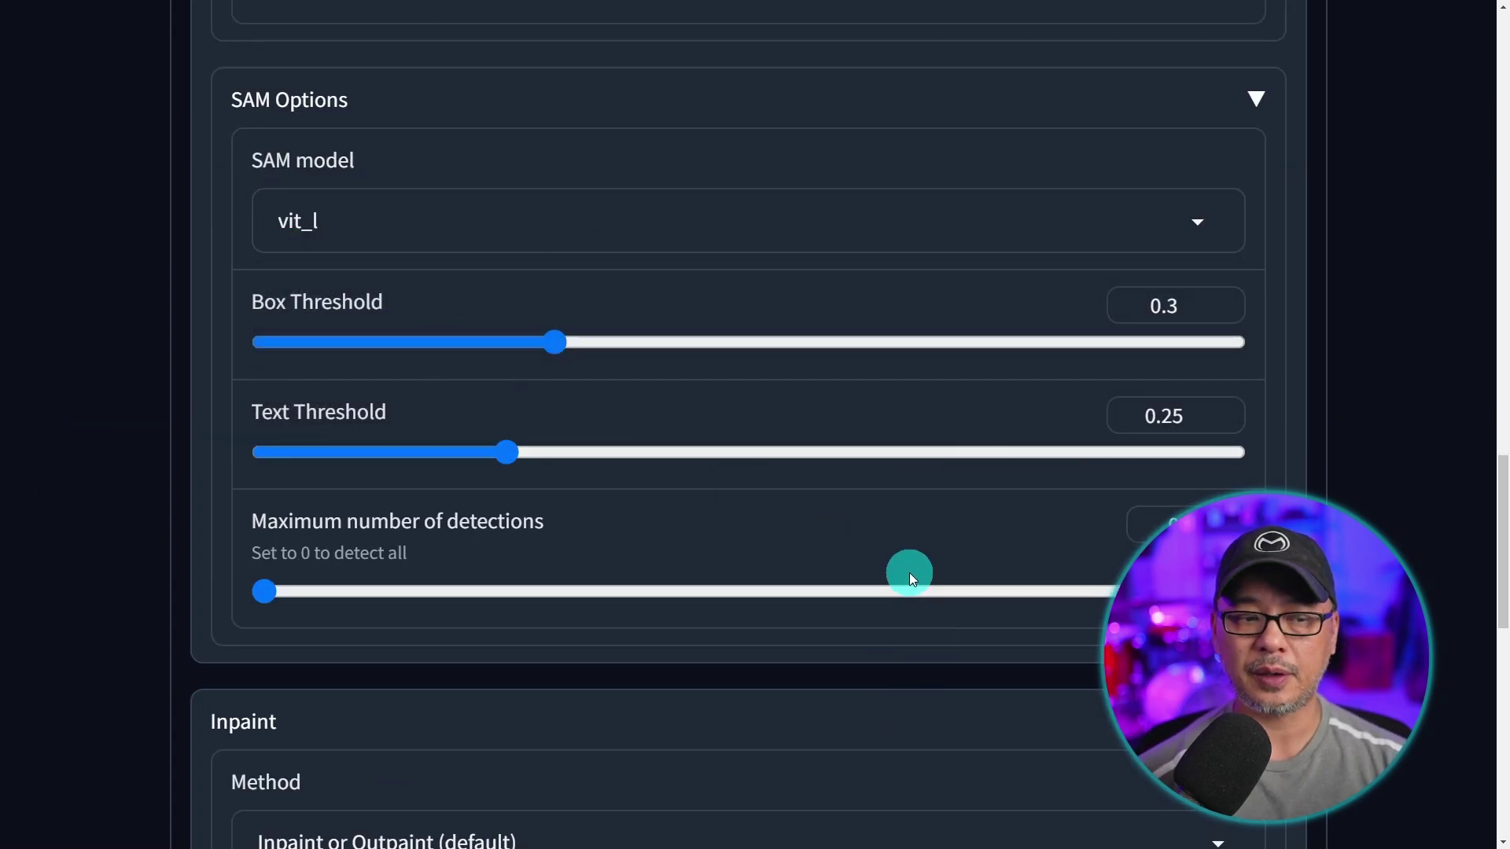
scroll(908, 572, "down", 1)
scroll(909, 574, "down", 1)
scroll(957, 266, "down", 5)
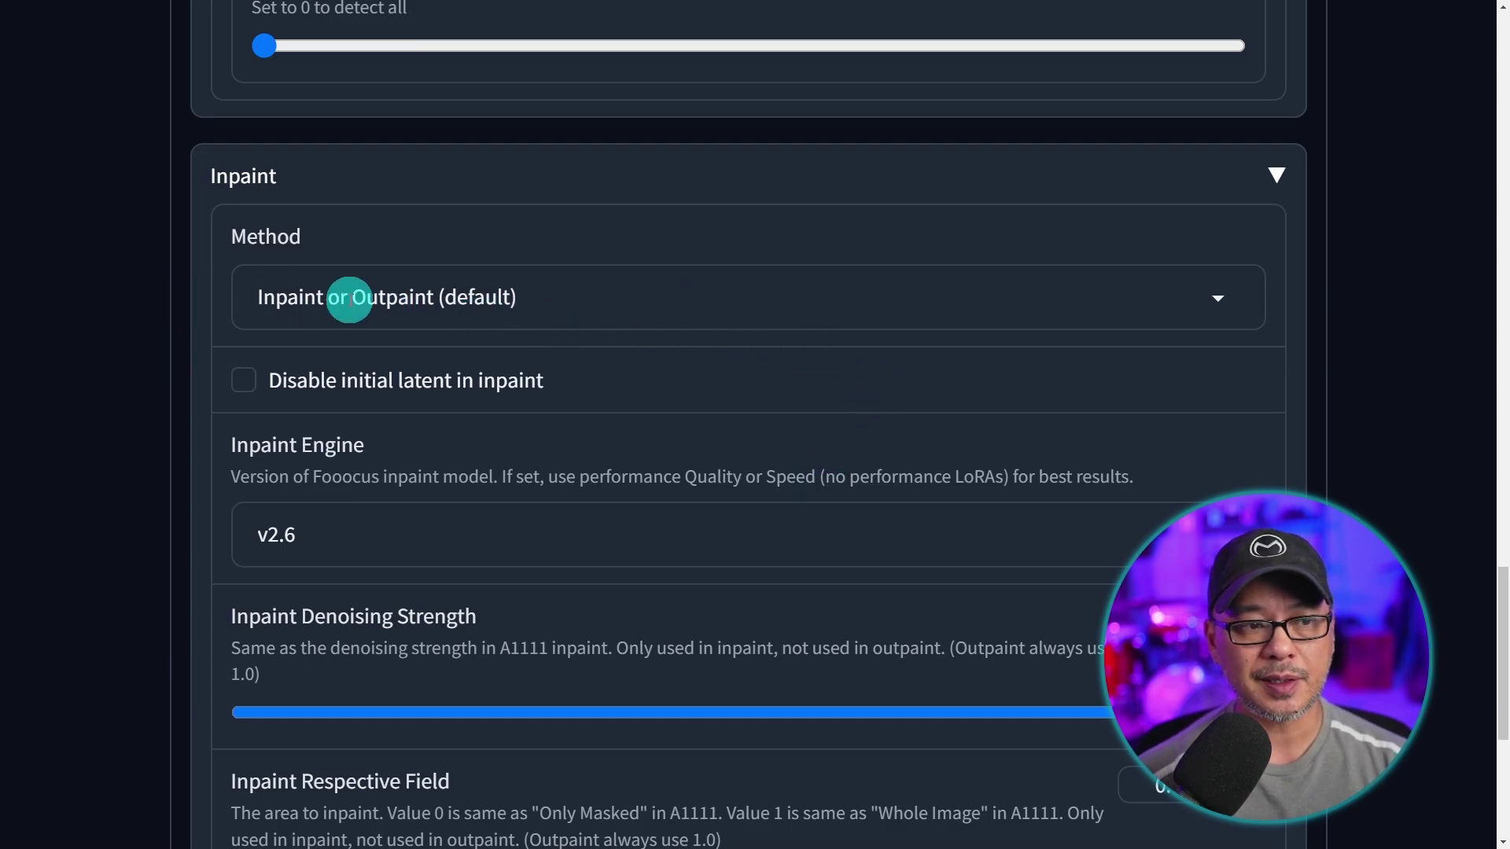
left_click(349, 300)
left_click(477, 347)
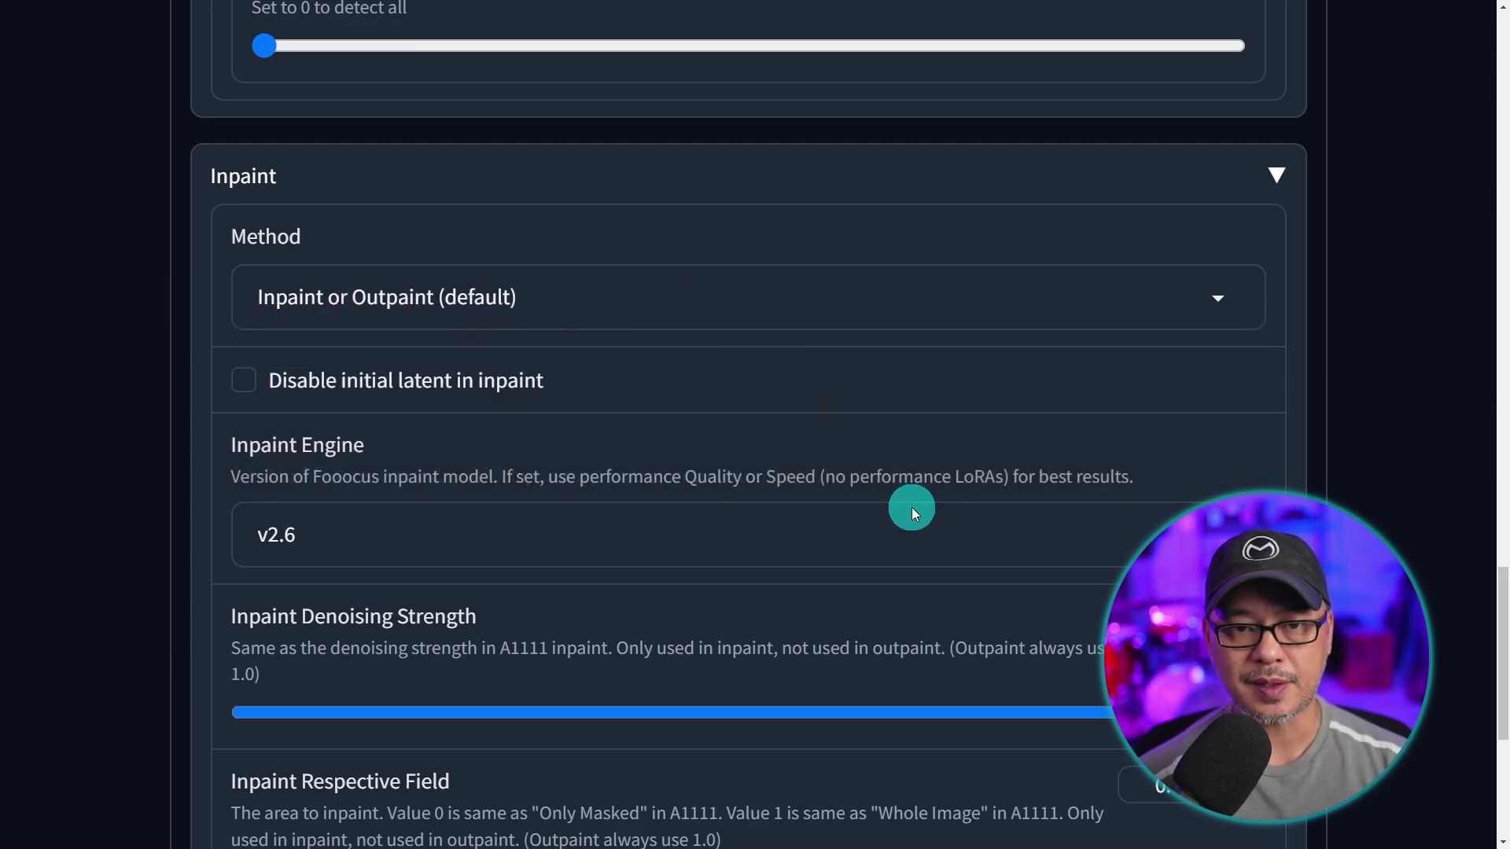
scroll(912, 508, "up", 15)
Step: Run Enhance and view the purple-blazer result beside the original teal-blazer photo
left_click(1243, 200)
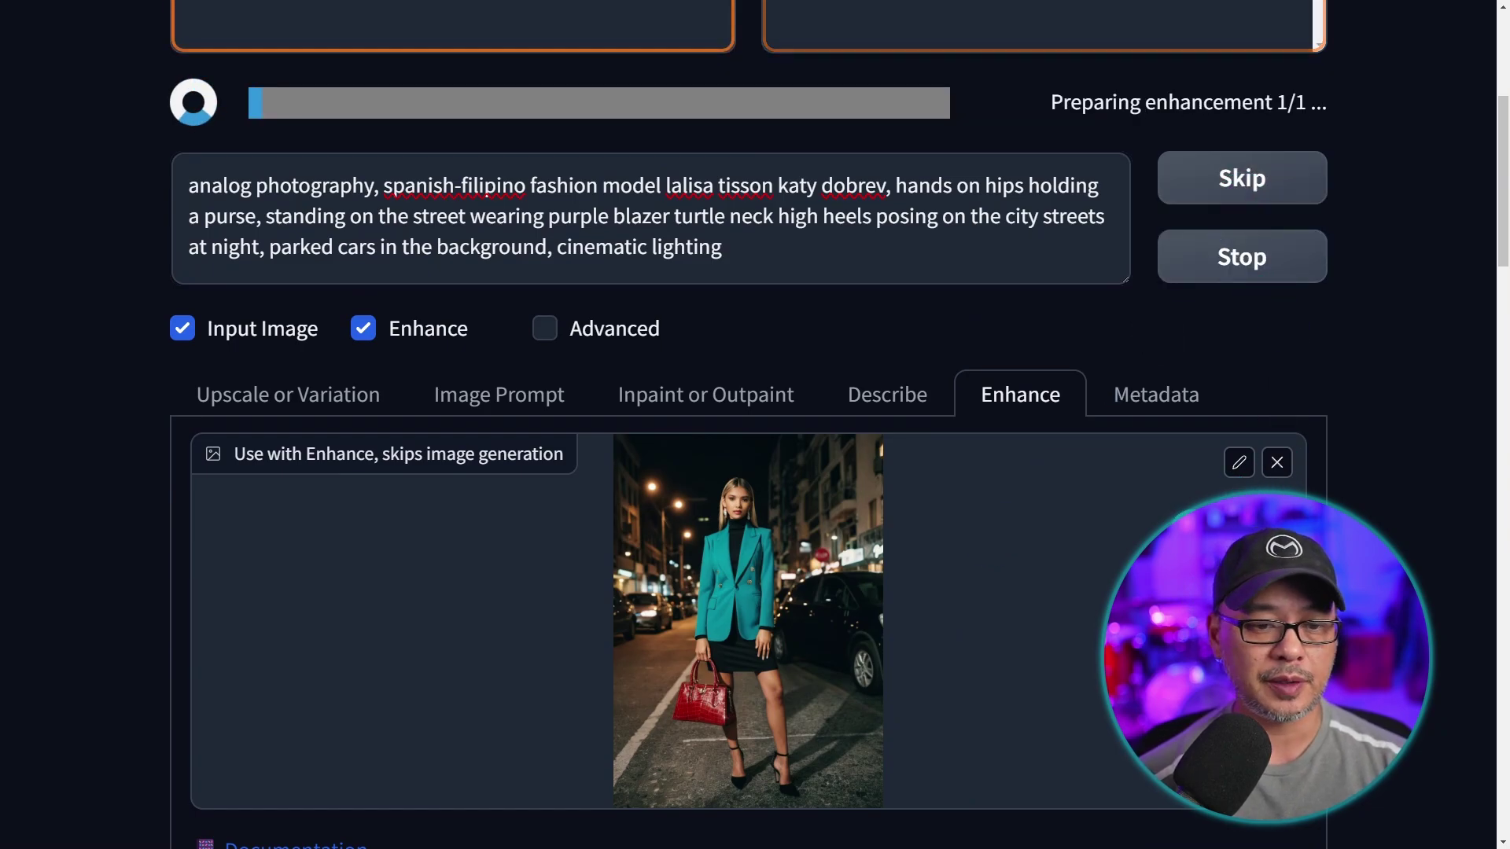
scroll(1019, 191, "up", 5)
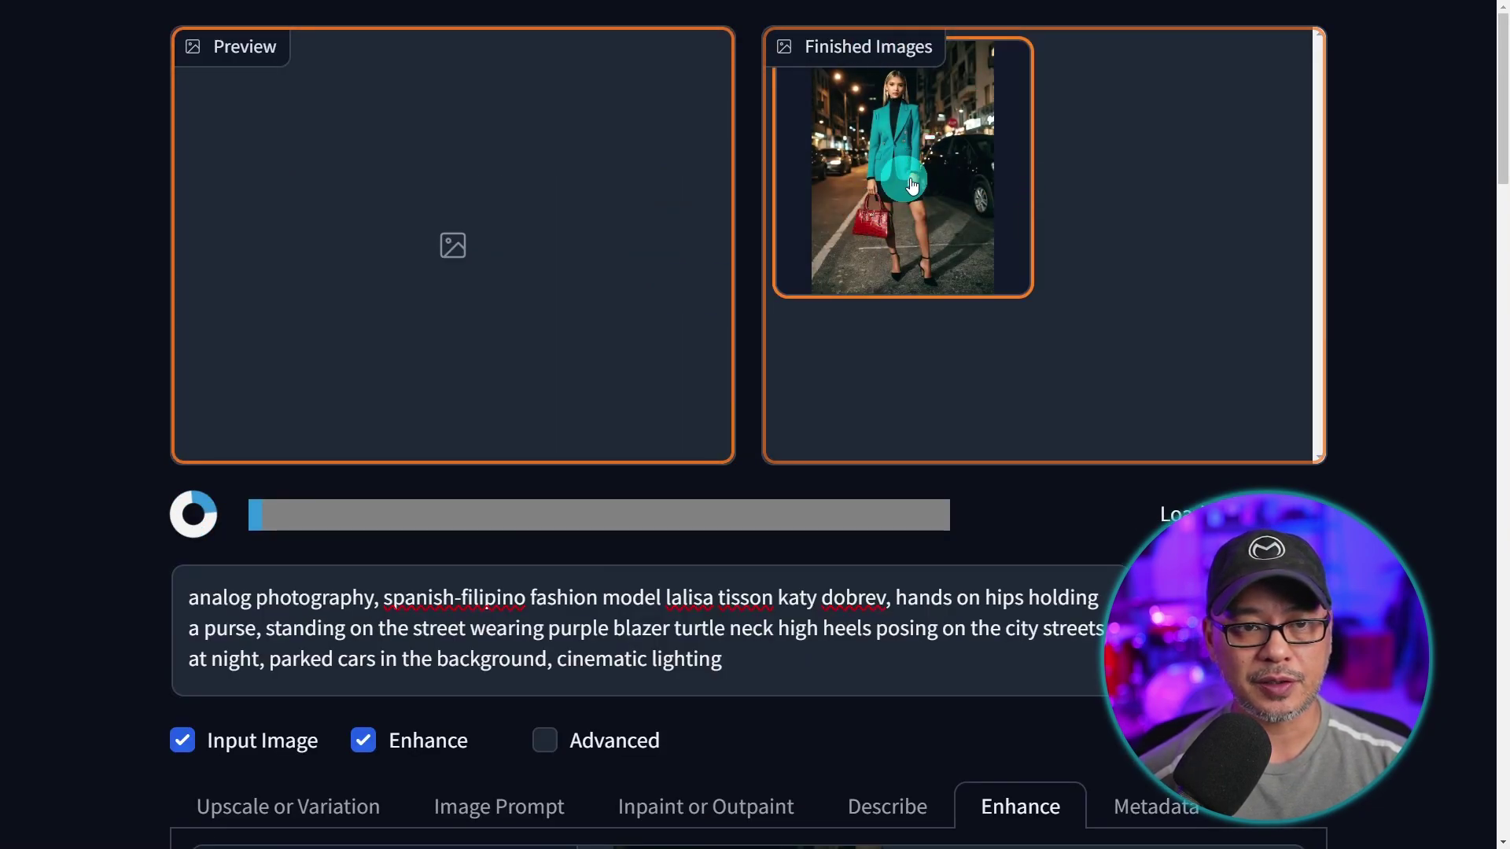
key("ctrl+minus")
key("ctrl+minus")
key("ctrl+minus")
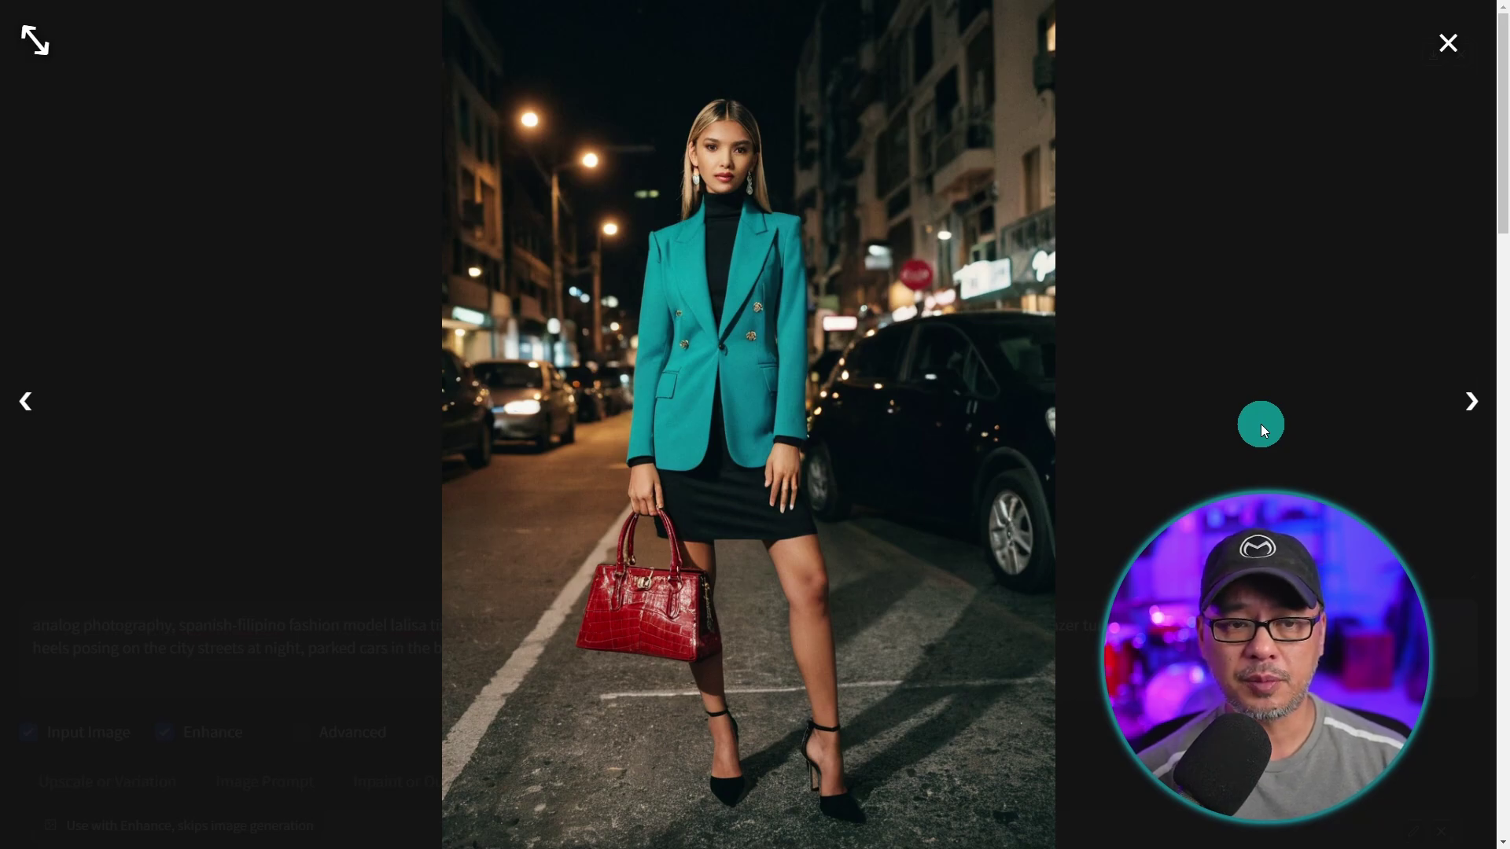
key("Right")
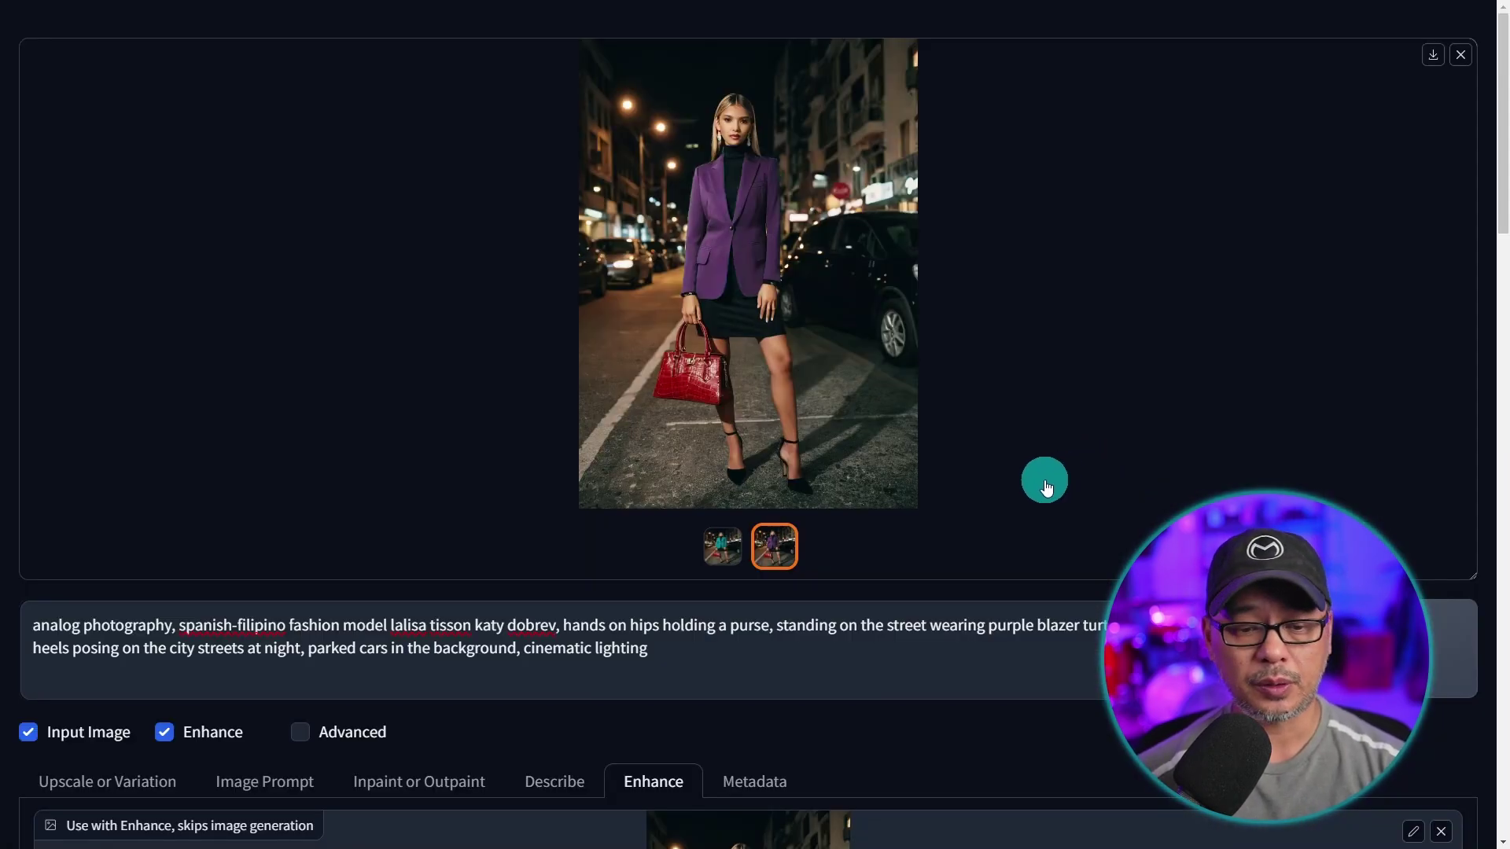
scroll(1046, 488, "down", 15)
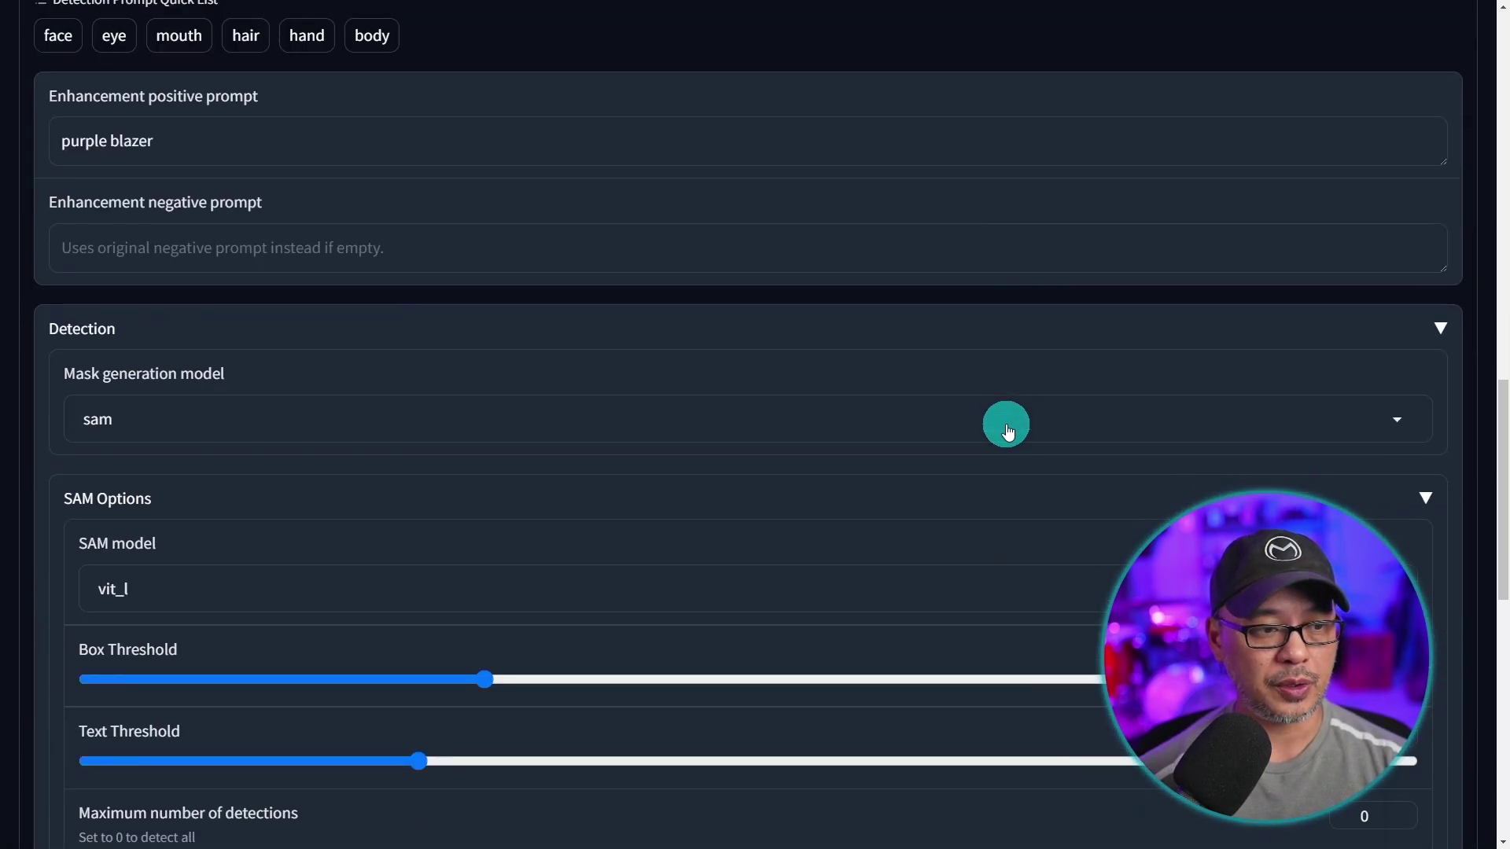
scroll(1007, 432, "down", 4)
scroll(1006, 423, "down", 8)
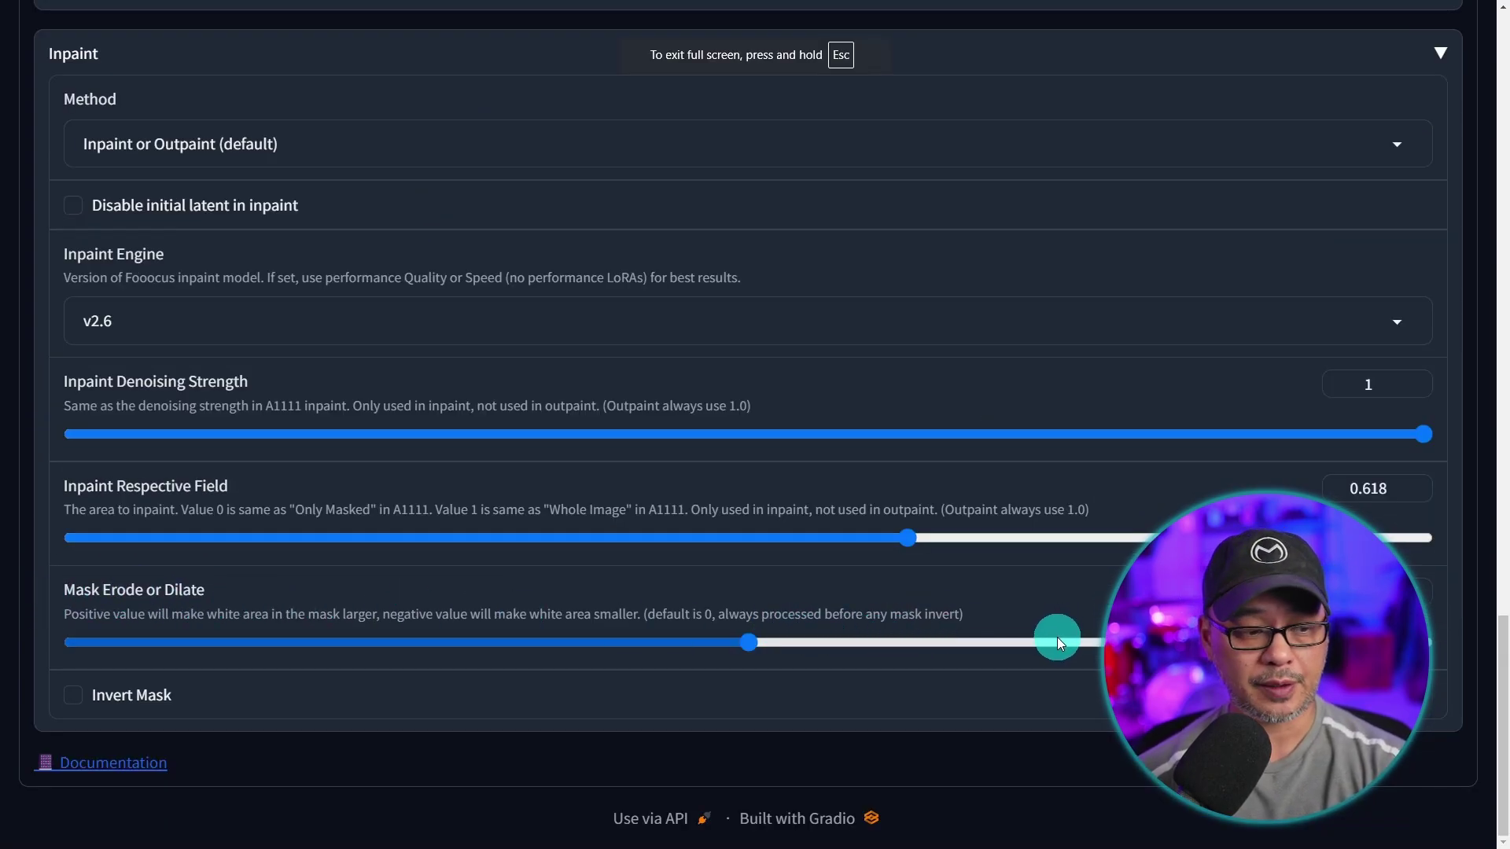
scroll(1057, 637, "up", 20)
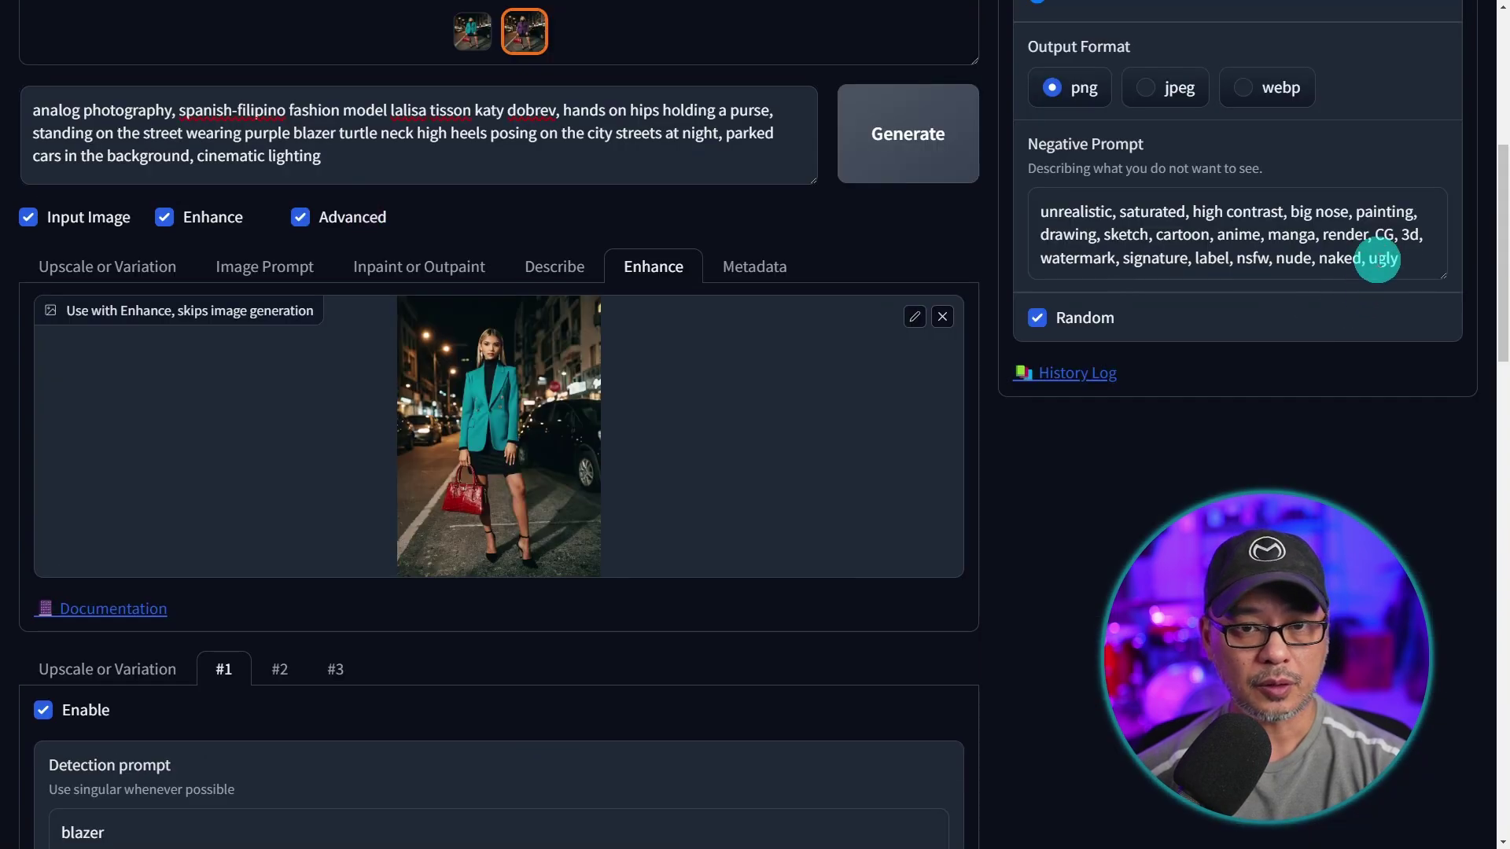
scroll(1377, 259, "up", 7)
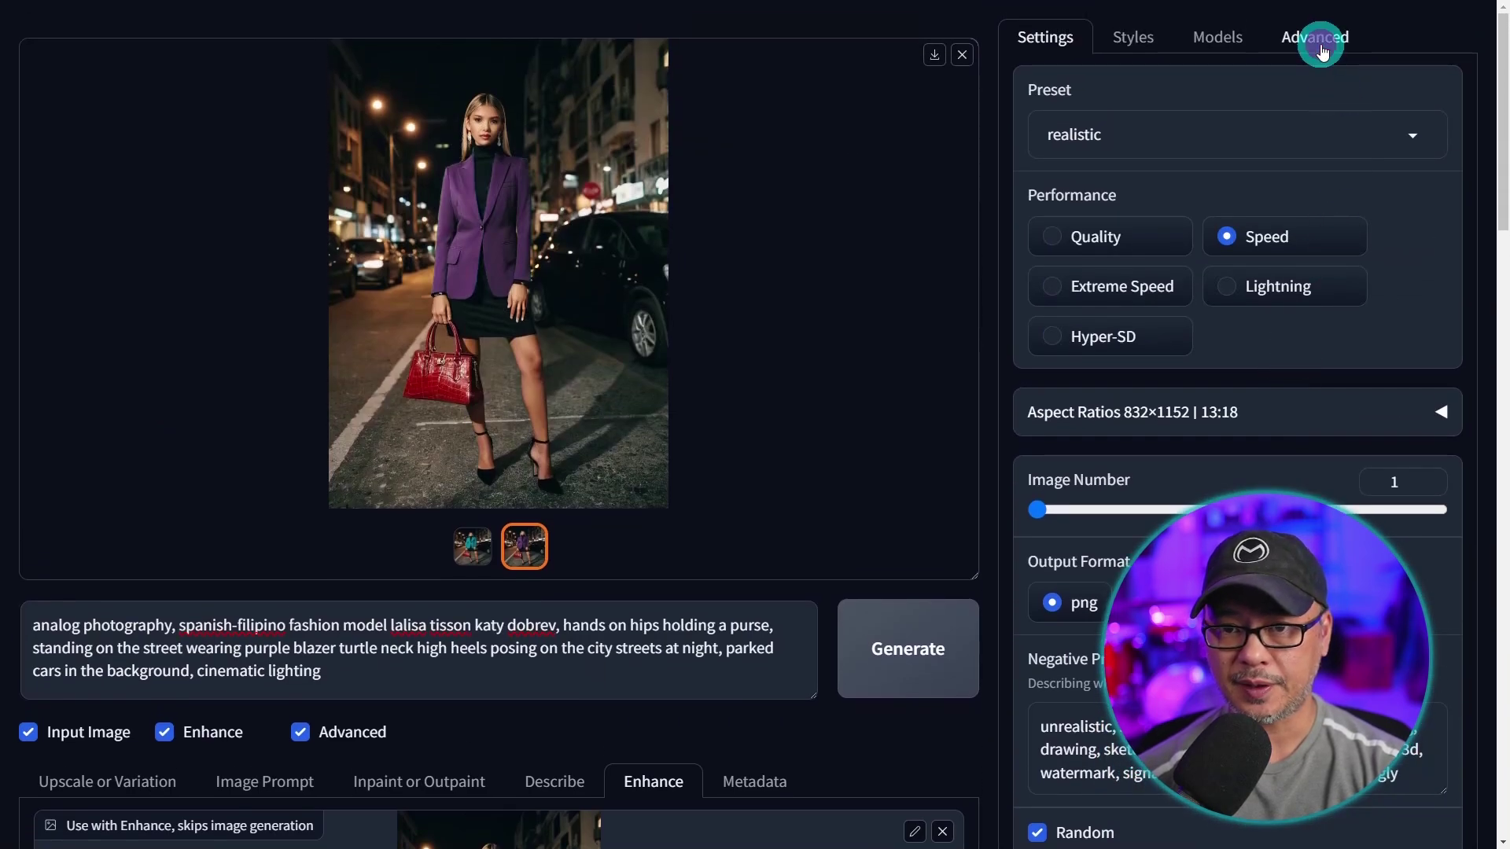
left_click(1322, 52)
scroll(1258, 173, "down", 4)
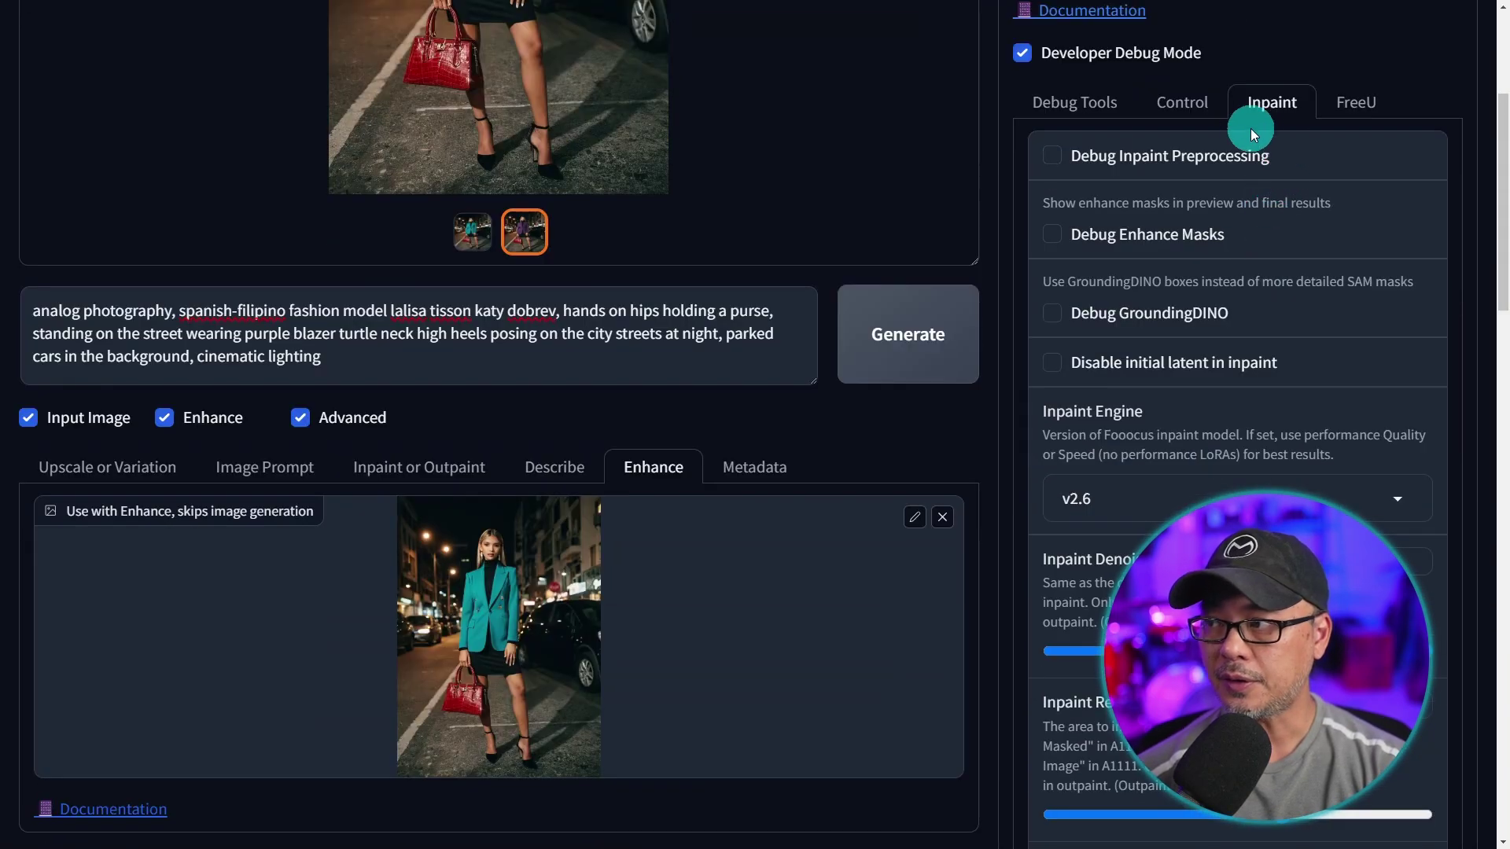
scroll(1250, 173, "down", 8)
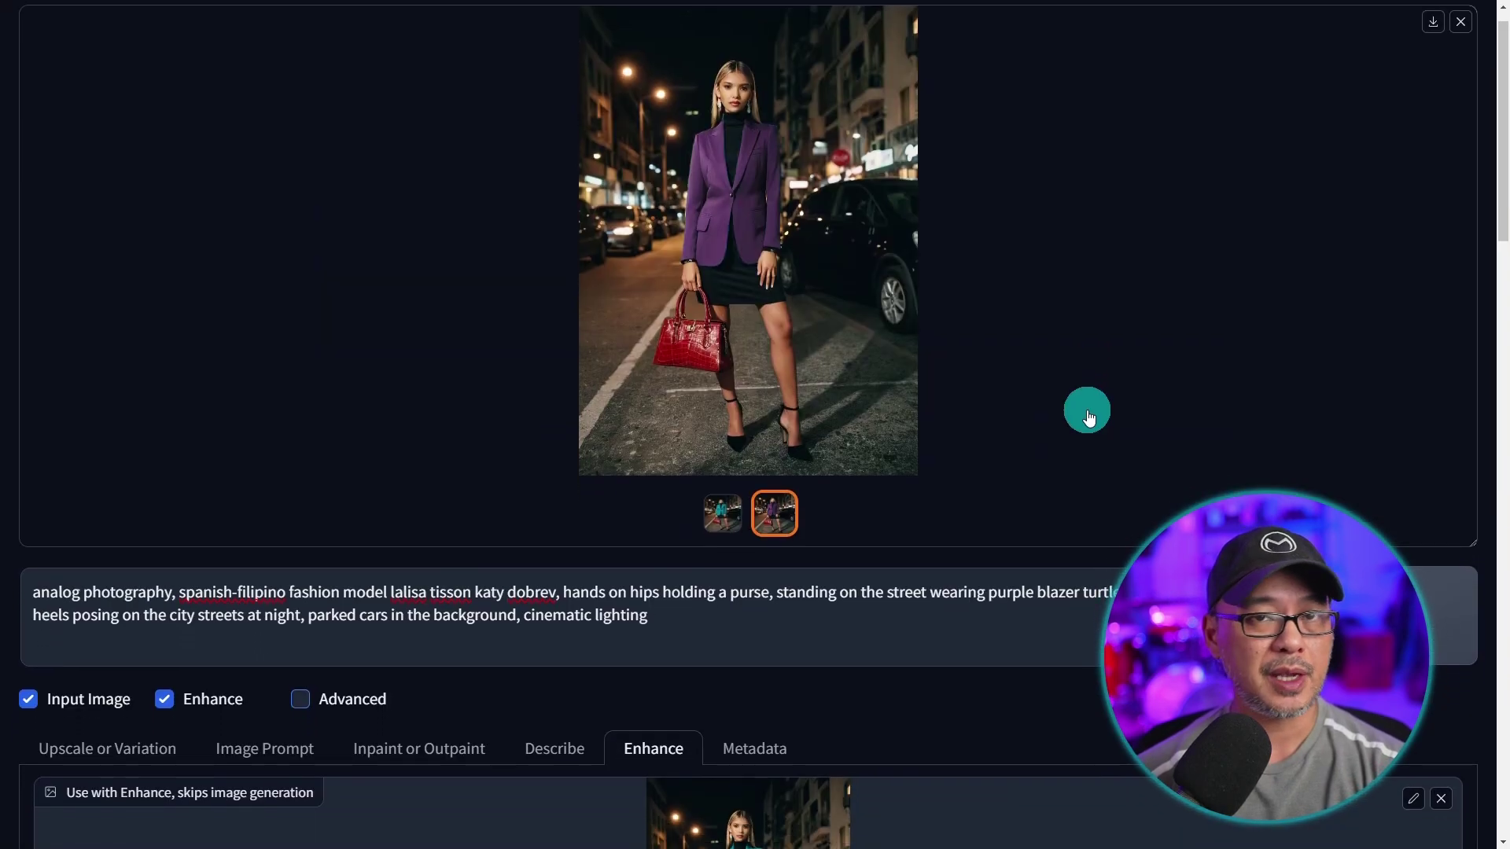
scroll(1087, 412, "down", 20)
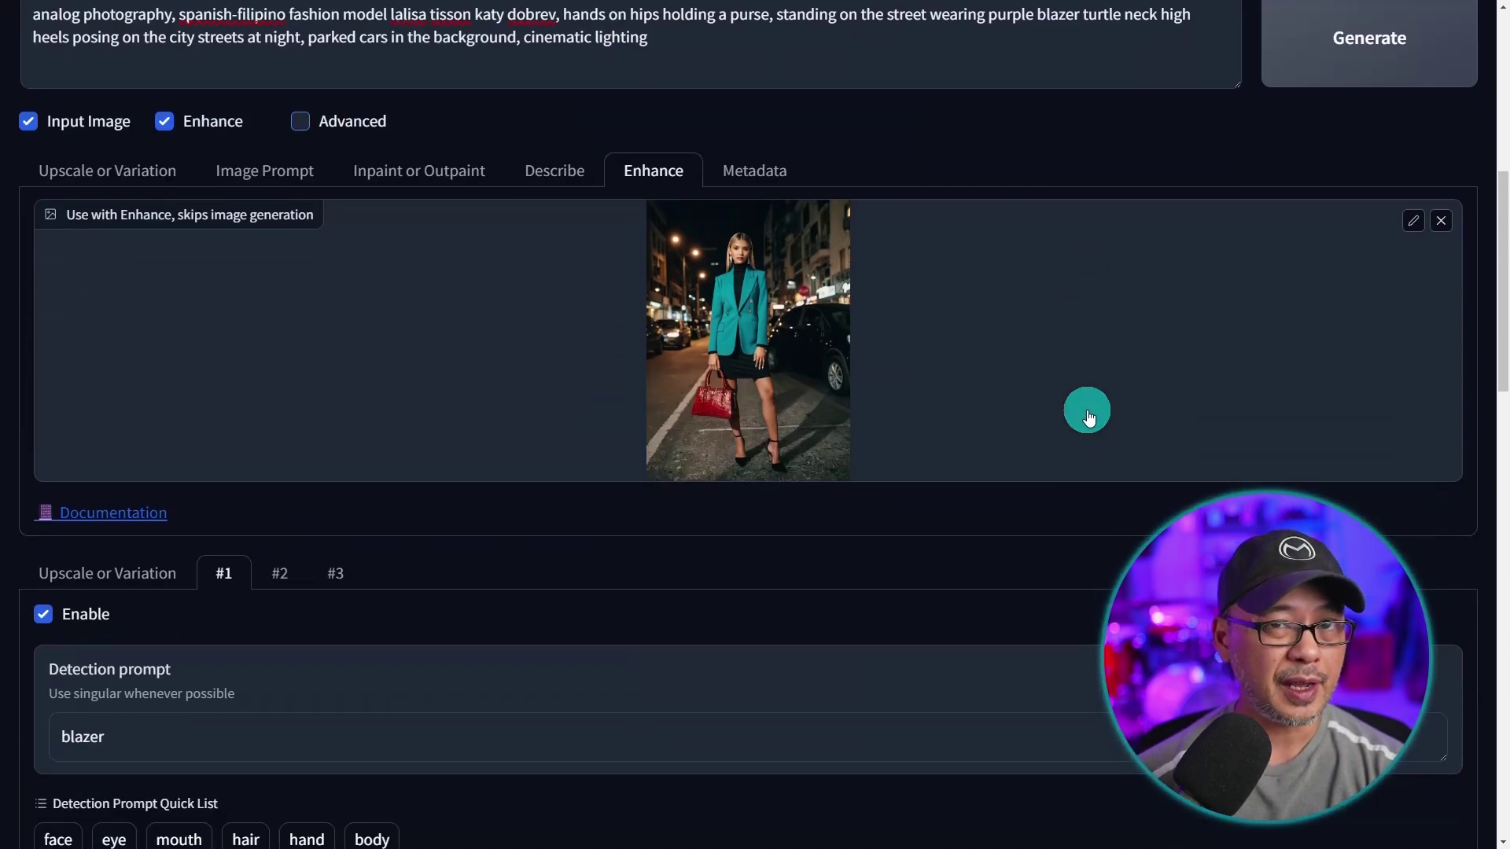
scroll(1086, 412, "down", 10)
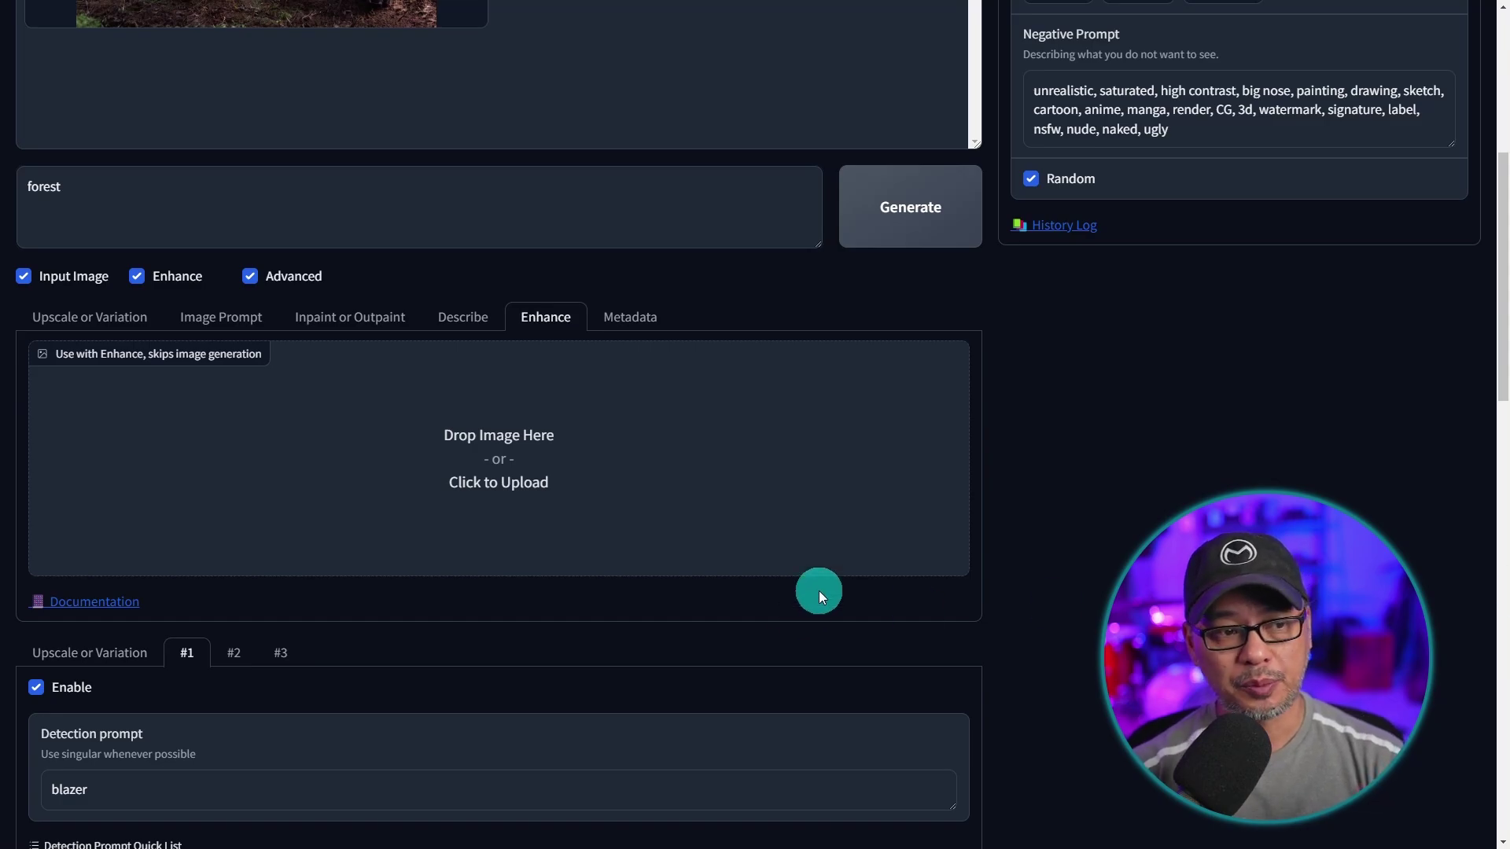
Step: Set the wolf image's inpaint method to Modify Content with 'body' as the detection prompt
left_click(346, 316)
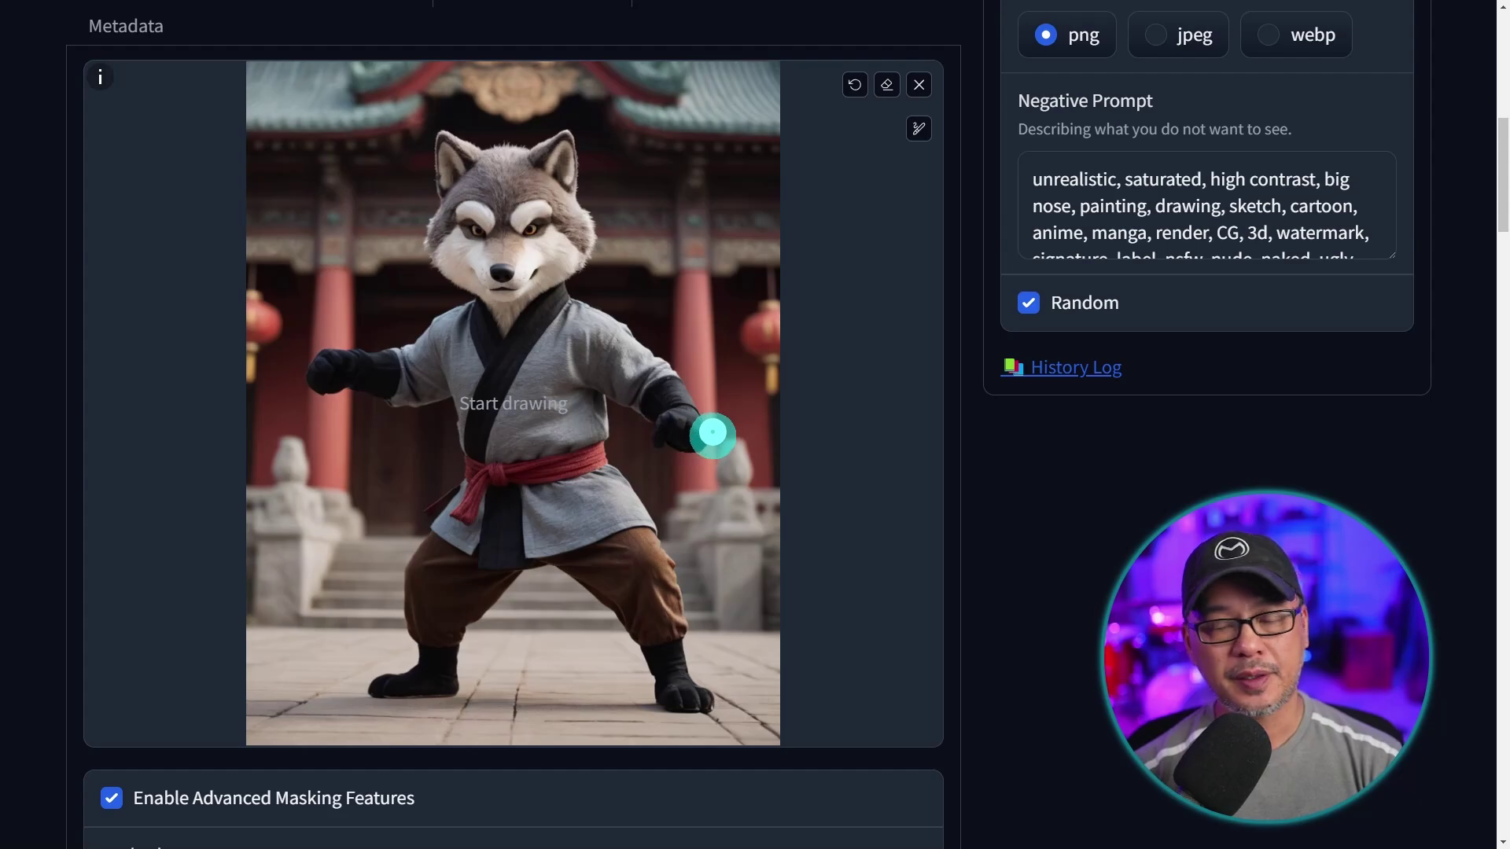
scroll(721, 398, "down", 8)
left_click(492, 283)
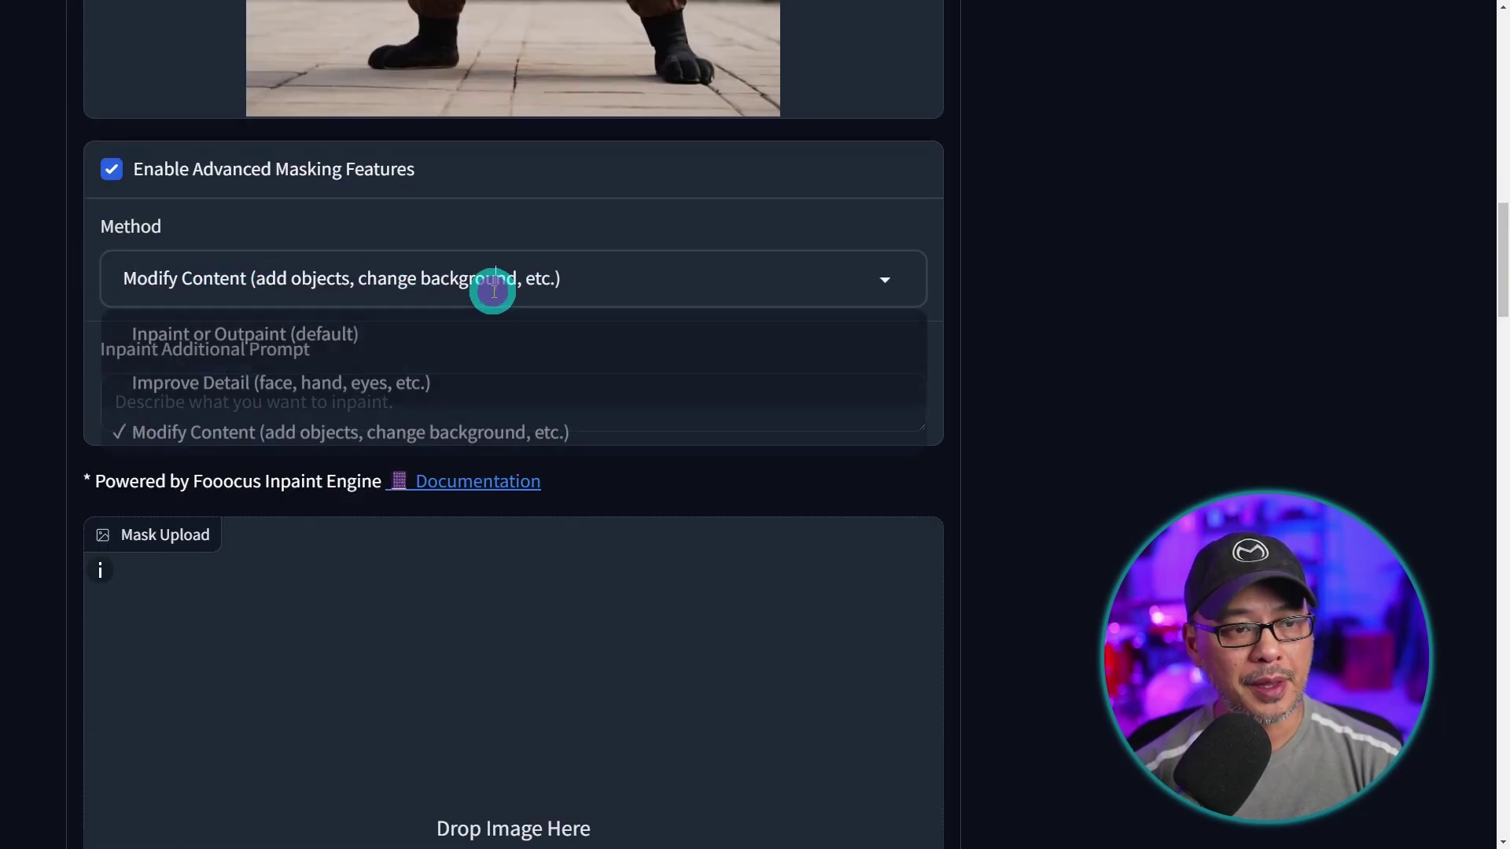
left_click(273, 438)
left_click(600, 418)
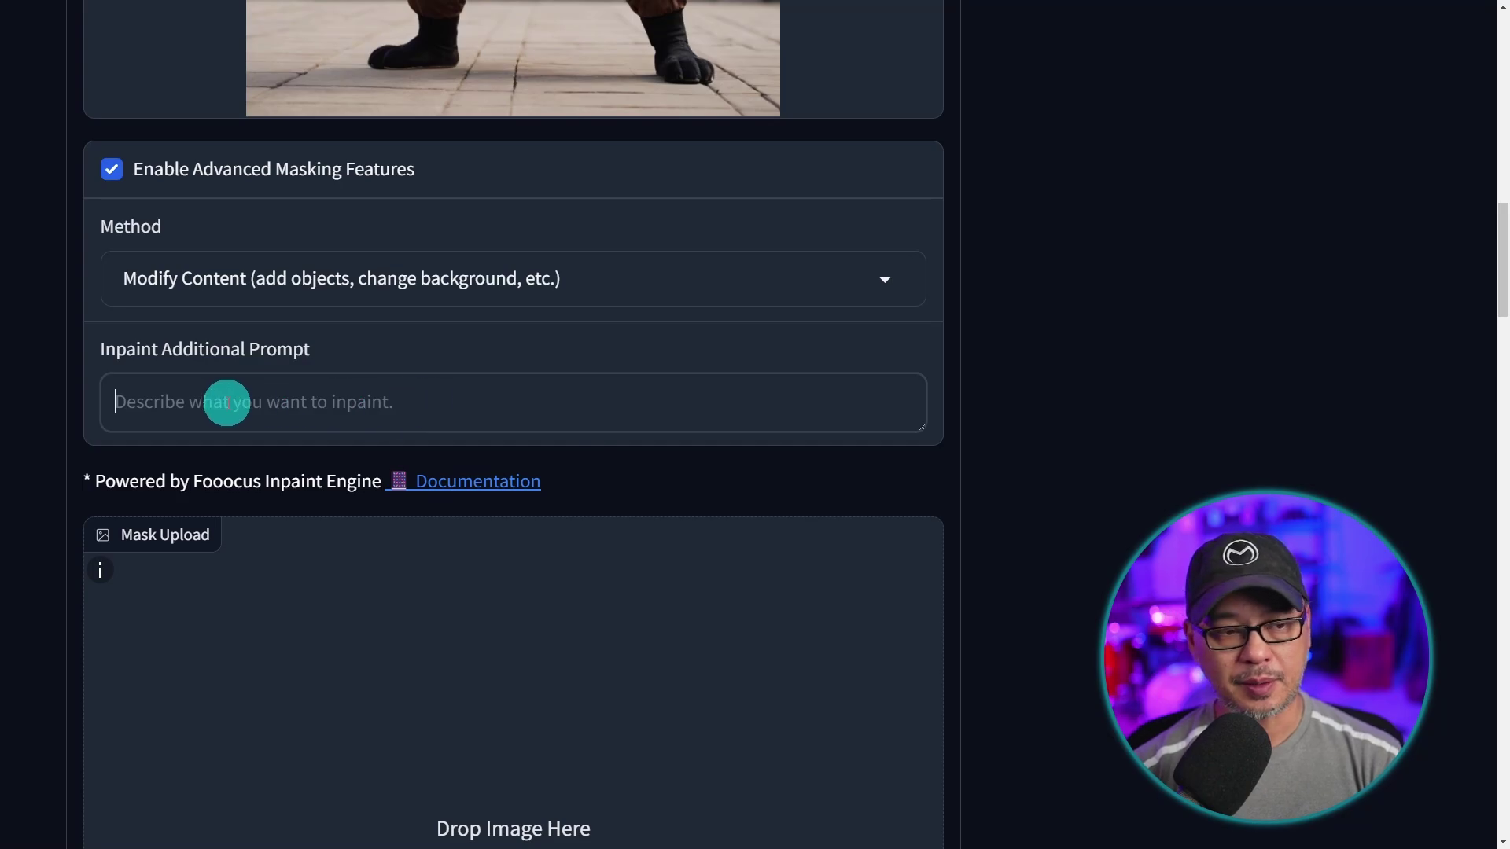
scroll(566, 398, "up", 10)
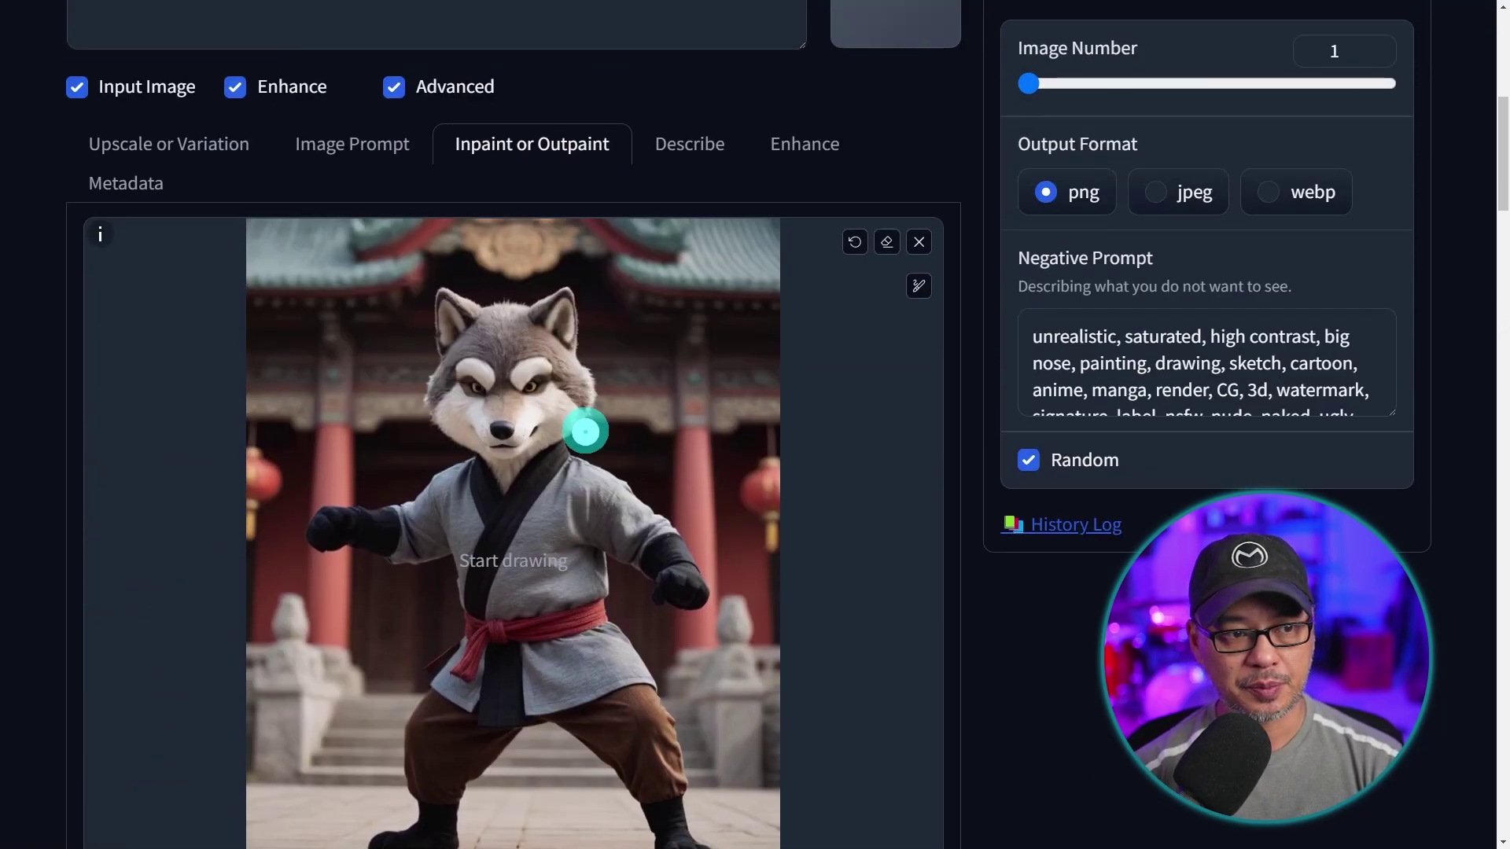
scroll(459, 263, "up", 4)
scroll(482, 310, "down", 8)
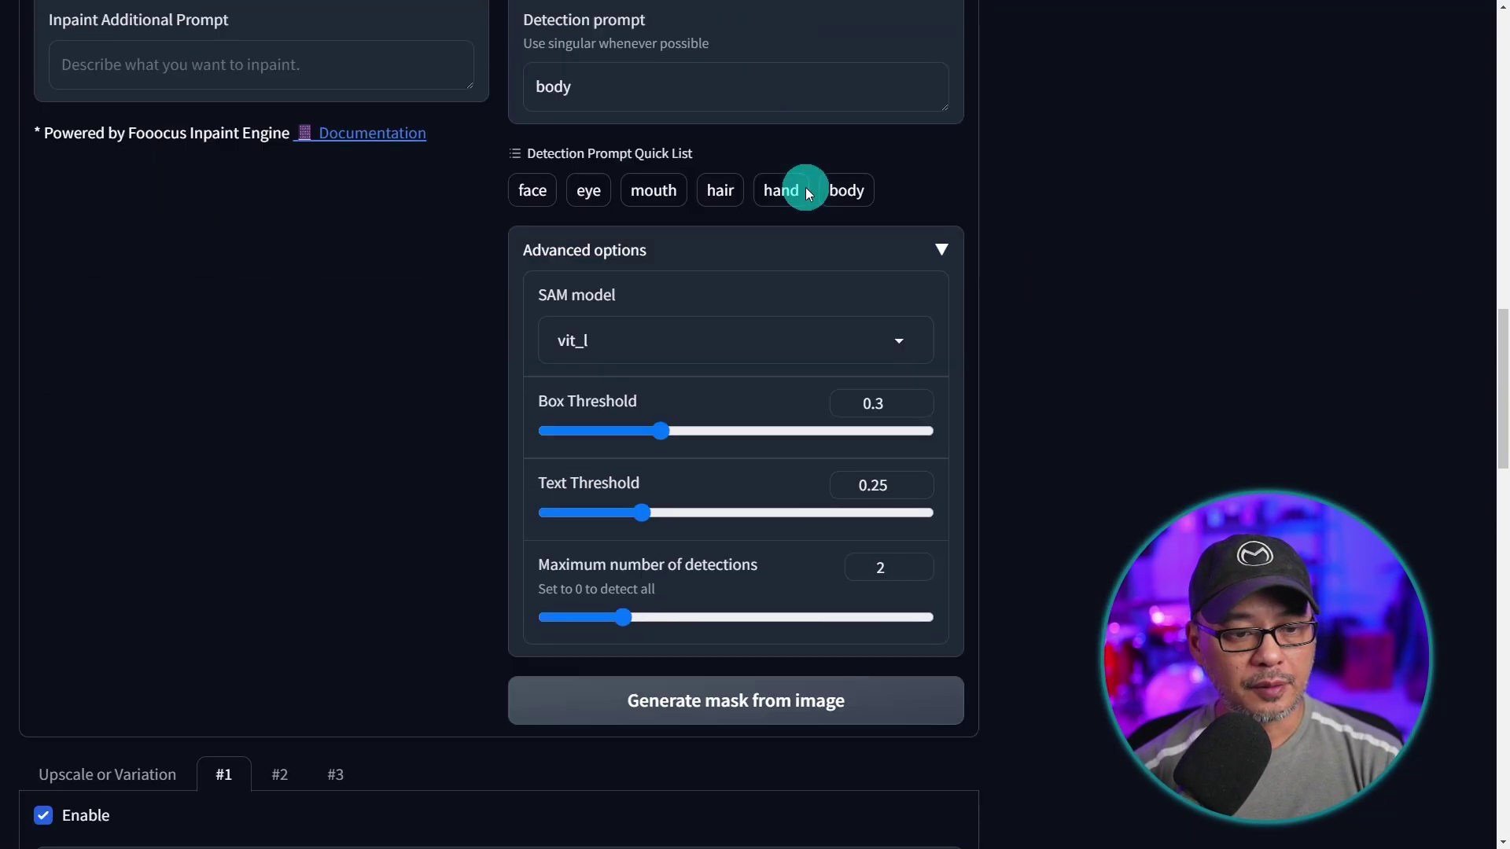
scroll(787, 236, "up", 3)
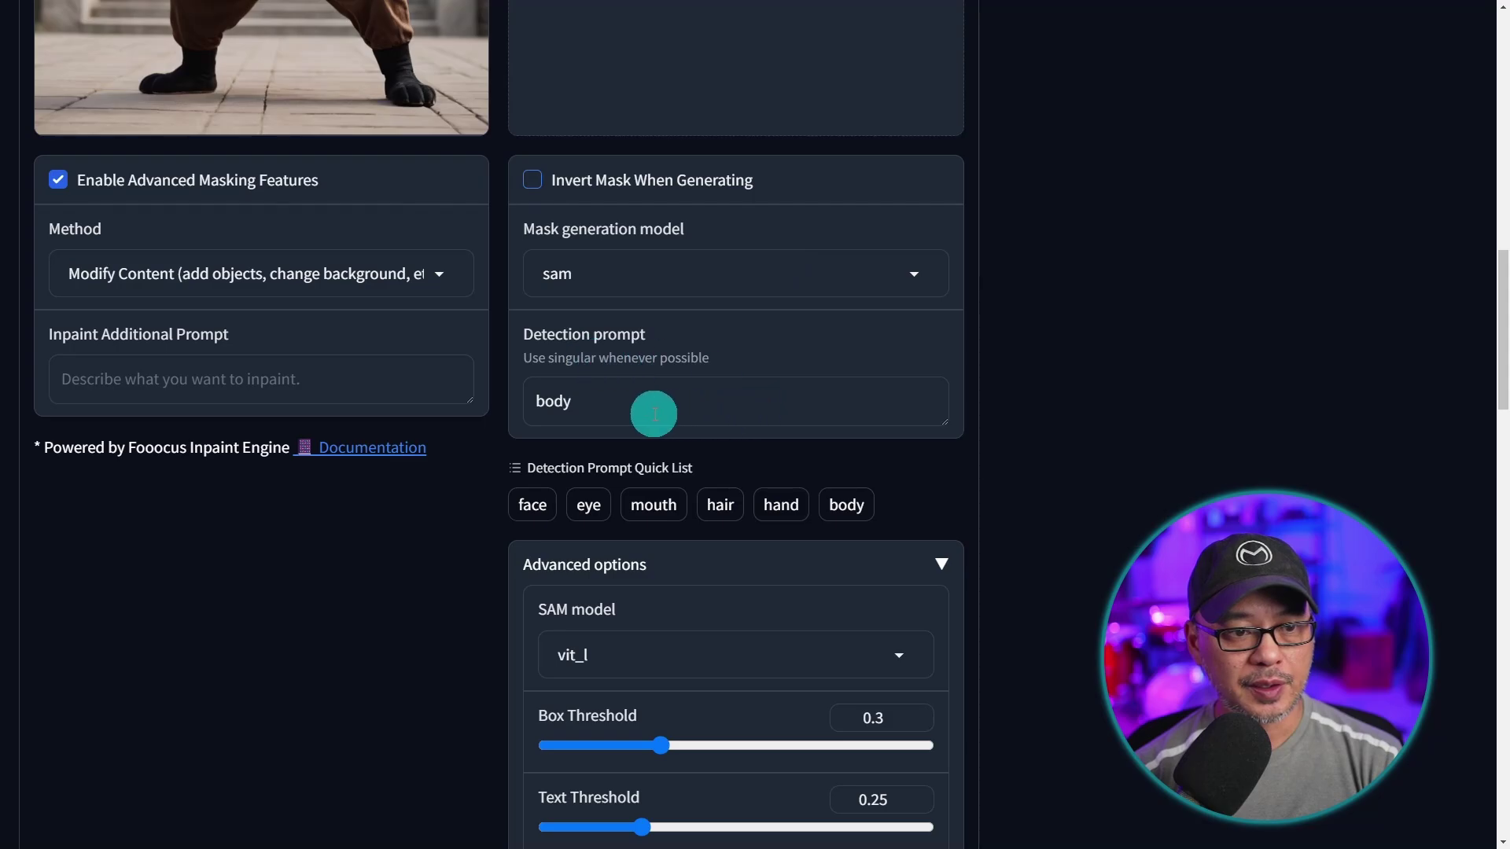
Step: Enable 'Invert Mask When Generating' for the wolf's white body-silhouette mask
left_click(654, 413)
scroll(774, 400, "down", 6)
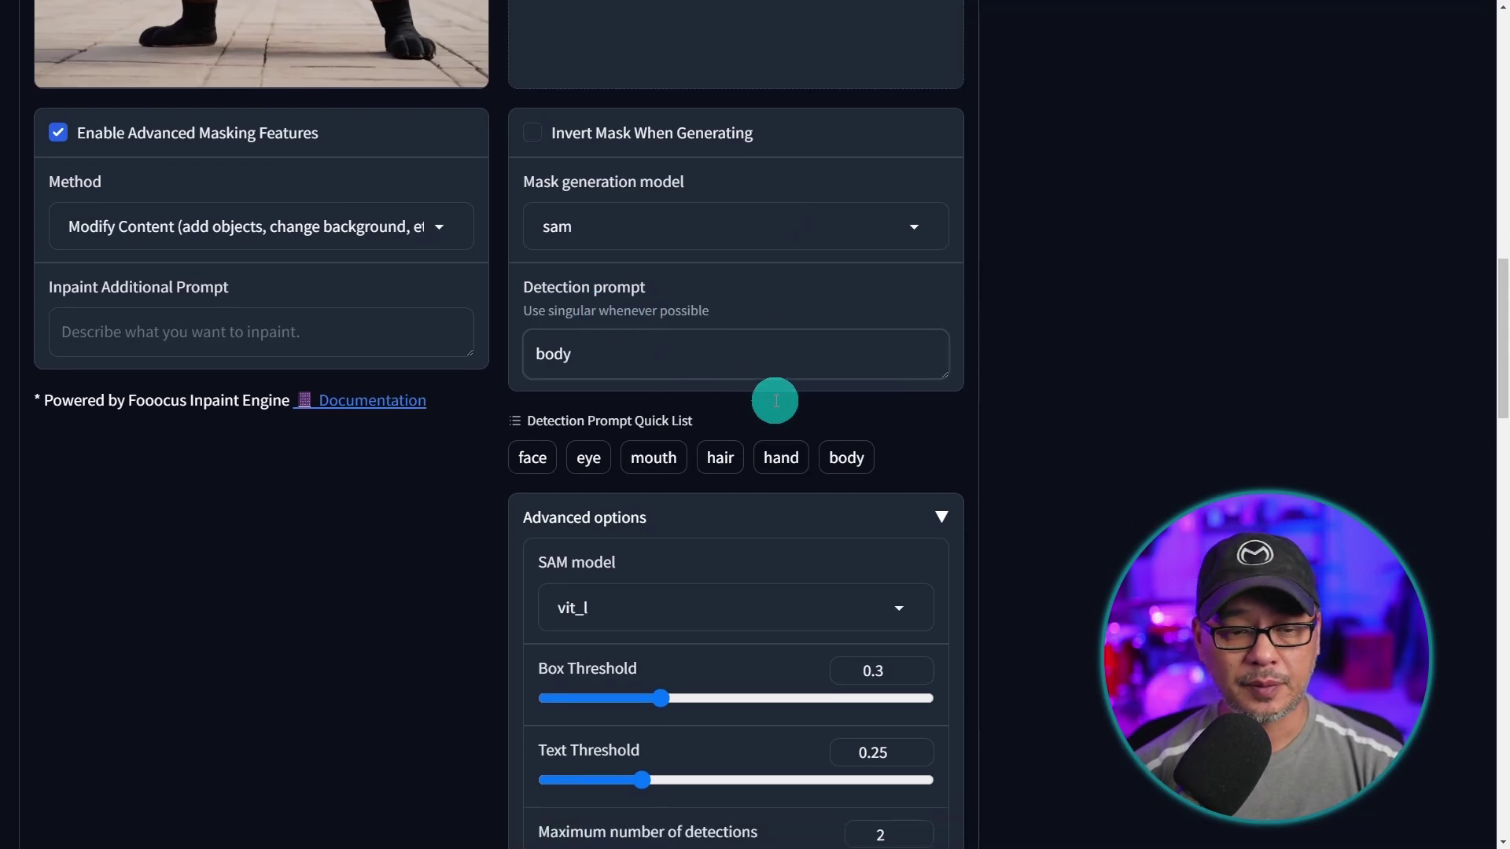
scroll(1140, 492, "up", 2)
scroll(1116, 495, "up", 7)
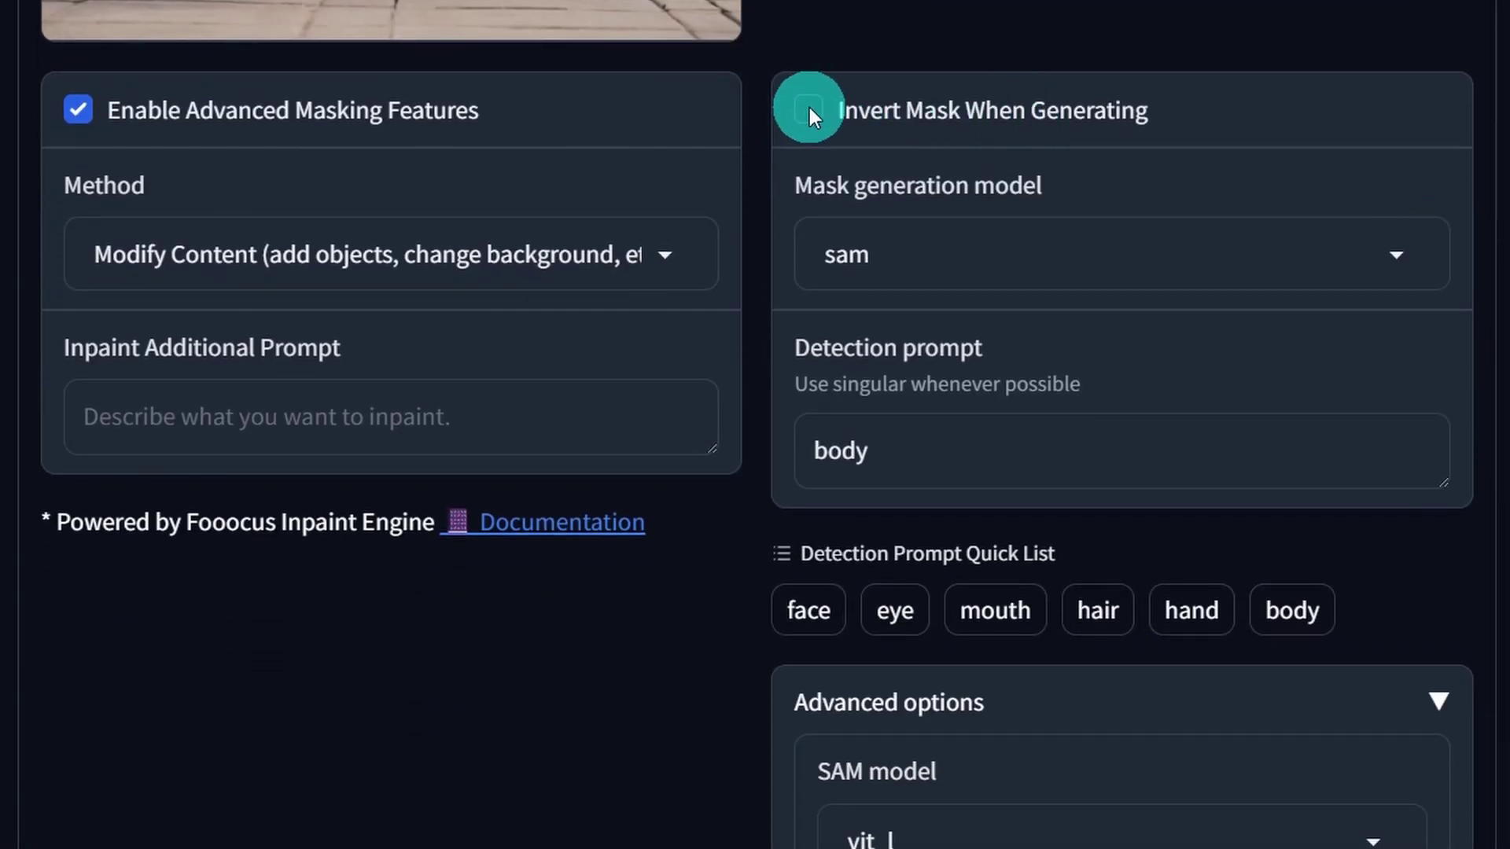
left_click(808, 109)
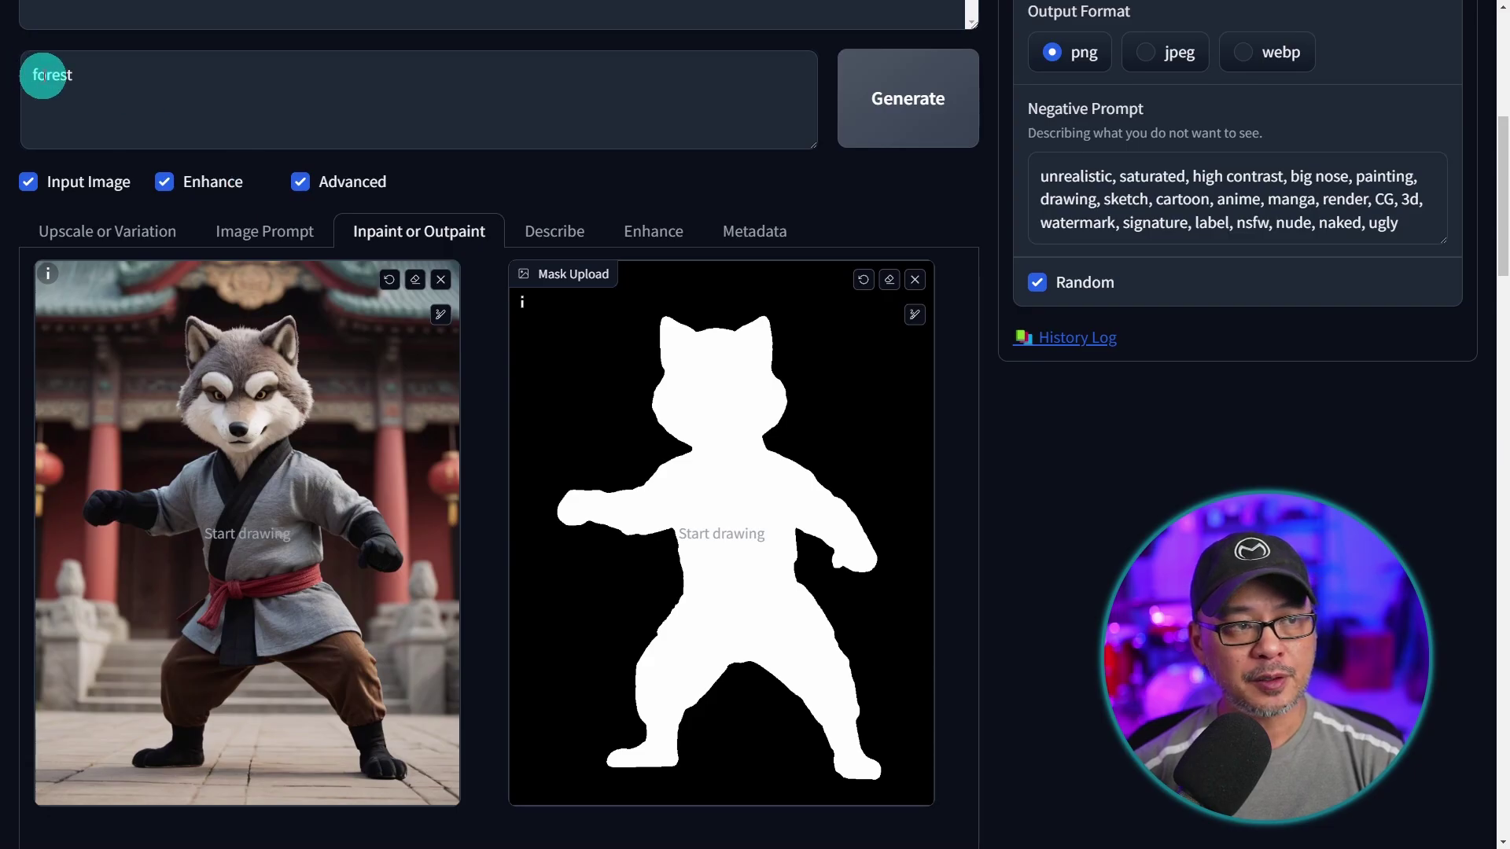
Step: Select the word 'forest' in the main prompt
left_click_drag(44, 74, 413, 158)
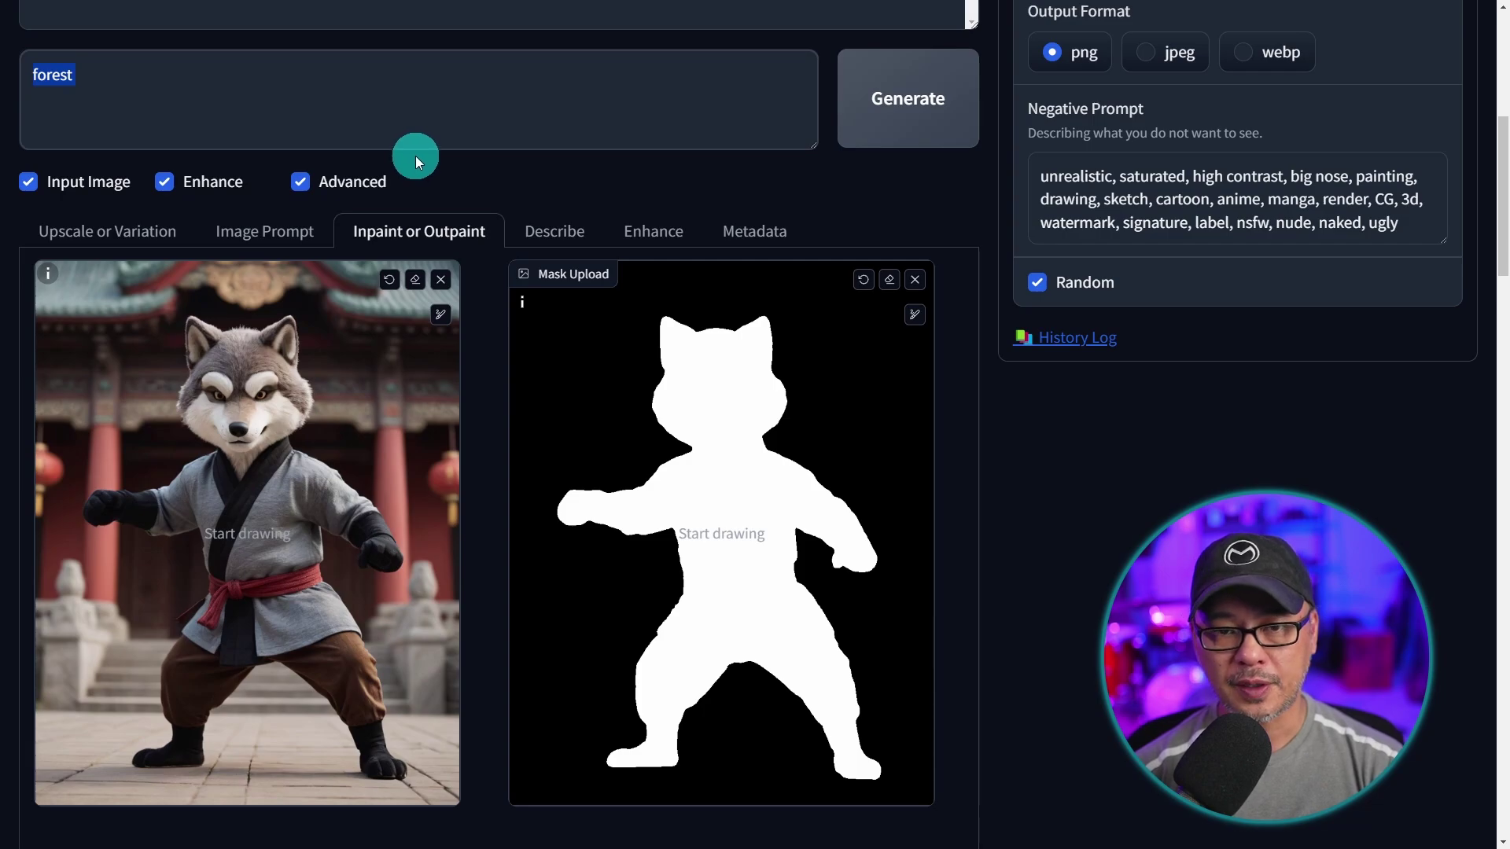